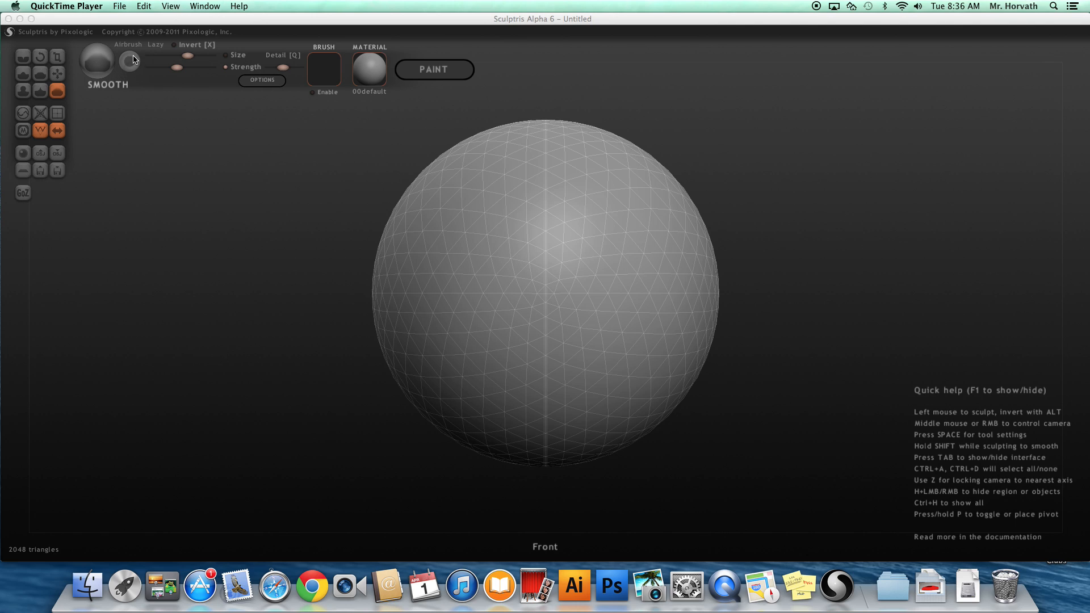
Adjust the Smooth brush by slightly lowering its size and detail and raising its strength
{"action": "mouse_move", "coordinate": [188, 57]}
{"action": "left_mouse_down"}
{"action": "mouse_move", "coordinate": [159, 68]}
{"action": "mouse_move", "coordinate": [186, 69]}
{"action": "left_mouse_up"}
{"action": "left_click", "coordinate": [173, 46]}
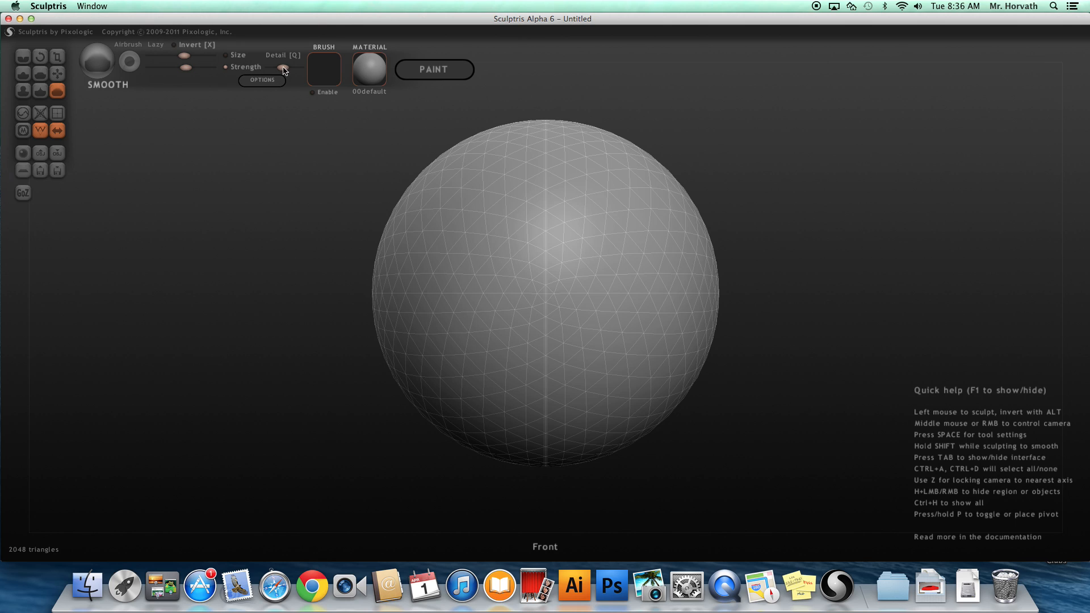
{"action": "left_click_drag", "start_coordinate": [283, 69], "coordinate": [281, 69]}
Orbit around the sphere and snap the camera to the nearest axis, ending in the Front view
{"action": "left_click_drag", "start_coordinate": [225, 268], "coordinate": [193, 274]}
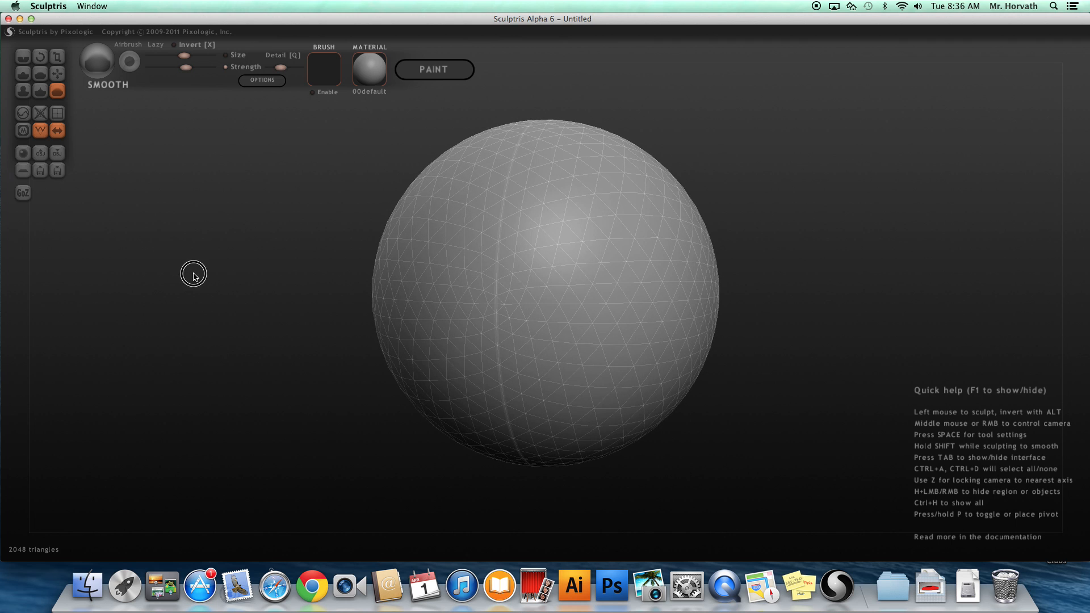
{"action": "key", "text": "z"}
{"action": "left_click_drag", "start_coordinate": [293, 289], "coordinate": [172, 264]}
{"action": "key", "text": "z"}
{"action": "left_click_drag", "start_coordinate": [243, 291], "coordinate": [379, 313]}
{"action": "key", "text": "z"}
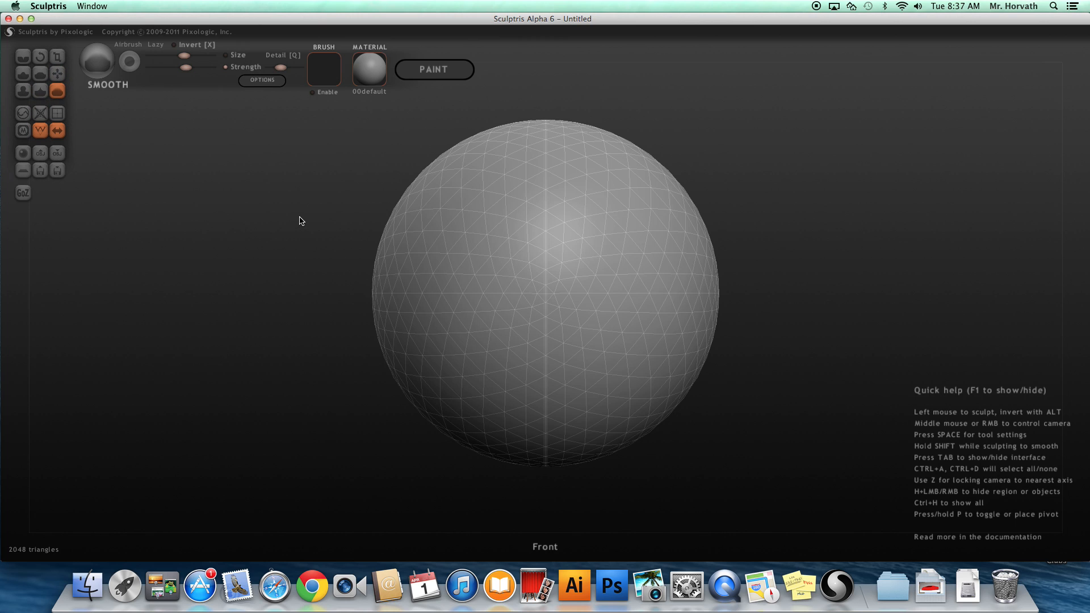
Switch to the Draw brush with Clay off, and toggle the wireframe display off and back on
{"action": "left_click", "coordinate": [23, 74]}
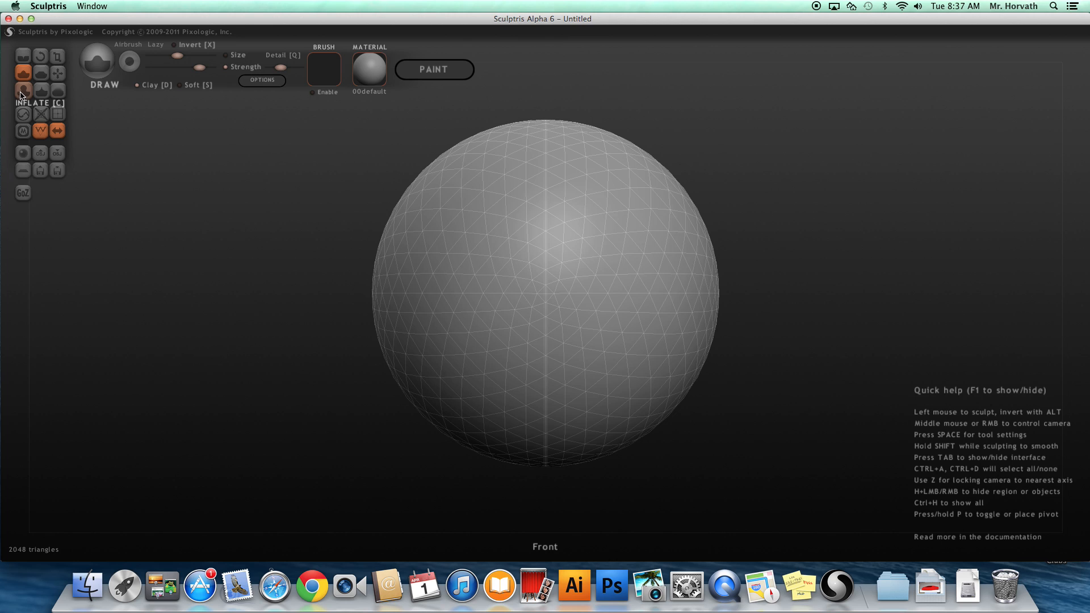
{"action": "left_click", "coordinate": [24, 78]}
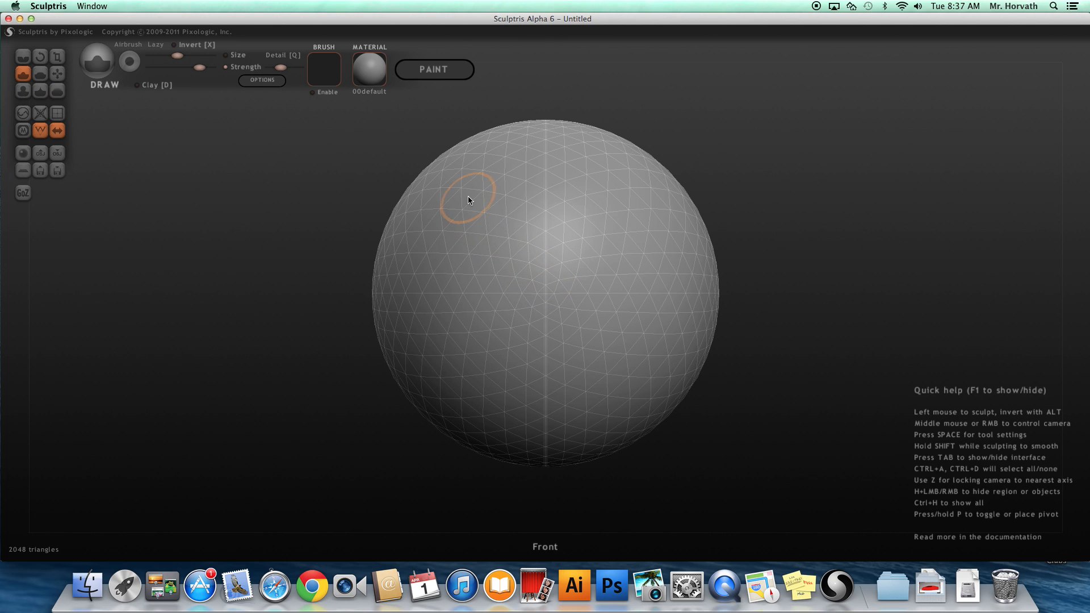
{"action": "left_click", "coordinate": [39, 134]}
{"action": "left_click", "coordinate": [40, 134]}
Sculpt mirrored, raised curving ridges over the front and sides of the sphere with the Draw brush
{"action": "mouse_move", "coordinate": [476, 202]}
{"action": "left_mouse_down"}
{"action": "mouse_move", "coordinate": [451, 227]}
{"action": "mouse_move", "coordinate": [433, 297]}
{"action": "mouse_move", "coordinate": [469, 276]}
{"action": "mouse_move", "coordinate": [499, 305]}
{"action": "mouse_move", "coordinate": [445, 382]}
{"action": "mouse_move", "coordinate": [417, 392]}
{"action": "left_mouse_up"}
{"action": "left_click_drag", "start_coordinate": [295, 265], "coordinate": [392, 239]}
{"action": "mouse_move", "coordinate": [539, 171]}
{"action": "left_mouse_down"}
{"action": "mouse_move", "coordinate": [437, 200]}
{"action": "mouse_move", "coordinate": [450, 280]}
{"action": "left_mouse_up"}
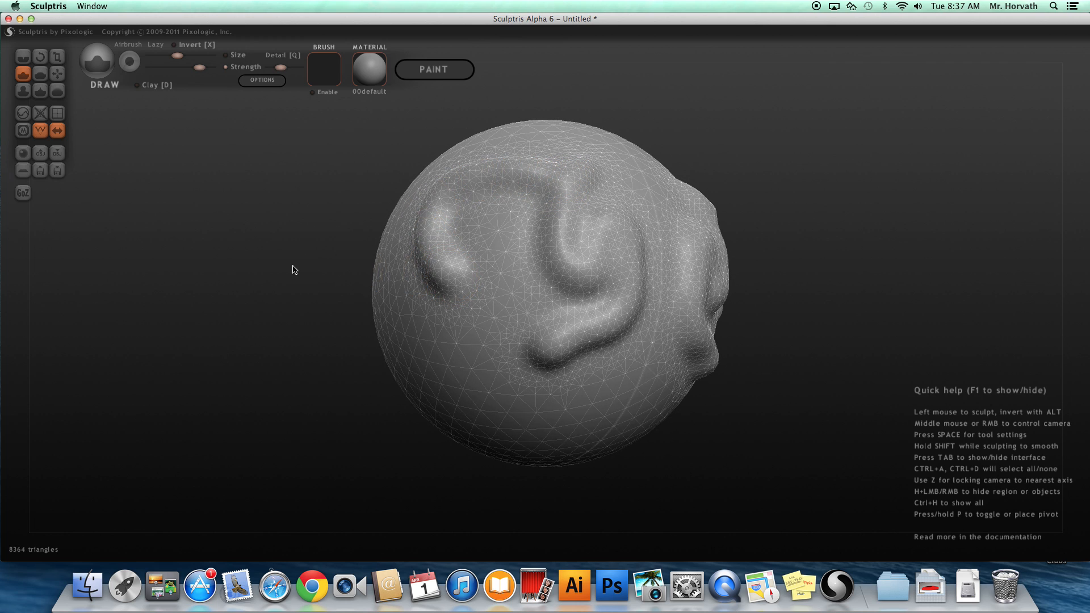
{"action": "left_click_drag", "start_coordinate": [292, 268], "coordinate": [413, 258]}
{"action": "mouse_move", "coordinate": [570, 254]}
{"action": "left_mouse_down"}
{"action": "mouse_move", "coordinate": [523, 226]}
{"action": "mouse_move", "coordinate": [460, 227]}
{"action": "mouse_move", "coordinate": [475, 246]}
{"action": "mouse_move", "coordinate": [541, 267]}
{"action": "mouse_move", "coordinate": [417, 294]}
{"action": "mouse_move", "coordinate": [472, 233]}
{"action": "mouse_move", "coordinate": [531, 205]}
{"action": "mouse_move", "coordinate": [408, 251]}
{"action": "left_mouse_up"}
{"action": "mouse_move", "coordinate": [286, 310]}
{"action": "left_mouse_down"}
{"action": "mouse_move", "coordinate": [303, 214]}
{"action": "mouse_move", "coordinate": [248, 284]}
{"action": "left_mouse_up"}
{"action": "mouse_move", "coordinate": [556, 170]}
{"action": "left_mouse_down"}
{"action": "mouse_move", "coordinate": [597, 282]}
{"action": "mouse_move", "coordinate": [601, 190]}
{"action": "mouse_move", "coordinate": [516, 220]}
{"action": "mouse_move", "coordinate": [577, 258]}
{"action": "mouse_move", "coordinate": [518, 238]}
{"action": "mouse_move", "coordinate": [669, 353]}
{"action": "left_mouse_up"}
{"action": "mouse_move", "coordinate": [764, 372]}
{"action": "left_mouse_down"}
{"action": "mouse_move", "coordinate": [857, 266]}
{"action": "mouse_move", "coordinate": [837, 258]}
{"action": "mouse_move", "coordinate": [866, 287]}
{"action": "left_mouse_up"}
{"action": "mouse_move", "coordinate": [459, 179]}
{"action": "left_mouse_down"}
{"action": "mouse_move", "coordinate": [525, 176]}
{"action": "mouse_move", "coordinate": [516, 165]}
{"action": "mouse_move", "coordinate": [587, 246]}
{"action": "mouse_move", "coordinate": [440, 184]}
{"action": "mouse_move", "coordinate": [477, 231]}
{"action": "left_mouse_up"}
{"action": "mouse_move", "coordinate": [755, 215]}
{"action": "left_mouse_down"}
{"action": "mouse_move", "coordinate": [791, 214]}
{"action": "mouse_move", "coordinate": [531, 244]}
{"action": "left_mouse_up"}
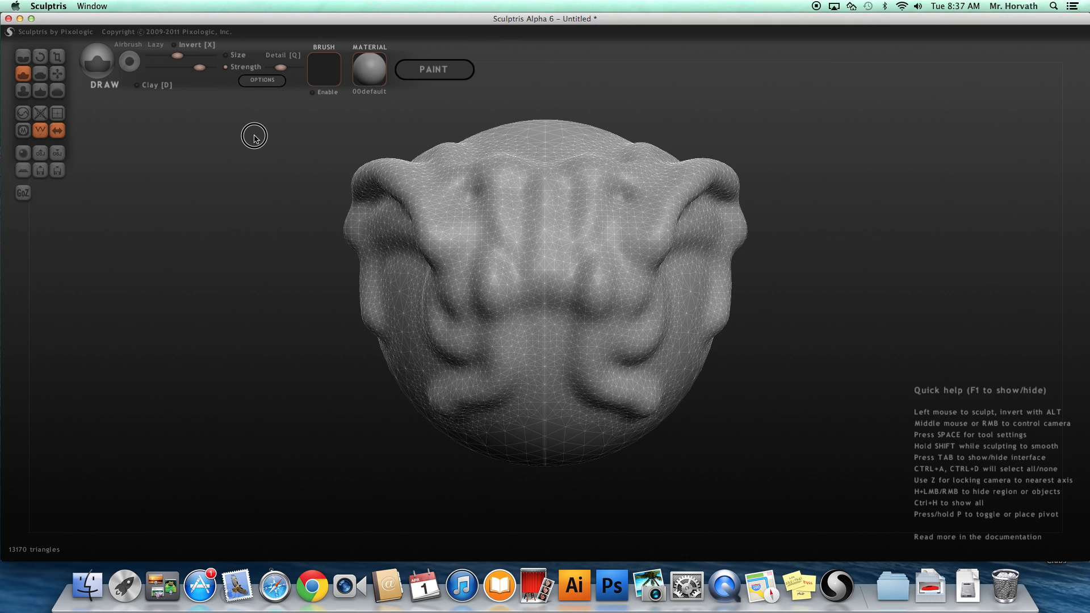
Lower the Draw brush's strength and greatly enlarge its size
{"action": "left_click_drag", "start_coordinate": [199, 67], "coordinate": [179, 69]}
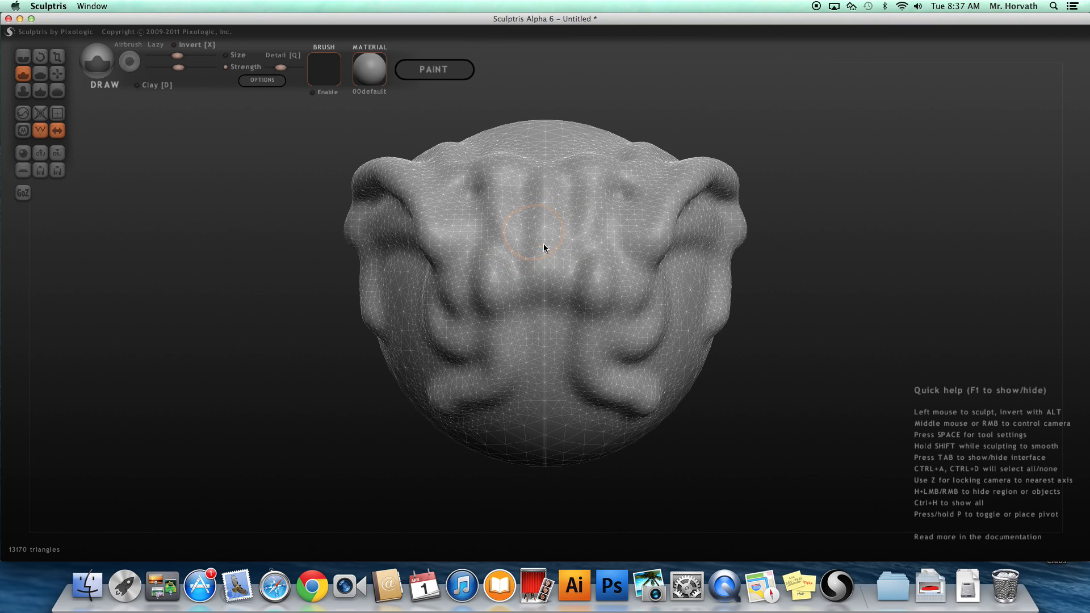
{"action": "key", "text": "space"}
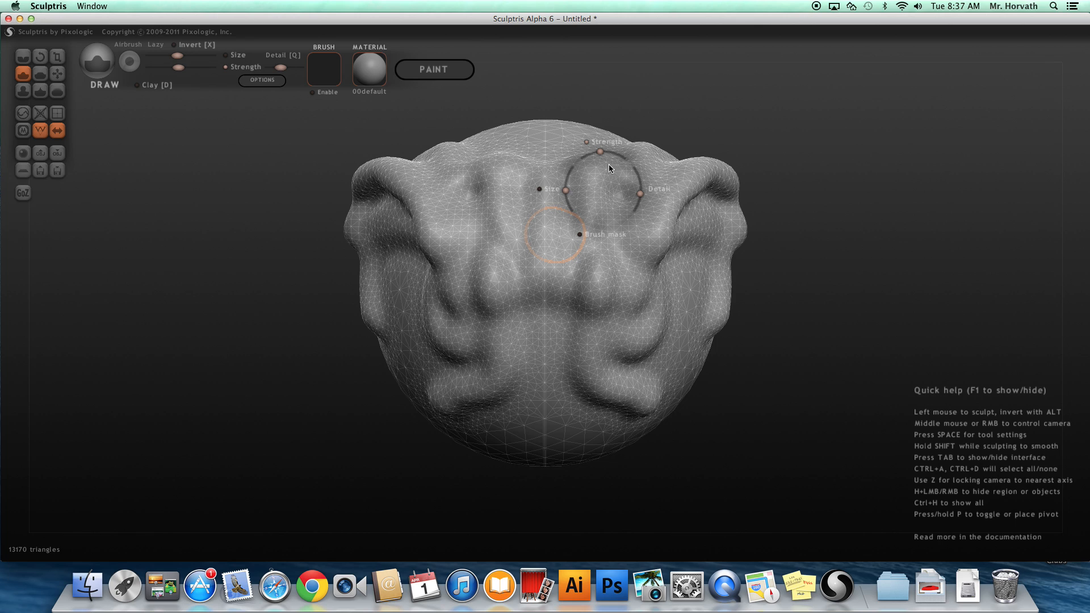
{"action": "key", "text": "space"}
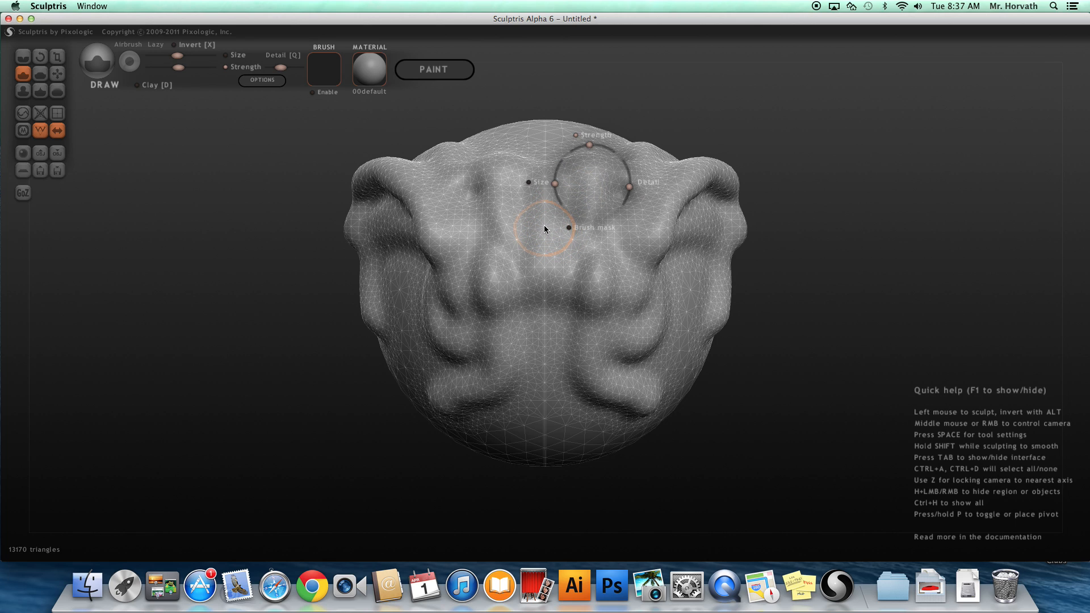
{"action": "mouse_move", "coordinate": [558, 186]}
{"action": "left_mouse_down"}
{"action": "mouse_move", "coordinate": [582, 150]}
{"action": "mouse_move", "coordinate": [572, 169]}
{"action": "mouse_move", "coordinate": [574, 154]}
{"action": "left_mouse_up"}
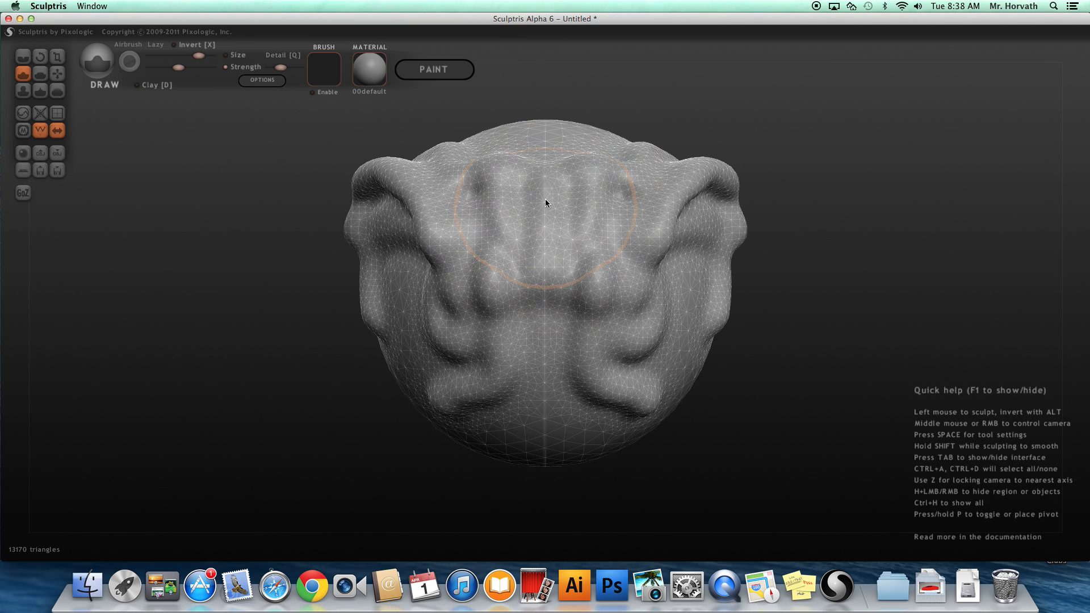
{"action": "key", "text": "space"}
{"action": "left_click_drag", "start_coordinate": [594, 125], "coordinate": [584, 125]}
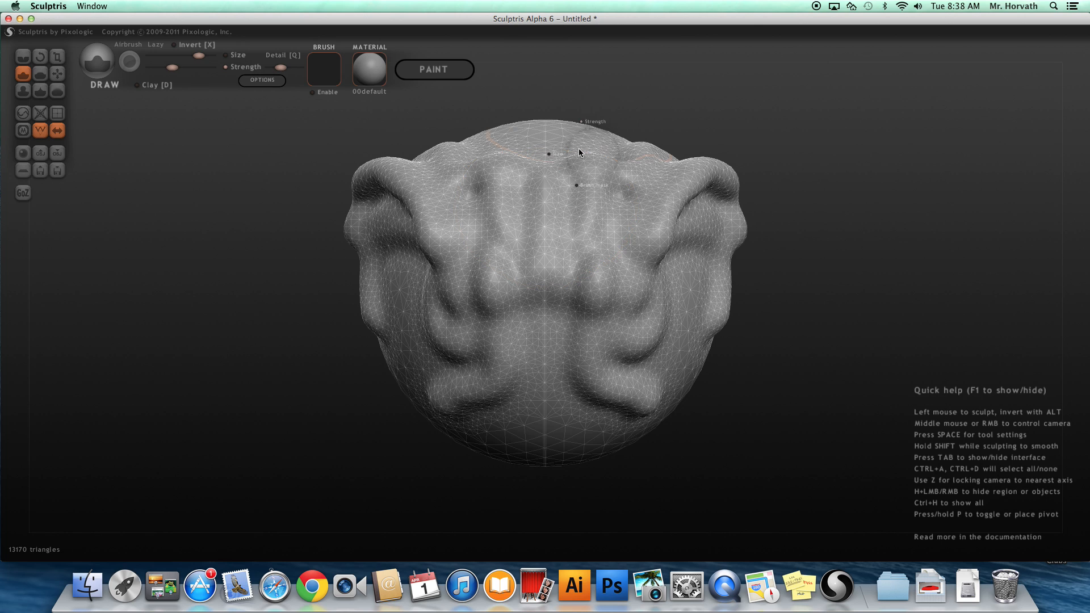
Build up a large rounded bulge on the centre of the front with the enlarged Draw brush
{"action": "mouse_move", "coordinate": [544, 211]}
{"action": "left_mouse_down"}
{"action": "mouse_move", "coordinate": [534, 345]}
{"action": "mouse_move", "coordinate": [535, 209]}
{"action": "mouse_move", "coordinate": [548, 301]}
{"action": "mouse_move", "coordinate": [542, 341]}
{"action": "mouse_move", "coordinate": [543, 184]}
{"action": "mouse_move", "coordinate": [553, 227]}
{"action": "mouse_move", "coordinate": [523, 333]}
{"action": "mouse_move", "coordinate": [533, 236]}
{"action": "mouse_move", "coordinate": [549, 220]}
{"action": "mouse_move", "coordinate": [530, 328]}
{"action": "mouse_move", "coordinate": [540, 236]}
{"action": "mouse_move", "coordinate": [553, 220]}
{"action": "mouse_move", "coordinate": [534, 324]}
{"action": "left_mouse_up"}
{"action": "mouse_move", "coordinate": [784, 291]}
{"action": "left_mouse_down"}
{"action": "mouse_move", "coordinate": [861, 309]}
{"action": "mouse_move", "coordinate": [900, 345]}
{"action": "left_mouse_up"}
{"action": "mouse_move", "coordinate": [600, 166]}
{"action": "left_mouse_down"}
{"action": "mouse_move", "coordinate": [657, 199]}
{"action": "mouse_move", "coordinate": [604, 153]}
{"action": "mouse_move", "coordinate": [635, 166]}
{"action": "mouse_move", "coordinate": [764, 261]}
{"action": "mouse_move", "coordinate": [725, 246]}
{"action": "mouse_move", "coordinate": [706, 195]}
{"action": "mouse_move", "coordinate": [726, 201]}
{"action": "mouse_move", "coordinate": [700, 267]}
{"action": "left_mouse_up"}
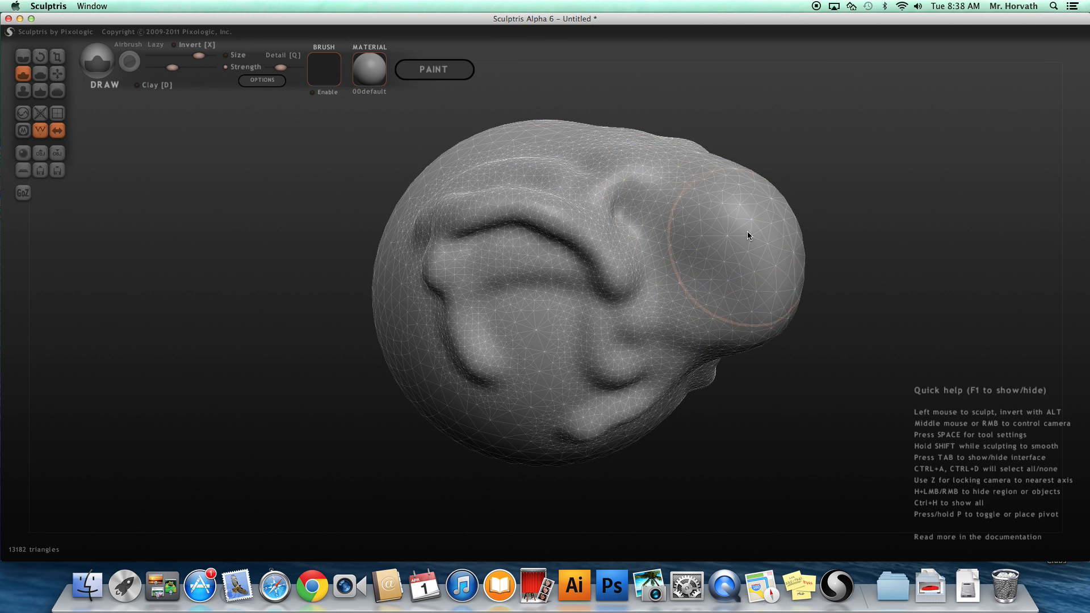
{"action": "mouse_move", "coordinate": [901, 195]}
{"action": "left_mouse_down"}
{"action": "mouse_move", "coordinate": [785, 245]}
{"action": "mouse_move", "coordinate": [591, 218]}
{"action": "left_mouse_up"}
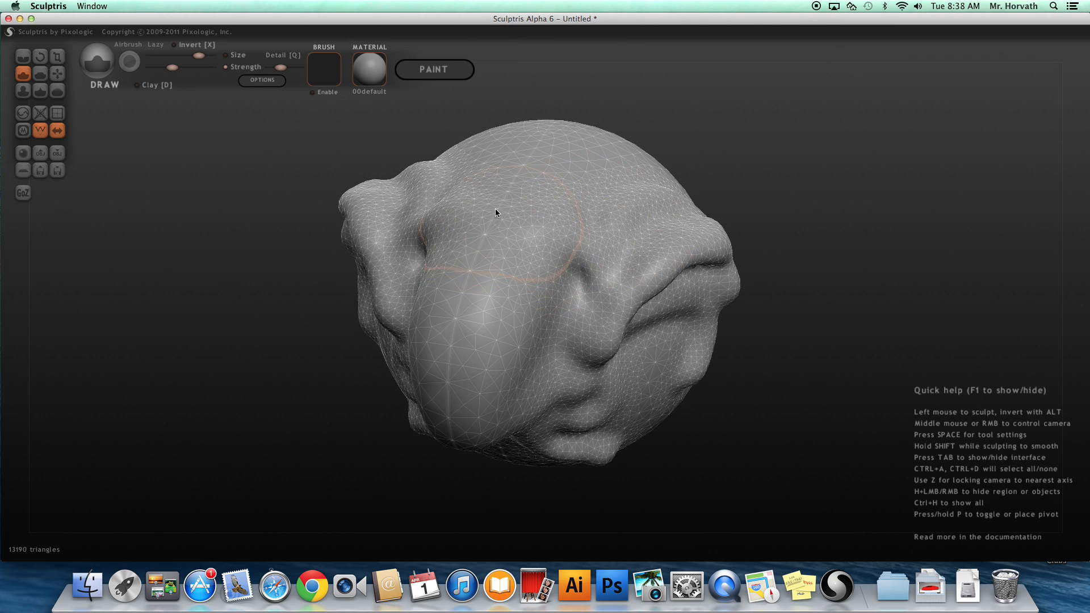
Shrink the Draw brush and raise small mirrored mounds beside the large front bulge
{"action": "left_click_drag", "start_coordinate": [767, 357], "coordinate": [778, 250]}
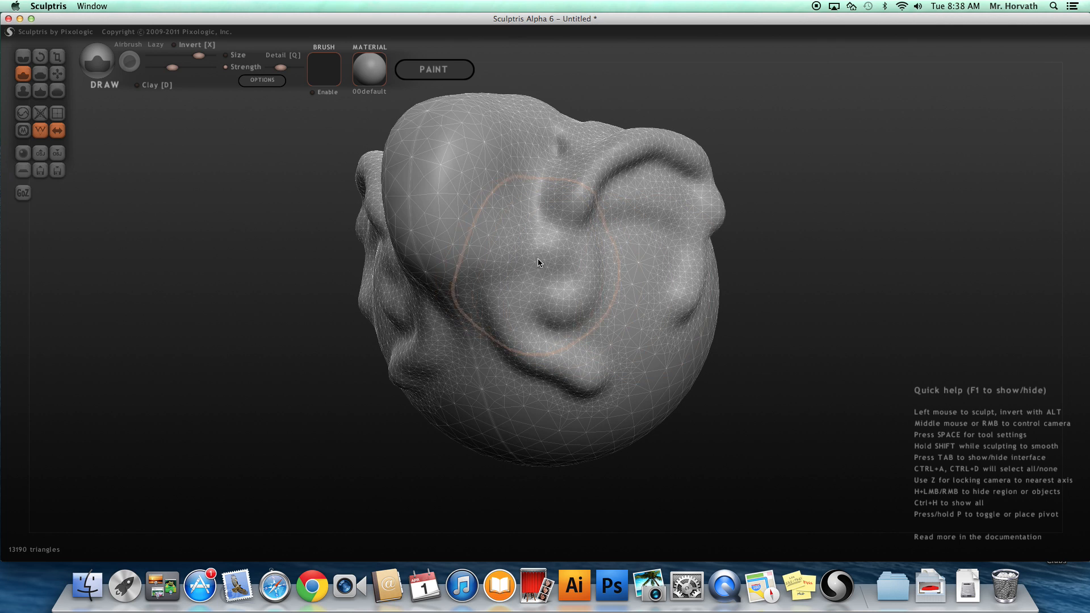
{"action": "key", "text": "space"}
{"action": "mouse_move", "coordinate": [550, 187]}
{"action": "left_mouse_down"}
{"action": "mouse_move", "coordinate": [552, 234]}
{"action": "mouse_move", "coordinate": [532, 245]}
{"action": "mouse_move", "coordinate": [528, 226]}
{"action": "mouse_move", "coordinate": [536, 251]}
{"action": "mouse_move", "coordinate": [497, 244]}
{"action": "mouse_move", "coordinate": [559, 141]}
{"action": "left_mouse_up"}
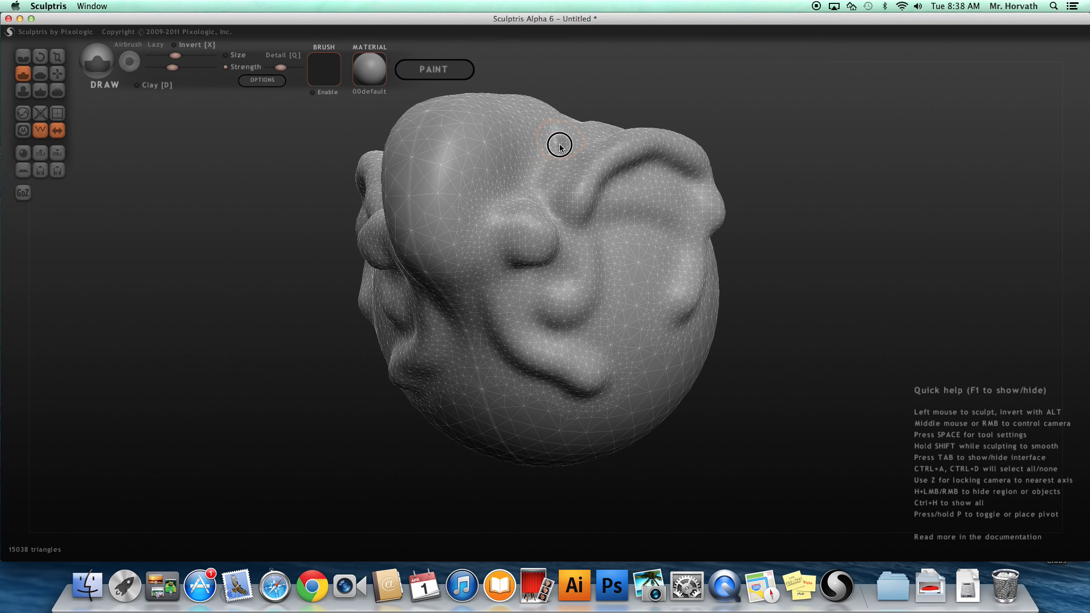
{"action": "left_click_drag", "start_coordinate": [747, 298], "coordinate": [788, 359]}
{"action": "mouse_move", "coordinate": [429, 200]}
{"action": "left_mouse_down"}
{"action": "mouse_move", "coordinate": [462, 224]}
{"action": "mouse_move", "coordinate": [446, 215]}
{"action": "left_mouse_up"}
{"action": "mouse_move", "coordinate": [900, 356]}
{"action": "left_mouse_down"}
{"action": "mouse_move", "coordinate": [830, 260]}
{"action": "mouse_move", "coordinate": [759, 305]}
{"action": "mouse_move", "coordinate": [867, 306]}
{"action": "mouse_move", "coordinate": [905, 292]}
{"action": "mouse_move", "coordinate": [730, 409]}
{"action": "mouse_move", "coordinate": [825, 423]}
{"action": "left_mouse_up"}
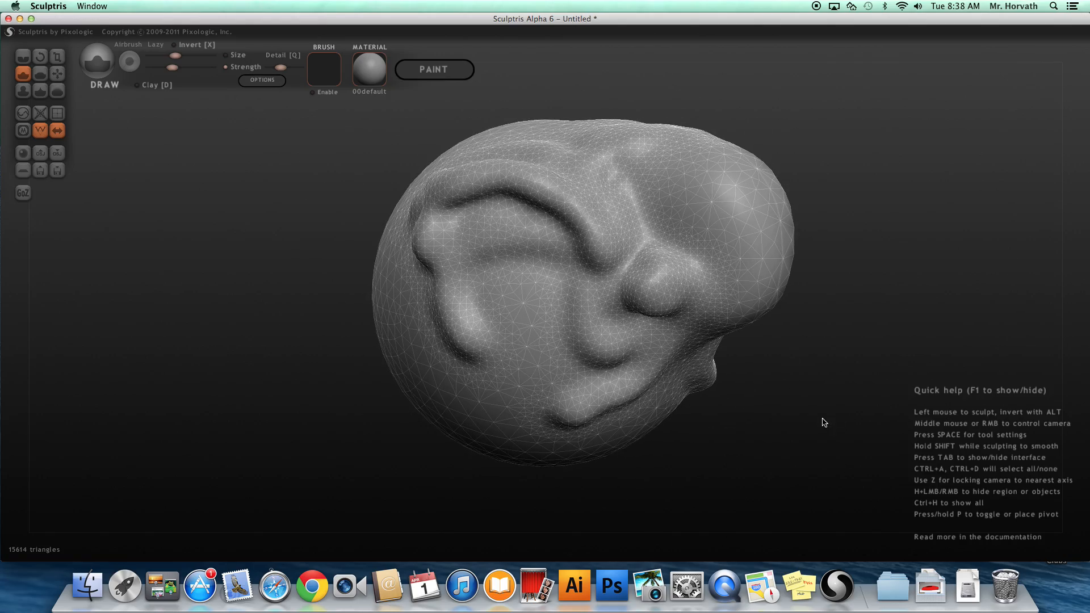
Turn on Invert for the Draw brush and enlarge its size
{"action": "mouse_move", "coordinate": [318, 343]}
{"action": "left_mouse_down"}
{"action": "mouse_move", "coordinate": [292, 322]}
{"action": "mouse_move", "coordinate": [306, 307]}
{"action": "mouse_move", "coordinate": [346, 334]}
{"action": "mouse_move", "coordinate": [331, 303]}
{"action": "left_mouse_up"}
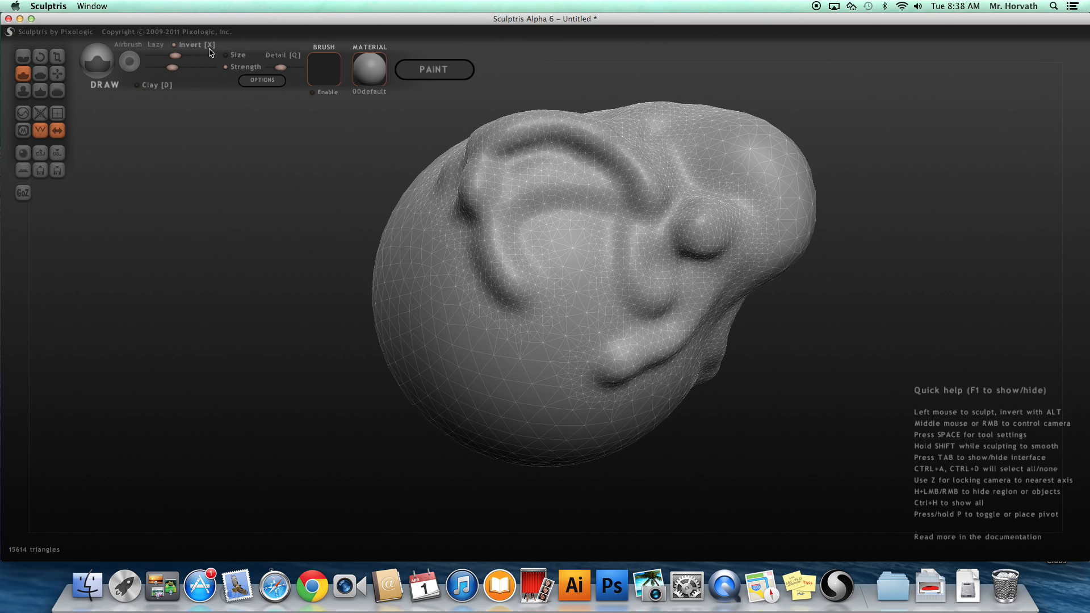
{"action": "key", "text": "space"}
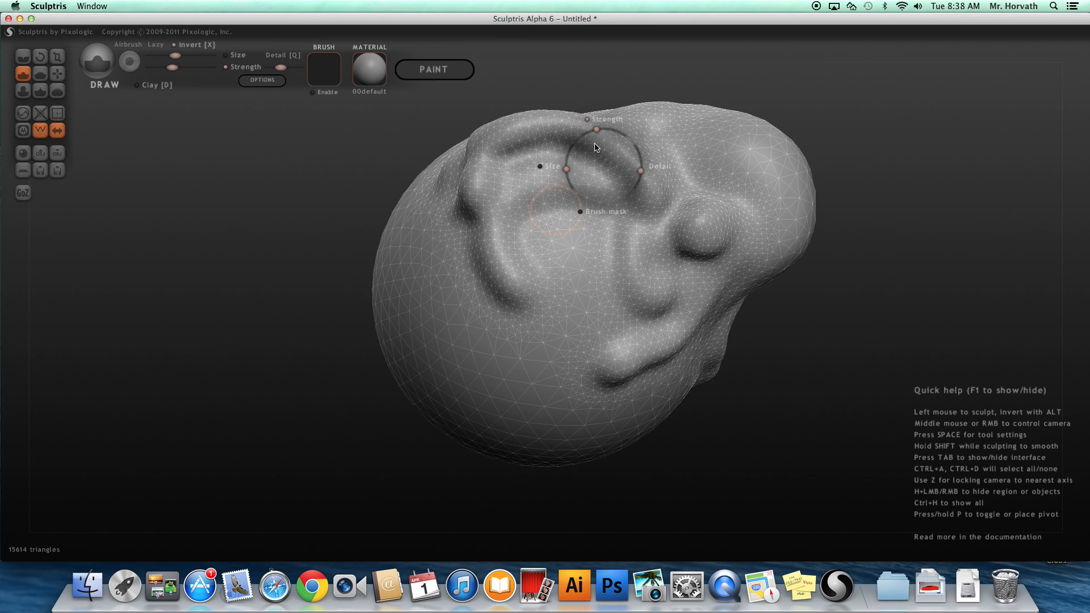
{"action": "left_click_drag", "start_coordinate": [567, 170], "coordinate": [574, 151]}
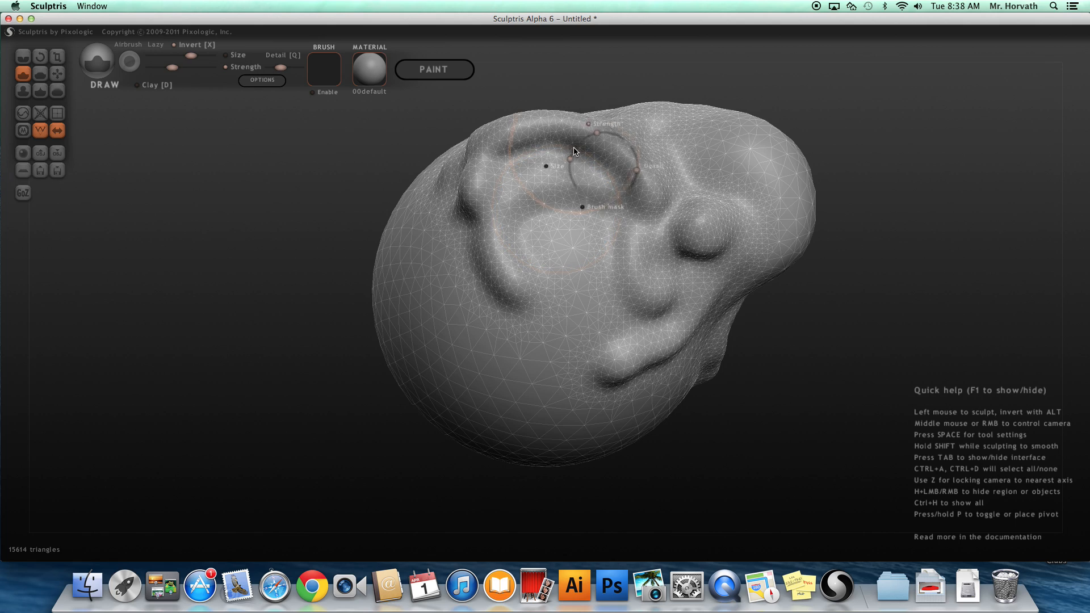
Lower the brush detail, try carving a dent into the back of the sphere behind the curved ridge, and undo it
{"action": "left_click_drag", "start_coordinate": [283, 73], "coordinate": [269, 73]}
{"action": "mouse_move", "coordinate": [431, 332]}
{"action": "left_mouse_down"}
{"action": "mouse_move", "coordinate": [421, 309]}
{"action": "mouse_move", "coordinate": [445, 342]}
{"action": "mouse_move", "coordinate": [439, 330]}
{"action": "left_mouse_up"}
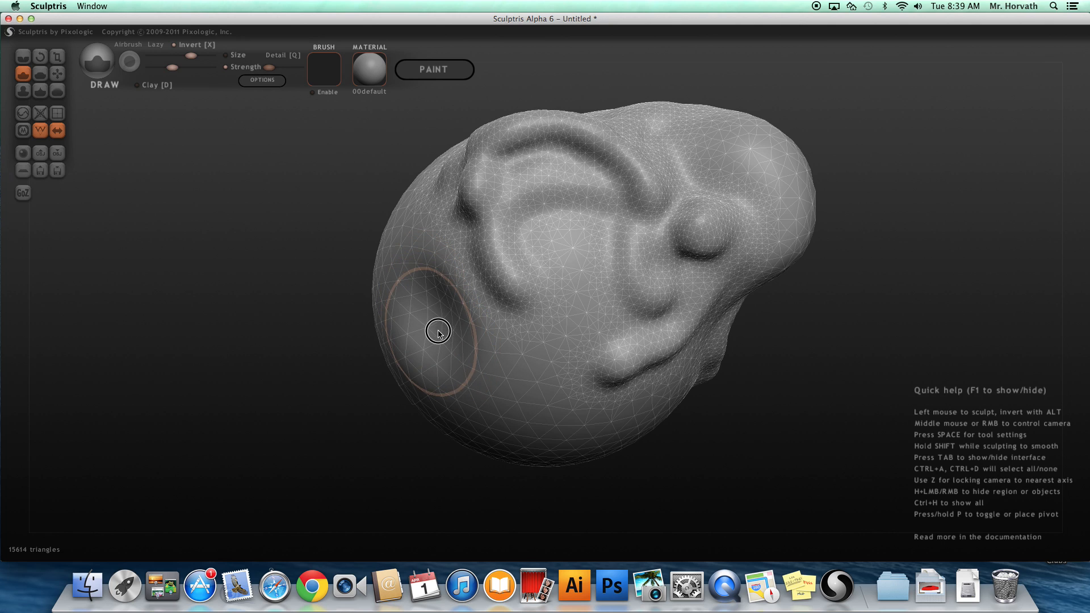
{"action": "left_click_drag", "start_coordinate": [284, 251], "coordinate": [302, 257]}
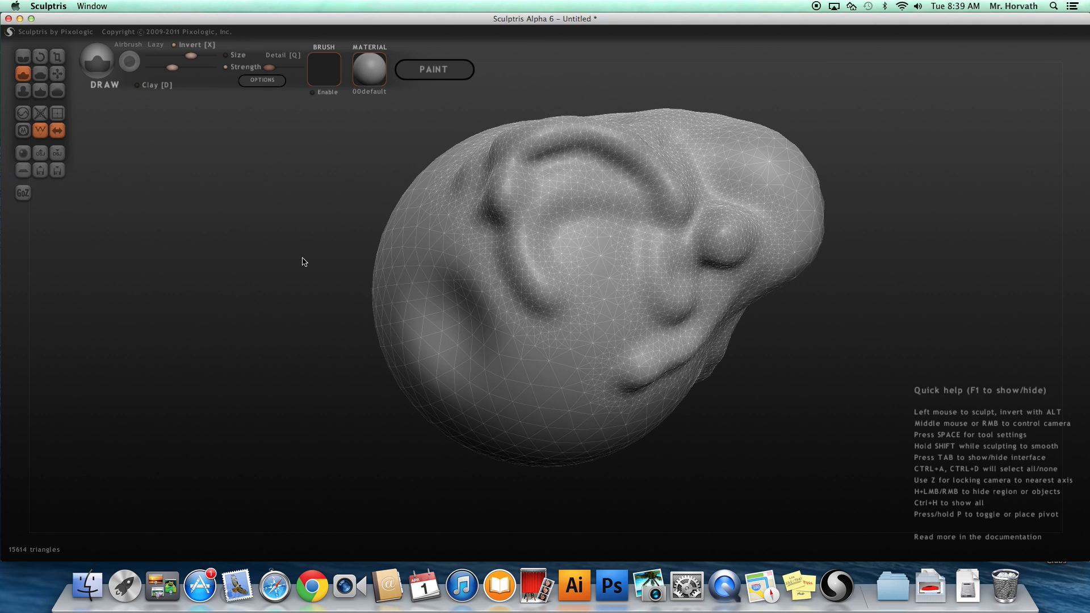
{"action": "key", "text": "ctrl+z"}
Raise the brush detail to maximum, try the same dent behind the curved ridge again, and undo it
{"action": "left_click_drag", "start_coordinate": [273, 73], "coordinate": [301, 72]}
{"action": "mouse_move", "coordinate": [455, 317]}
{"action": "left_mouse_down"}
{"action": "mouse_move", "coordinate": [438, 310]}
{"action": "mouse_move", "coordinate": [453, 340]}
{"action": "mouse_move", "coordinate": [429, 313]}
{"action": "mouse_move", "coordinate": [443, 307]}
{"action": "left_mouse_up"}
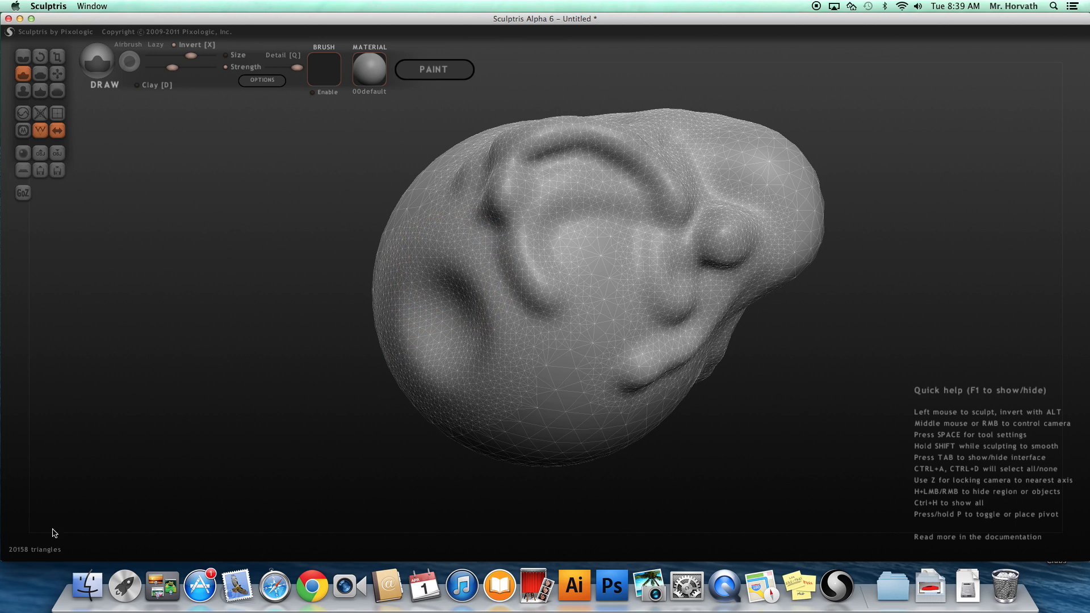
{"action": "key", "text": "ctrl+z"}
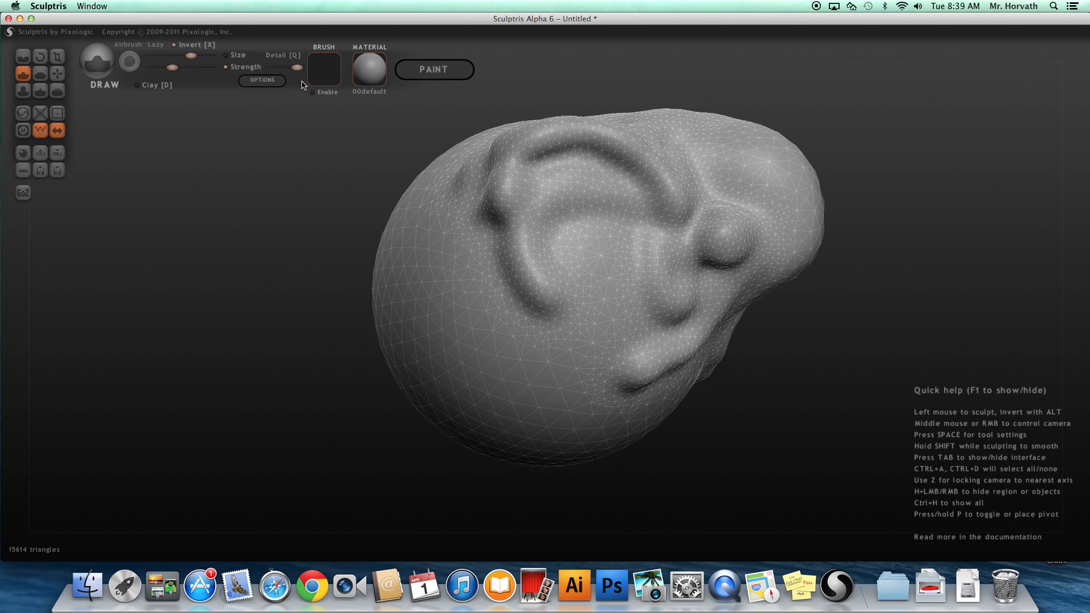
Reduce the brush detail and carve a mirrored hollow inside the curved ridge on the side of the sphere
{"action": "left_click_drag", "start_coordinate": [297, 72], "coordinate": [276, 71]}
{"action": "mouse_move", "coordinate": [581, 218]}
{"action": "left_mouse_down"}
{"action": "mouse_move", "coordinate": [564, 236]}
{"action": "mouse_move", "coordinate": [564, 193]}
{"action": "mouse_move", "coordinate": [627, 202]}
{"action": "mouse_move", "coordinate": [579, 192]}
{"action": "mouse_move", "coordinate": [548, 204]}
{"action": "mouse_move", "coordinate": [606, 240]}
{"action": "mouse_move", "coordinate": [575, 235]}
{"action": "left_mouse_up"}
{"action": "mouse_move", "coordinate": [853, 384]}
{"action": "left_mouse_down"}
{"action": "mouse_move", "coordinate": [786, 417]}
{"action": "mouse_move", "coordinate": [640, 406]}
{"action": "mouse_move", "coordinate": [598, 267]}
{"action": "left_mouse_up"}
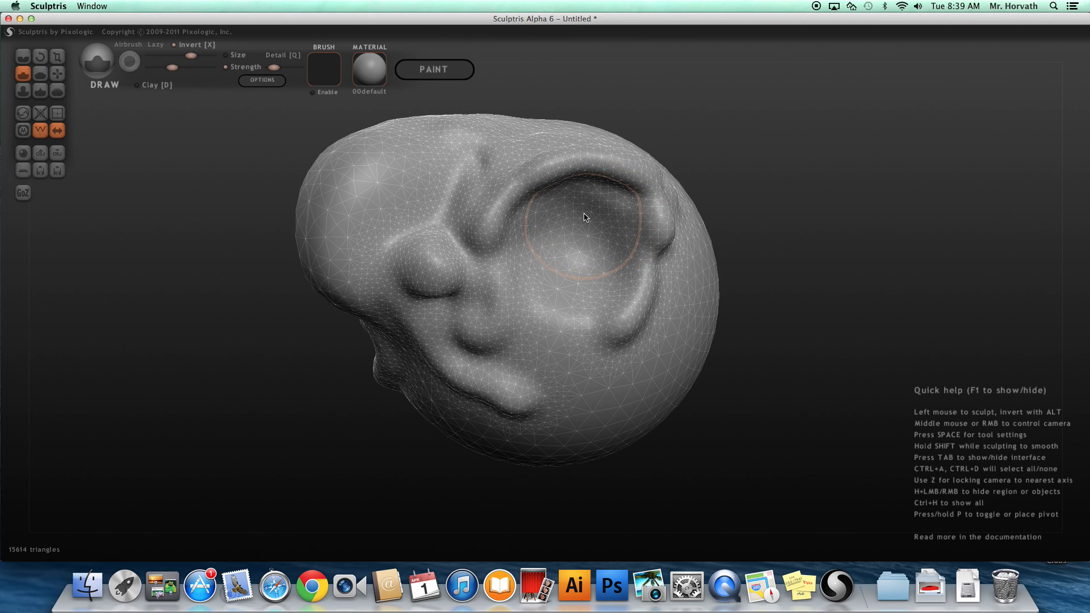
Shrink the inverted Draw brush and deepen the hollow along the inner edge of its curved rim
{"action": "key", "text": "space"}
{"action": "left_click_drag", "start_coordinate": [596, 164], "coordinate": [593, 193]}
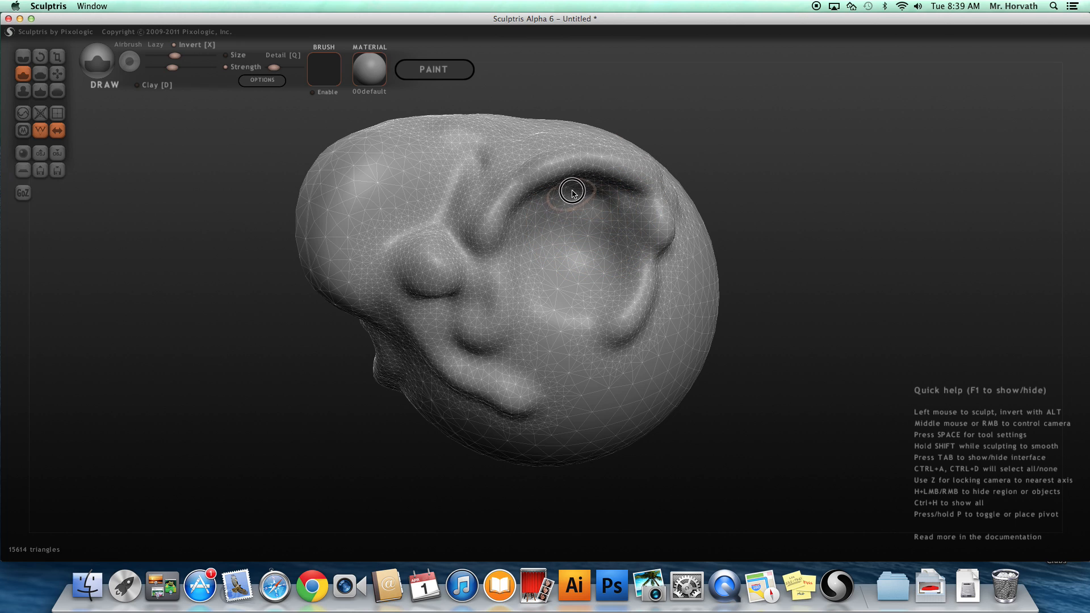
{"action": "left_click_drag", "start_coordinate": [614, 196], "coordinate": [535, 224]}
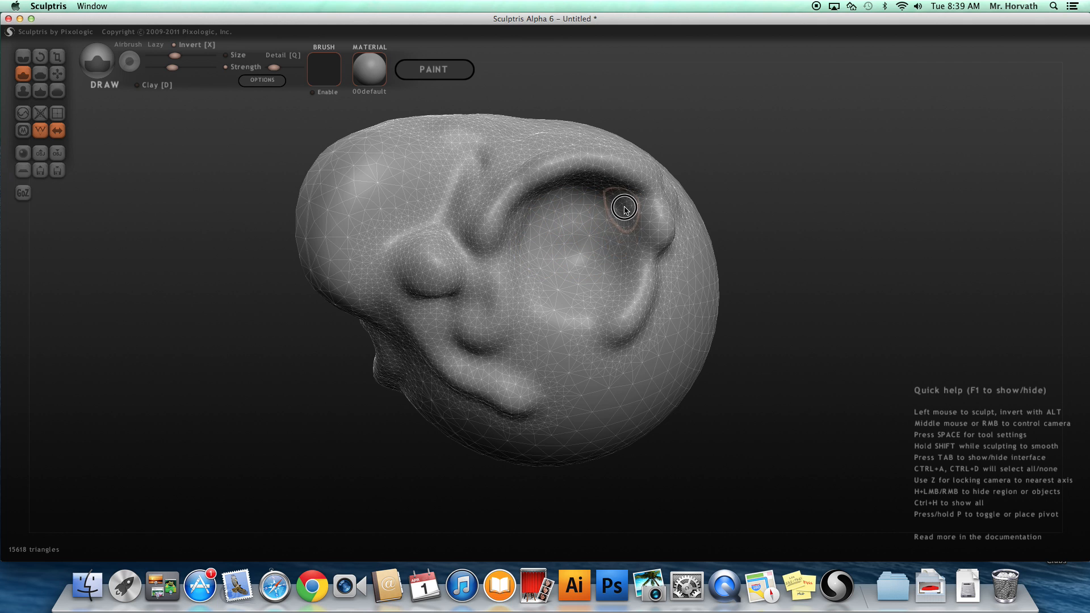
{"action": "mouse_move", "coordinate": [801, 273]}
{"action": "left_mouse_down"}
{"action": "mouse_move", "coordinate": [872, 329]}
{"action": "mouse_move", "coordinate": [858, 312]}
{"action": "mouse_move", "coordinate": [779, 294]}
{"action": "mouse_move", "coordinate": [603, 197]}
{"action": "left_mouse_up"}
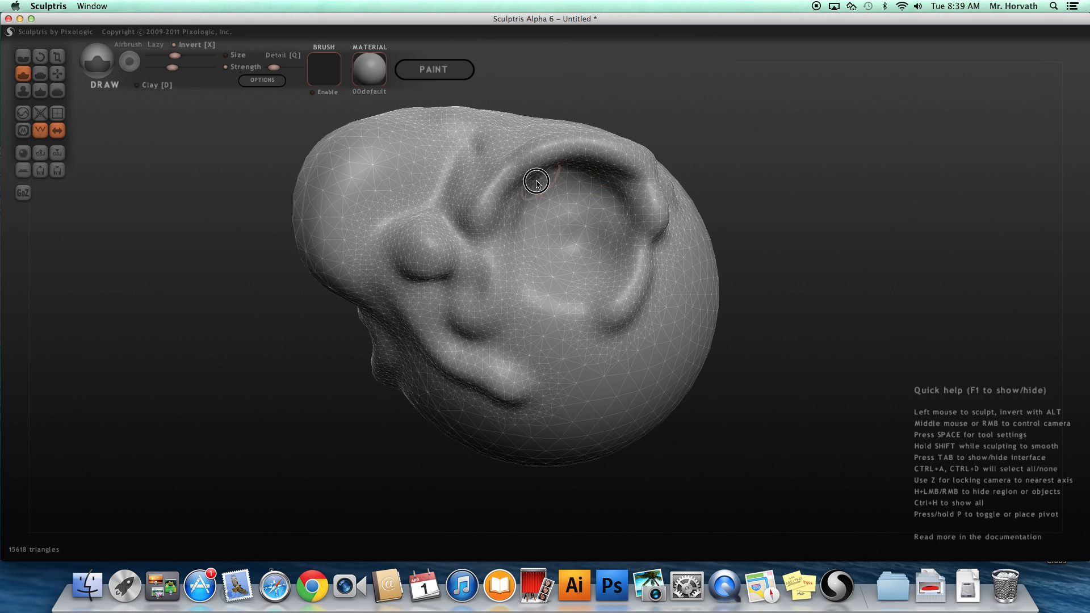
{"action": "left_click_drag", "start_coordinate": [581, 226], "coordinate": [569, 210]}
Turn Invert off and draw thin raised arcs above the rim of the side hollow
{"action": "mouse_move", "coordinate": [748, 241]}
{"action": "left_mouse_down"}
{"action": "mouse_move", "coordinate": [861, 265]}
{"action": "mouse_move", "coordinate": [801, 246]}
{"action": "mouse_move", "coordinate": [787, 310]}
{"action": "mouse_move", "coordinate": [747, 311]}
{"action": "mouse_move", "coordinate": [740, 290]}
{"action": "mouse_move", "coordinate": [818, 253]}
{"action": "mouse_move", "coordinate": [700, 301]}
{"action": "left_mouse_up"}
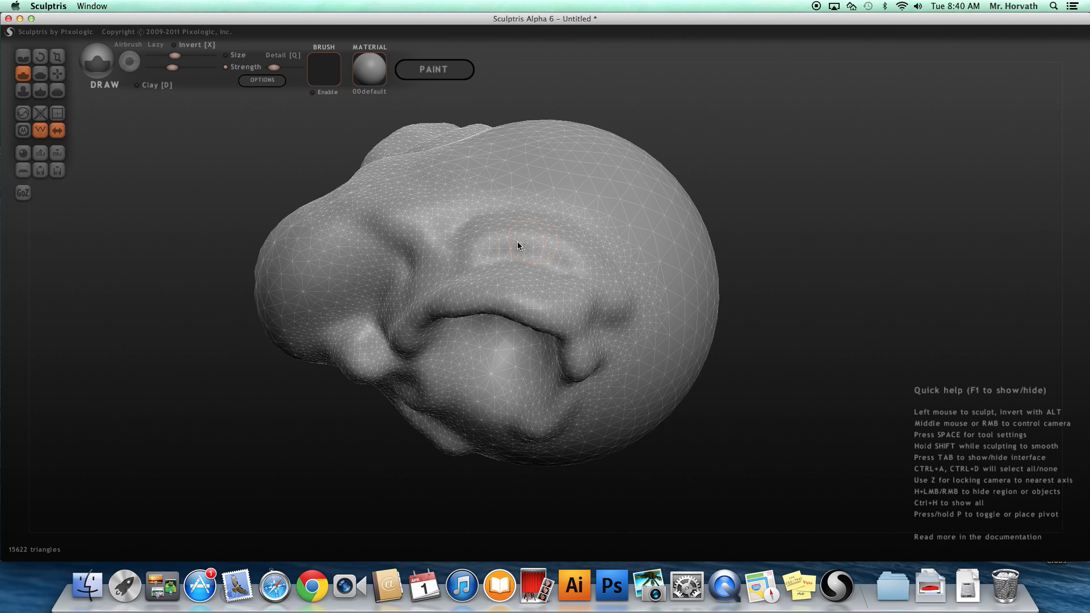
{"action": "left_click_drag", "start_coordinate": [512, 201], "coordinate": [556, 196]}
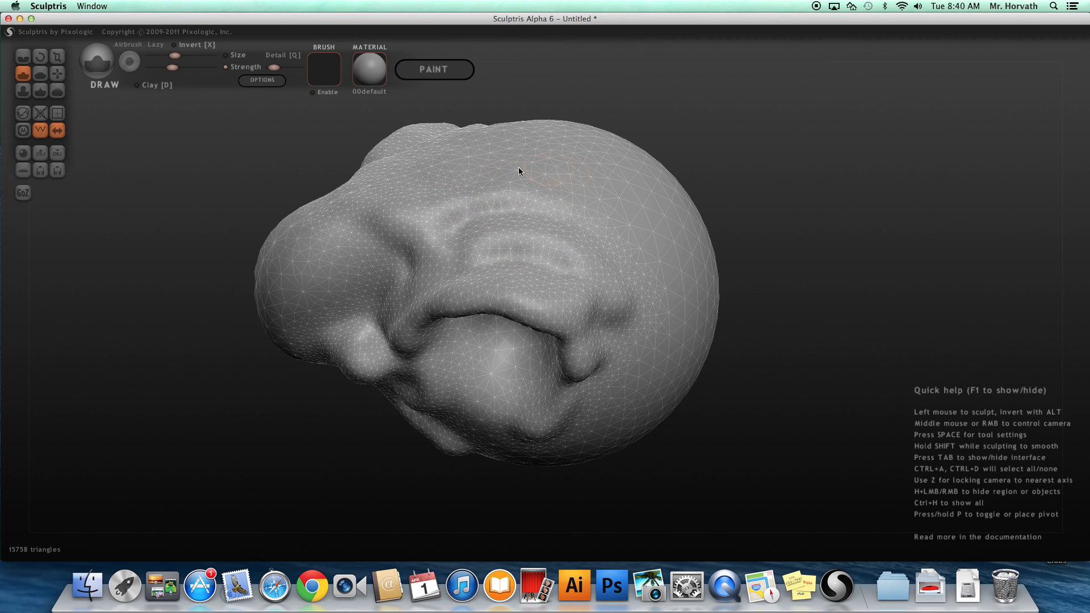
Smooth the raised arcs above the side hollow, and soften the hollow's lower rim with a smaller Smooth brush
{"action": "left_click", "coordinate": [57, 91]}
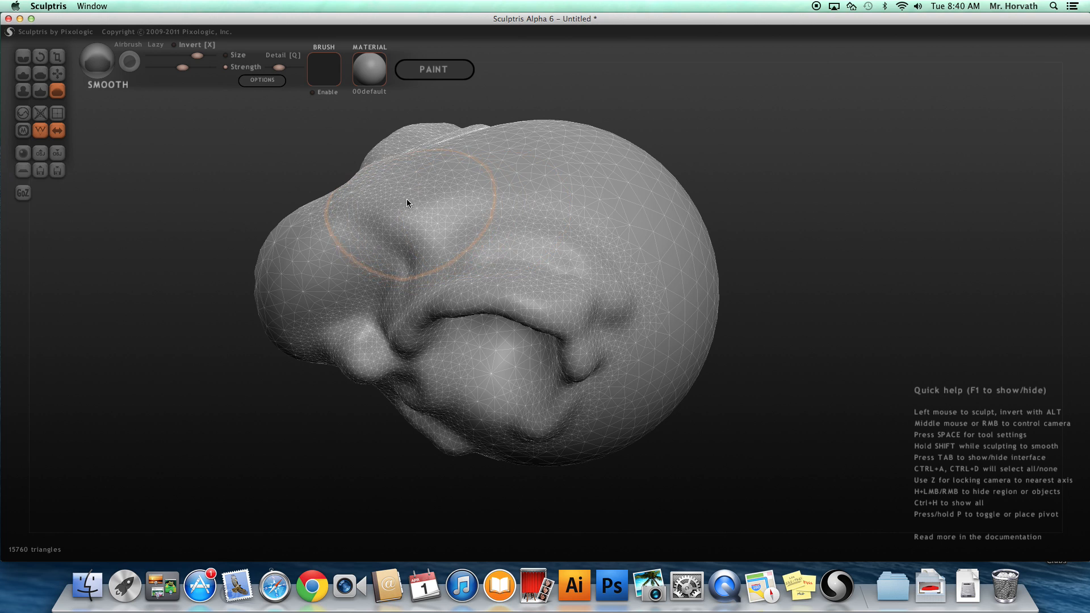
{"action": "mouse_move", "coordinate": [747, 270]}
{"action": "left_mouse_down"}
{"action": "mouse_move", "coordinate": [800, 230]}
{"action": "mouse_move", "coordinate": [626, 210]}
{"action": "left_mouse_up"}
{"action": "key", "text": "space"}
{"action": "mouse_move", "coordinate": [639, 151]}
{"action": "left_mouse_down"}
{"action": "mouse_move", "coordinate": [638, 171]}
{"action": "mouse_move", "coordinate": [531, 166]}
{"action": "mouse_move", "coordinate": [440, 235]}
{"action": "left_mouse_up"}
{"action": "mouse_move", "coordinate": [395, 321]}
{"action": "left_mouse_down"}
{"action": "mouse_move", "coordinate": [423, 363]}
{"action": "mouse_move", "coordinate": [483, 395]}
{"action": "mouse_move", "coordinate": [550, 375]}
{"action": "mouse_move", "coordinate": [601, 319]}
{"action": "left_mouse_up"}
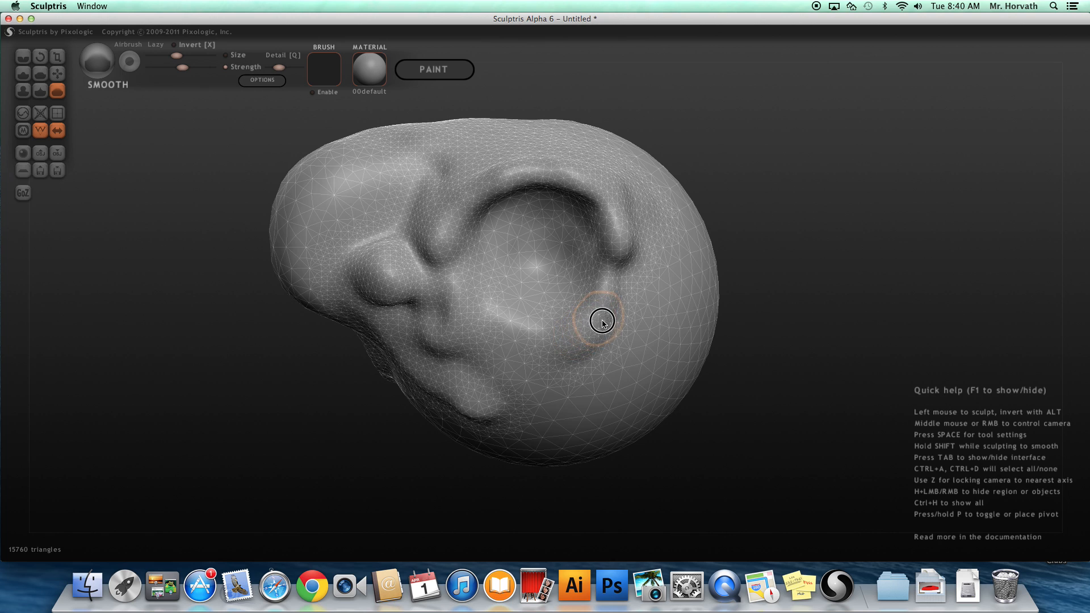
{"action": "left_click_drag", "start_coordinate": [348, 448], "coordinate": [510, 430]}
{"action": "mouse_move", "coordinate": [513, 295]}
{"action": "left_mouse_down"}
{"action": "mouse_move", "coordinate": [538, 349]}
{"action": "mouse_move", "coordinate": [608, 278]}
{"action": "mouse_move", "coordinate": [603, 255]}
{"action": "mouse_move", "coordinate": [627, 286]}
{"action": "left_mouse_up"}
Enlarge the Smooth brush and smooth down the large front bulge
{"action": "middle_click_drag", "start_coordinate": [669, 288], "coordinate": [596, 382]}
{"action": "mouse_move", "coordinate": [203, 198]}
{"action": "middle_mouse_down"}
{"action": "mouse_move", "coordinate": [165, 229]}
{"action": "mouse_move", "coordinate": [241, 183]}
{"action": "middle_mouse_up"}
{"action": "key", "text": "space"}
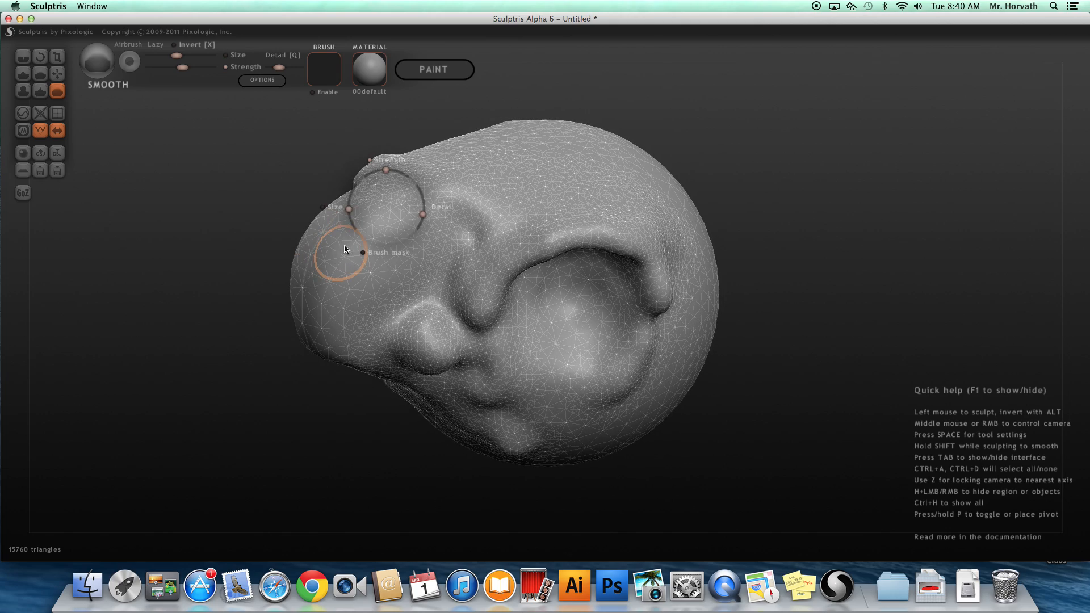
{"action": "left_click_drag", "start_coordinate": [348, 211], "coordinate": [352, 195]}
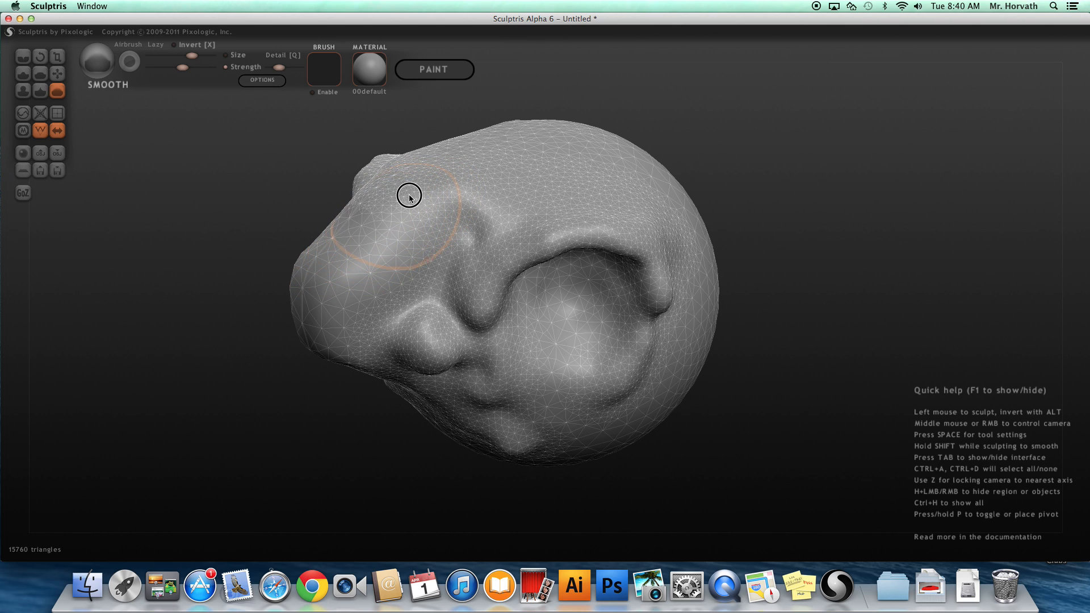
{"action": "left_click_drag", "start_coordinate": [321, 268], "coordinate": [332, 260]}
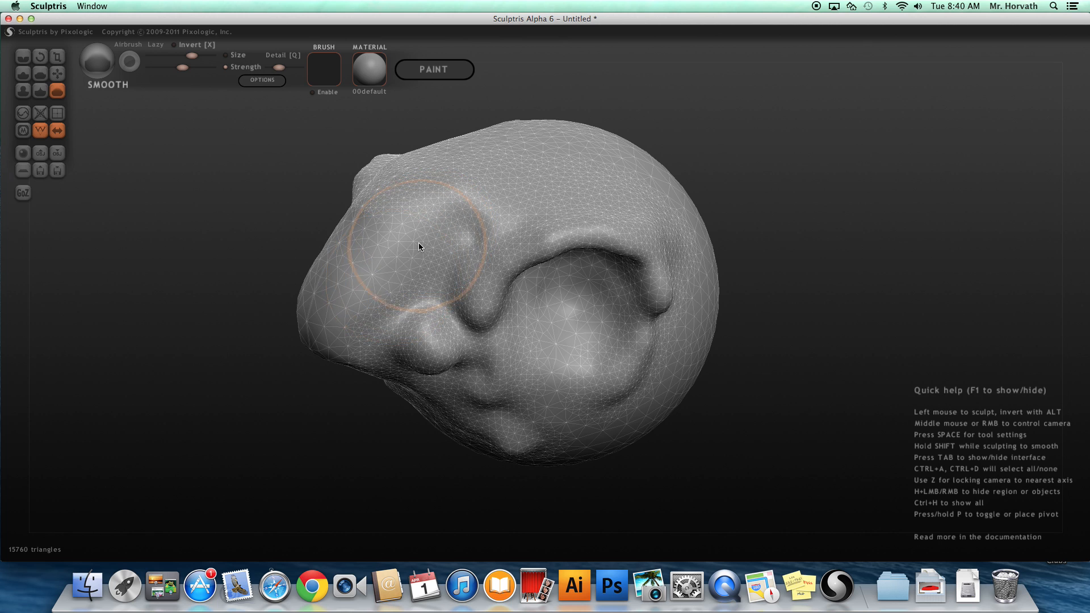
Shrink the Smooth brush and smooth the flank and upper slope of the large front bulge
{"action": "key", "text": "space"}
{"action": "left_click_drag", "start_coordinate": [438, 193], "coordinate": [431, 220]}
{"action": "left_click_drag", "start_coordinate": [394, 251], "coordinate": [351, 312]}
{"action": "mouse_move", "coordinate": [223, 301]}
{"action": "left_mouse_down"}
{"action": "mouse_move", "coordinate": [338, 305]}
{"action": "mouse_move", "coordinate": [402, 278]}
{"action": "left_mouse_up"}
{"action": "left_click_drag", "start_coordinate": [560, 220], "coordinate": [624, 299]}
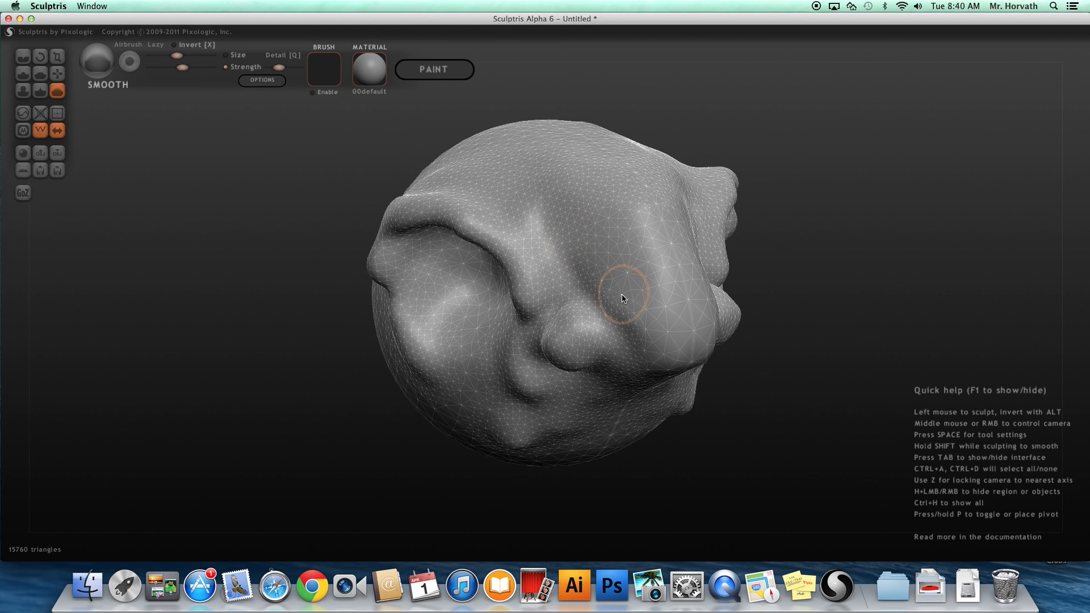
{"action": "mouse_move", "coordinate": [841, 308]}
{"action": "left_mouse_down"}
{"action": "mouse_move", "coordinate": [798, 268]}
{"action": "mouse_move", "coordinate": [835, 316]}
{"action": "left_mouse_up"}
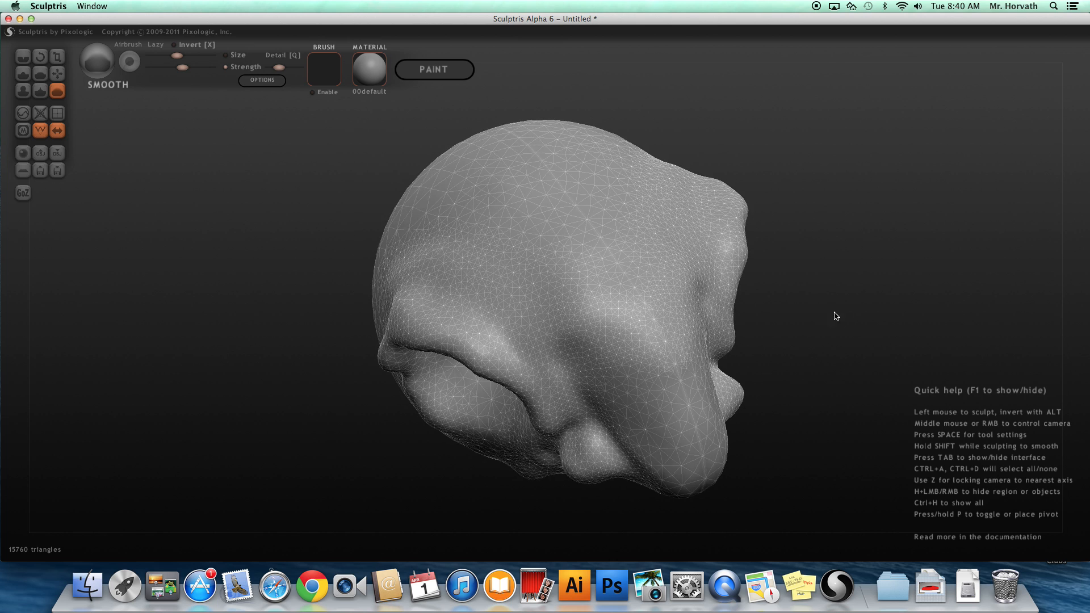
{"action": "mouse_move", "coordinate": [564, 287]}
{"action": "left_mouse_down"}
{"action": "mouse_move", "coordinate": [560, 307]}
{"action": "mouse_move", "coordinate": [592, 370]}
{"action": "left_mouse_up"}
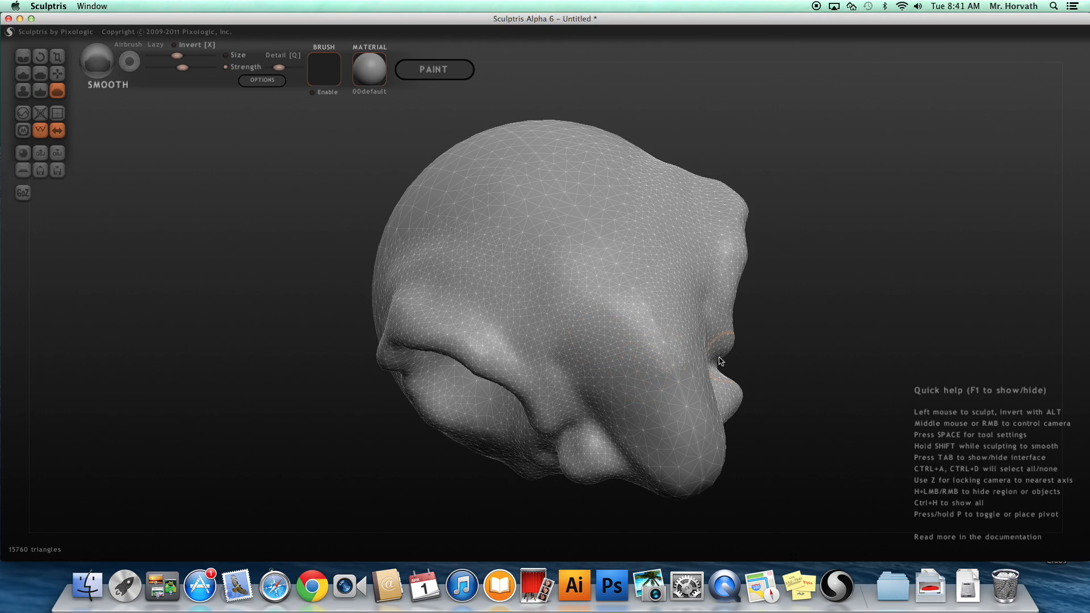
Lower the Smooth strength, enlarge the brush and soften the side of the snout above the small side bump
{"action": "mouse_move", "coordinate": [801, 389]}
{"action": "left_mouse_down"}
{"action": "mouse_move", "coordinate": [657, 309]}
{"action": "mouse_move", "coordinate": [481, 160]}
{"action": "left_mouse_up"}
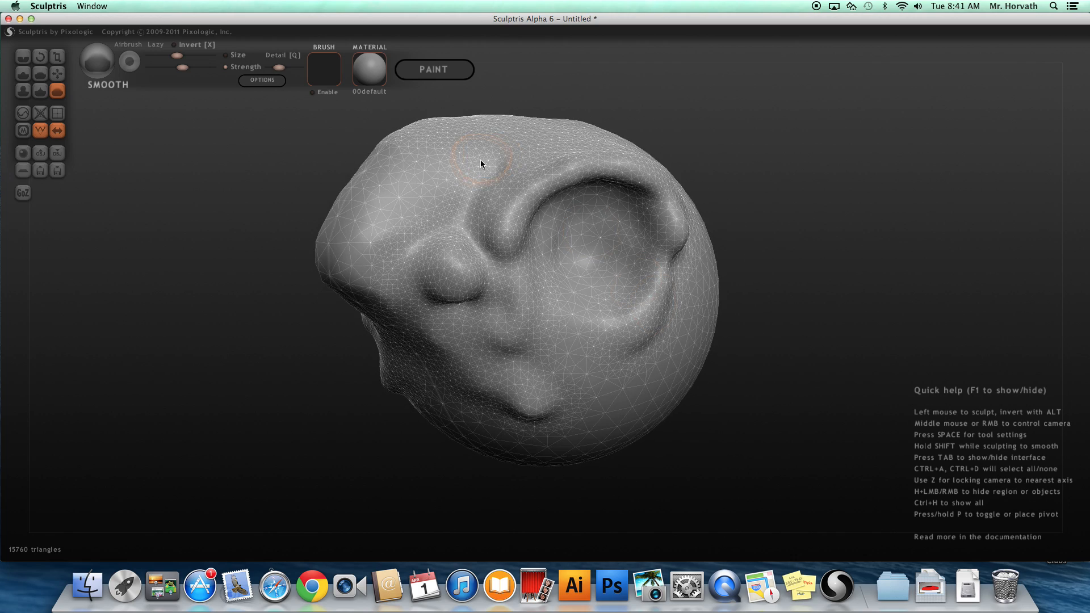
{"action": "left_click_drag", "start_coordinate": [772, 168], "coordinate": [474, 238]}
{"action": "mouse_move", "coordinate": [389, 284]}
{"action": "left_mouse_down"}
{"action": "mouse_move", "coordinate": [343, 324]}
{"action": "mouse_move", "coordinate": [417, 261]}
{"action": "left_mouse_up"}
{"action": "mouse_move", "coordinate": [971, 301]}
{"action": "left_mouse_down"}
{"action": "mouse_move", "coordinate": [917, 209]}
{"action": "mouse_move", "coordinate": [886, 213]}
{"action": "left_mouse_up"}
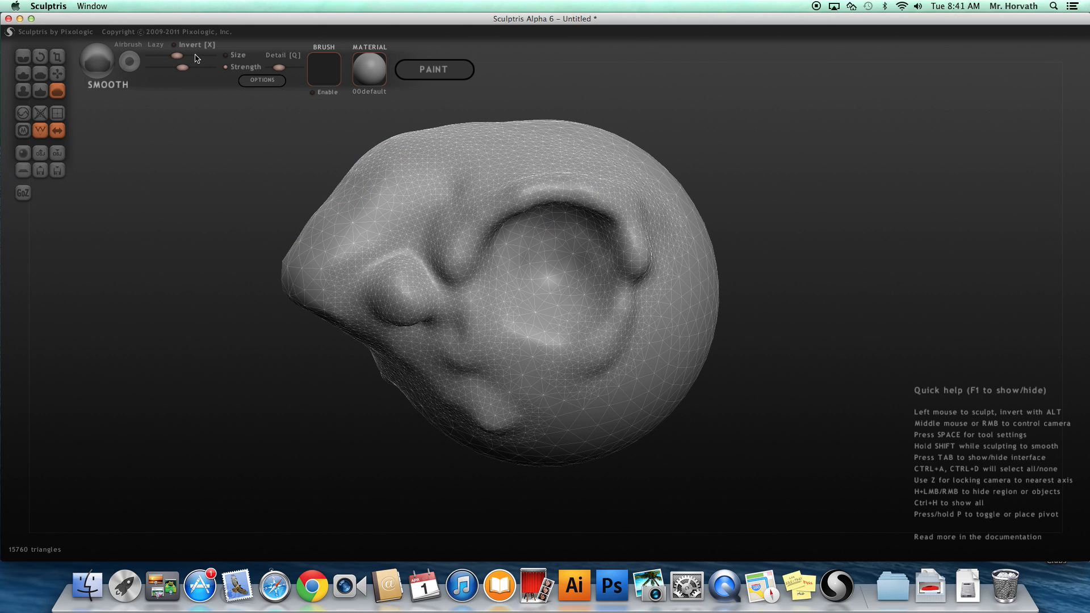
{"action": "key", "text": "space"}
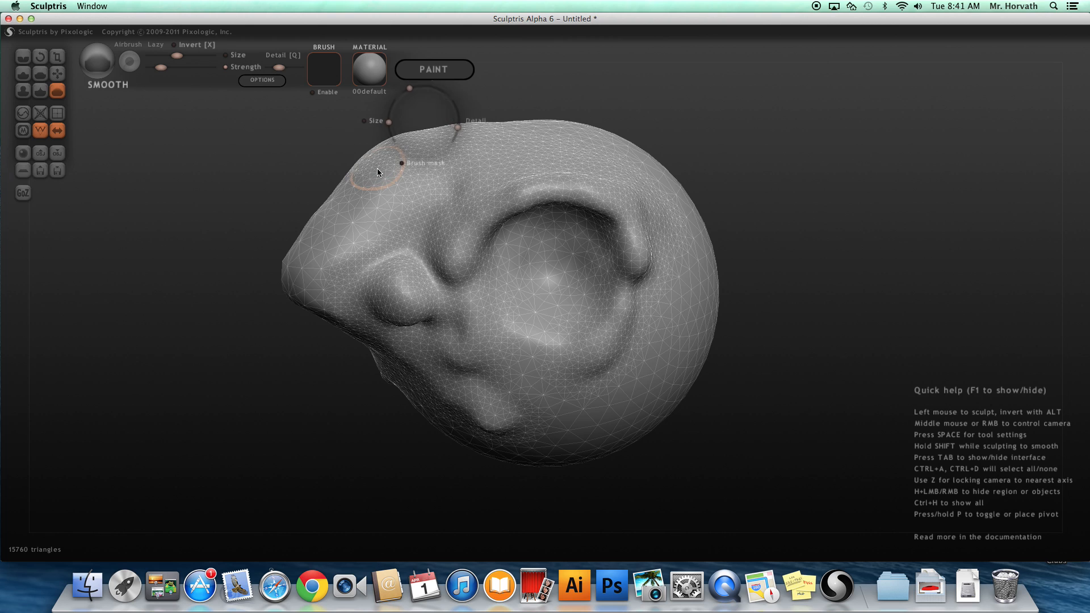
{"action": "mouse_move", "coordinate": [390, 111]}
{"action": "middle_mouse_down"}
{"action": "mouse_move", "coordinate": [357, 176]}
{"action": "mouse_move", "coordinate": [360, 208]}
{"action": "middle_mouse_up"}
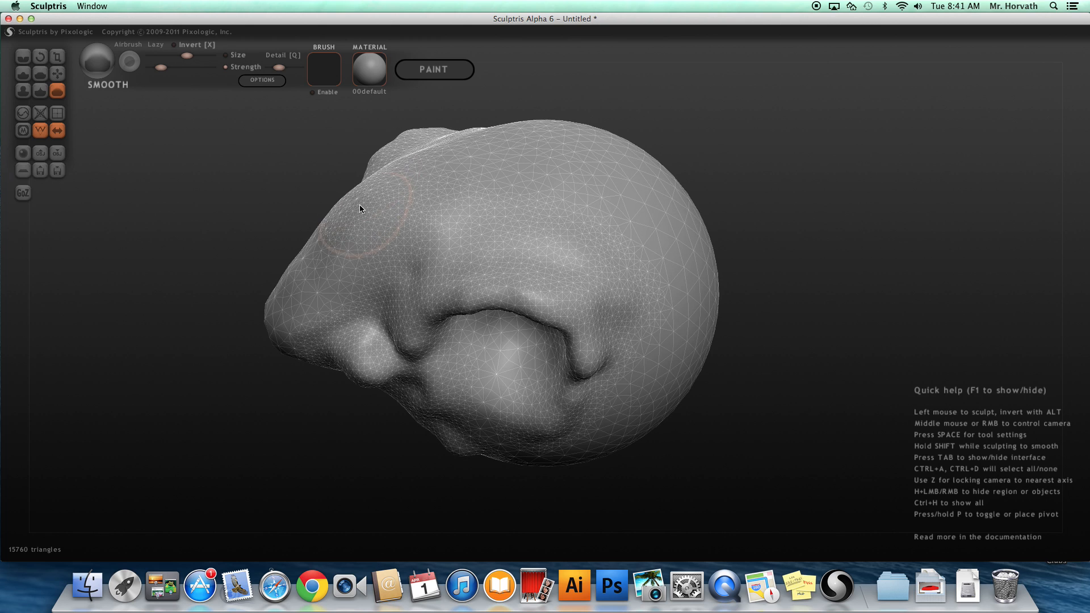
{"action": "mouse_move", "coordinate": [349, 226]}
{"action": "left_mouse_down"}
{"action": "mouse_move", "coordinate": [292, 258]}
{"action": "mouse_move", "coordinate": [304, 315]}
{"action": "mouse_move", "coordinate": [383, 243]}
{"action": "left_mouse_up"}
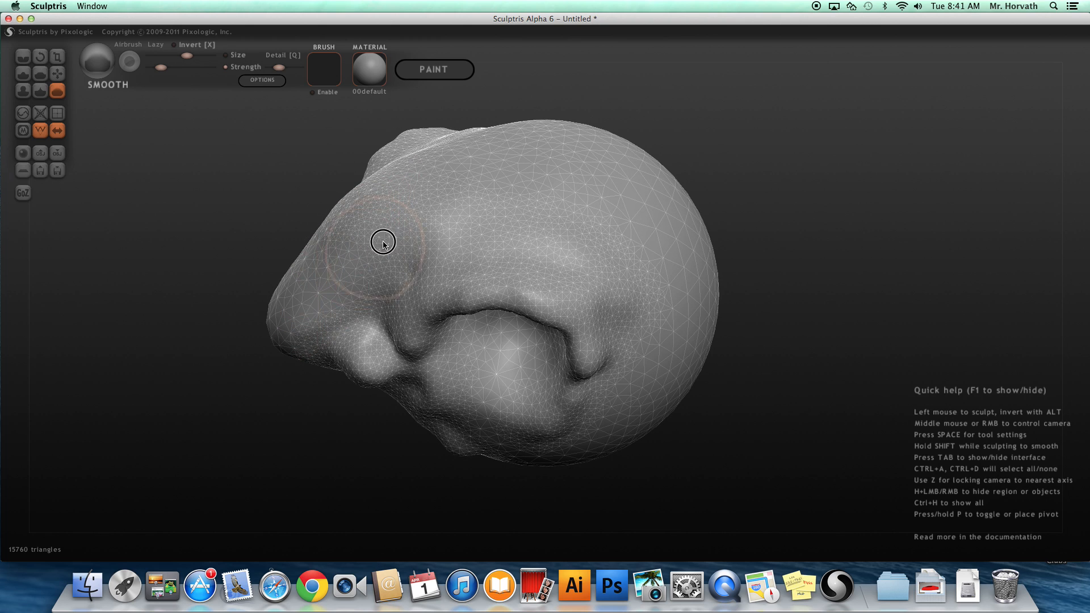
Switch to the Grab brush with Global off, enlarge it and lower its strength
{"action": "mouse_move", "coordinate": [153, 303]}
{"action": "middle_mouse_down"}
{"action": "mouse_move", "coordinate": [205, 241]}
{"action": "mouse_move", "coordinate": [363, 290]}
{"action": "mouse_move", "coordinate": [418, 258]}
{"action": "mouse_move", "coordinate": [462, 263]}
{"action": "mouse_move", "coordinate": [462, 253]}
{"action": "middle_mouse_up"}
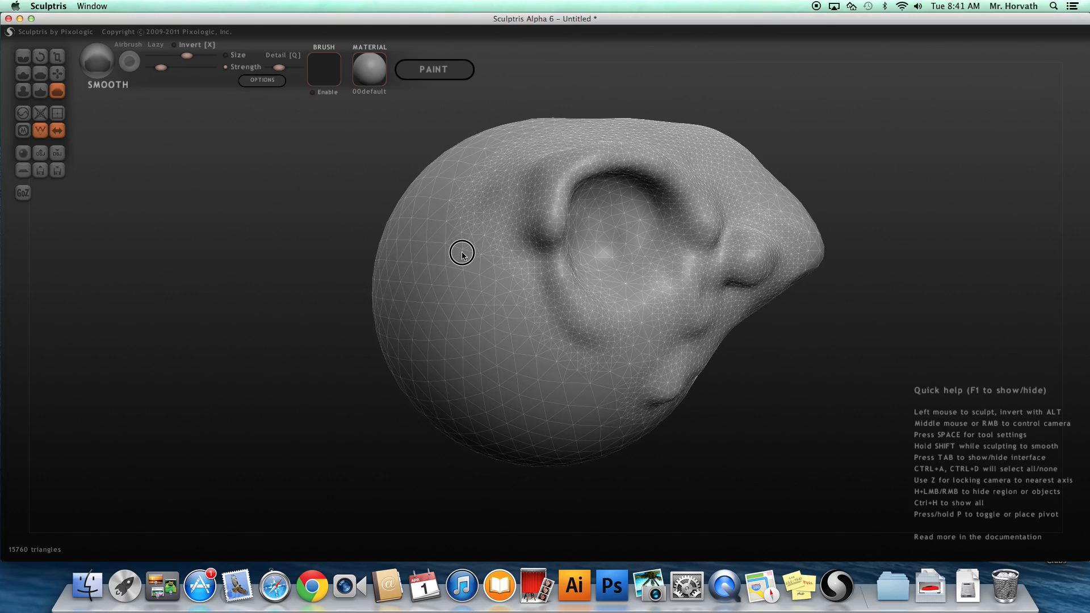
{"action": "mouse_move", "coordinate": [225, 253]}
{"action": "middle_mouse_down"}
{"action": "mouse_move", "coordinate": [299, 282]}
{"action": "mouse_move", "coordinate": [414, 256]}
{"action": "mouse_move", "coordinate": [348, 250]}
{"action": "mouse_move", "coordinate": [285, 205]}
{"action": "mouse_move", "coordinate": [287, 225]}
{"action": "middle_mouse_up"}
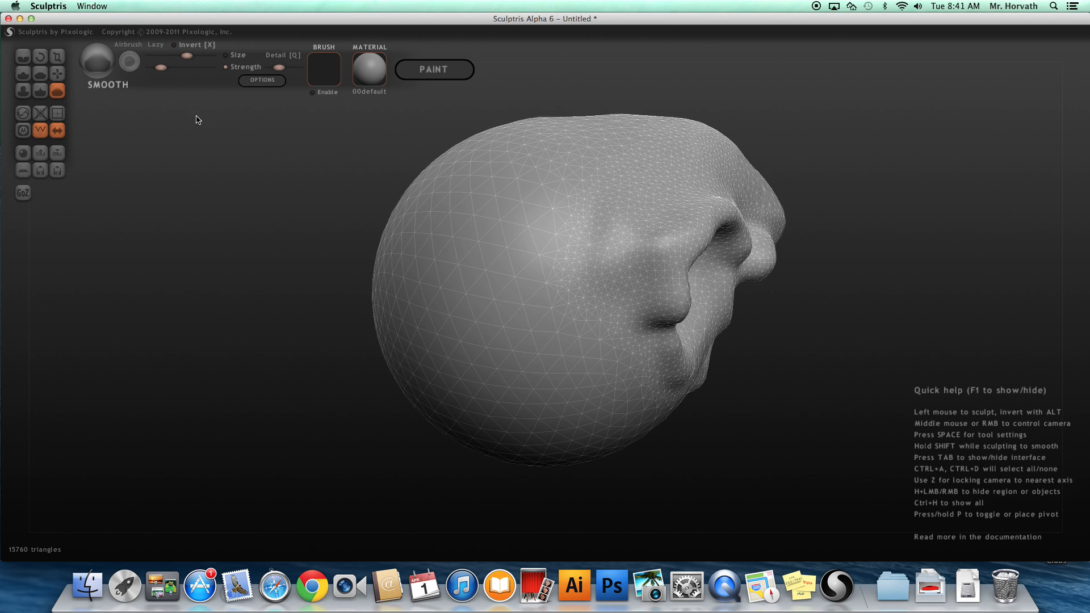
{"action": "left_click", "coordinate": [58, 74]}
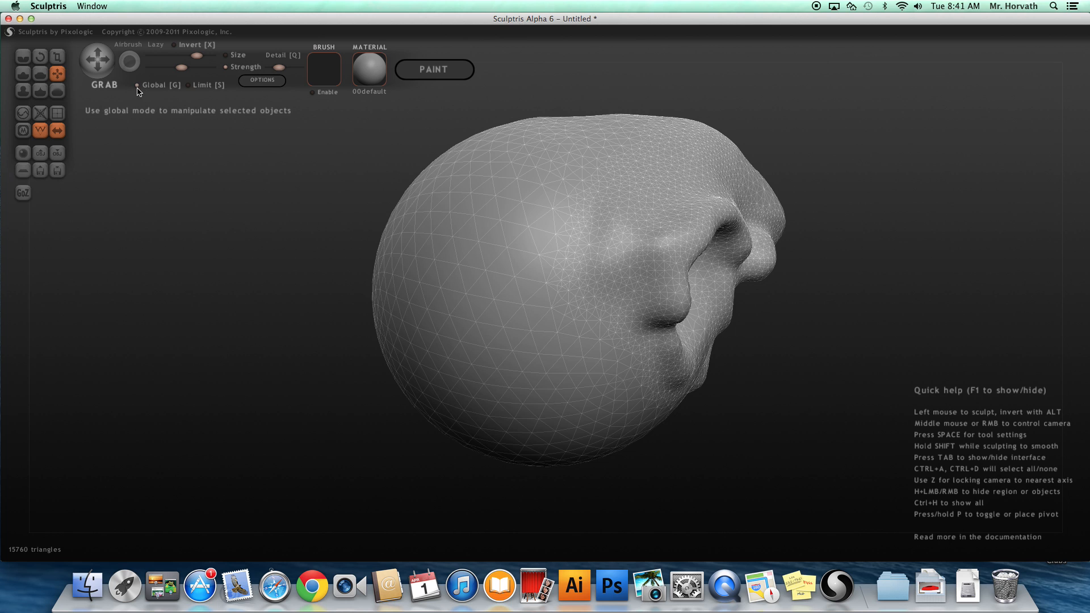
{"action": "left_click_drag", "start_coordinate": [452, 299], "coordinate": [442, 272]}
{"action": "left_click_drag", "start_coordinate": [263, 295], "coordinate": [254, 187]}
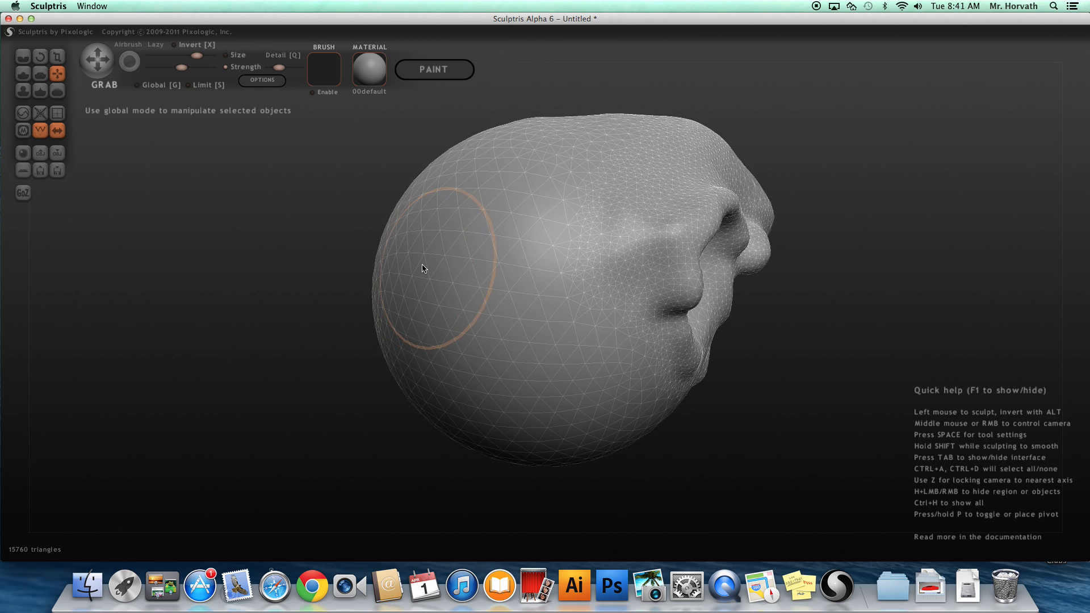
{"action": "key", "text": "space"}
{"action": "left_click_drag", "start_coordinate": [436, 210], "coordinate": [438, 207]}
{"action": "key", "text": "space"}
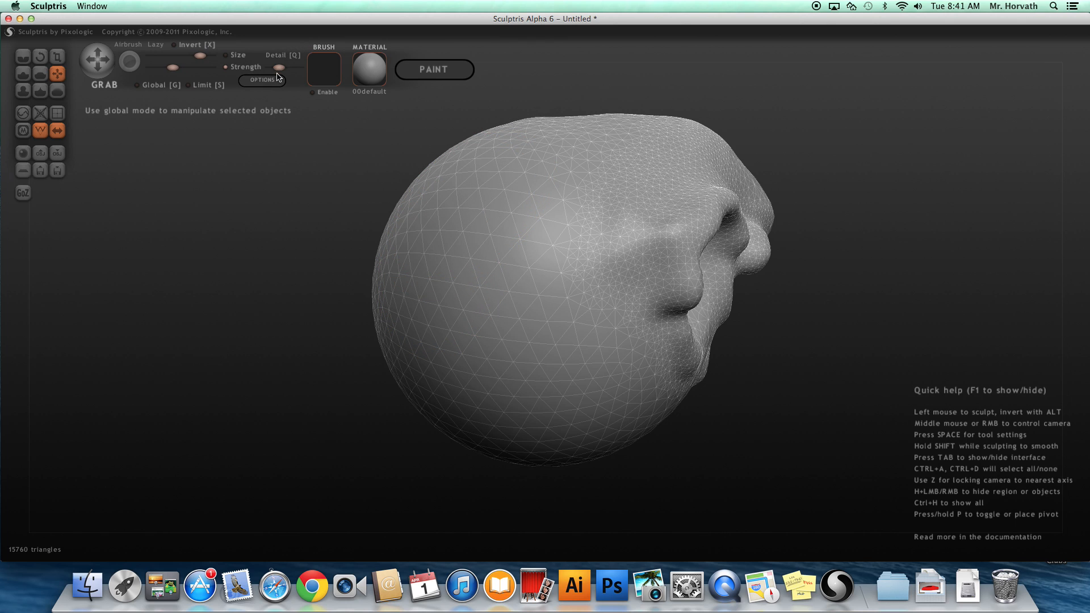
Lower the brush detail slightly and pull the back of the sphere outward to elongate the head
{"action": "mouse_move", "coordinate": [423, 257]}
{"action": "left_mouse_down"}
{"action": "mouse_move", "coordinate": [338, 253]}
{"action": "mouse_move", "coordinate": [343, 261]}
{"action": "left_mouse_up"}
{"action": "left_click_drag", "start_coordinate": [386, 291], "coordinate": [361, 361]}
{"action": "left_click_drag", "start_coordinate": [494, 292], "coordinate": [503, 330]}
{"action": "mouse_move", "coordinate": [258, 280]}
{"action": "left_mouse_down"}
{"action": "mouse_move", "coordinate": [363, 319]}
{"action": "mouse_move", "coordinate": [621, 292]}
{"action": "left_mouse_up"}
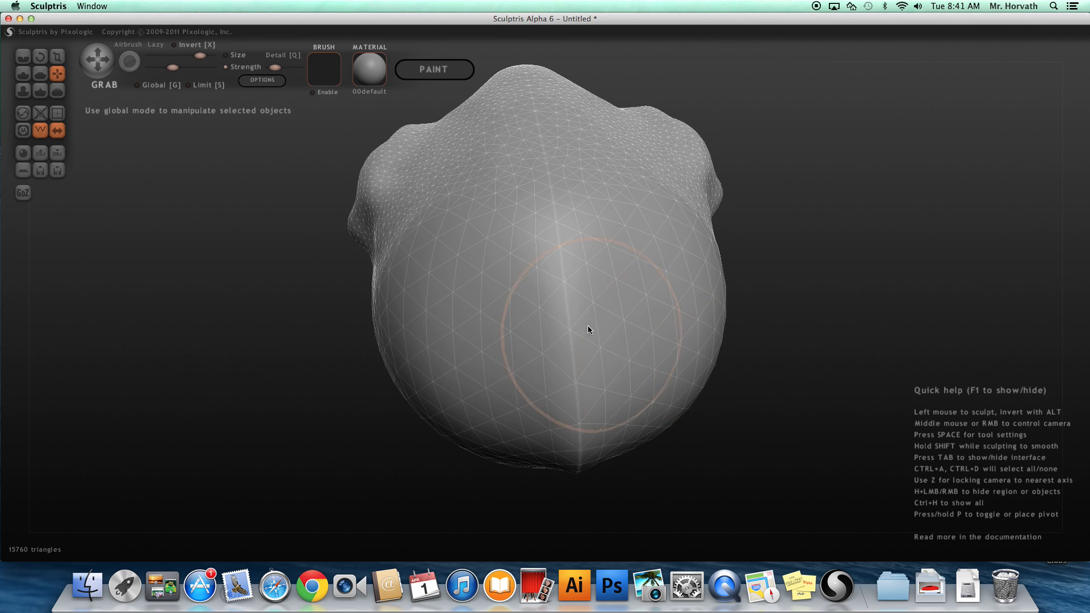
{"action": "left_click_drag", "start_coordinate": [896, 360], "coordinate": [731, 279]}
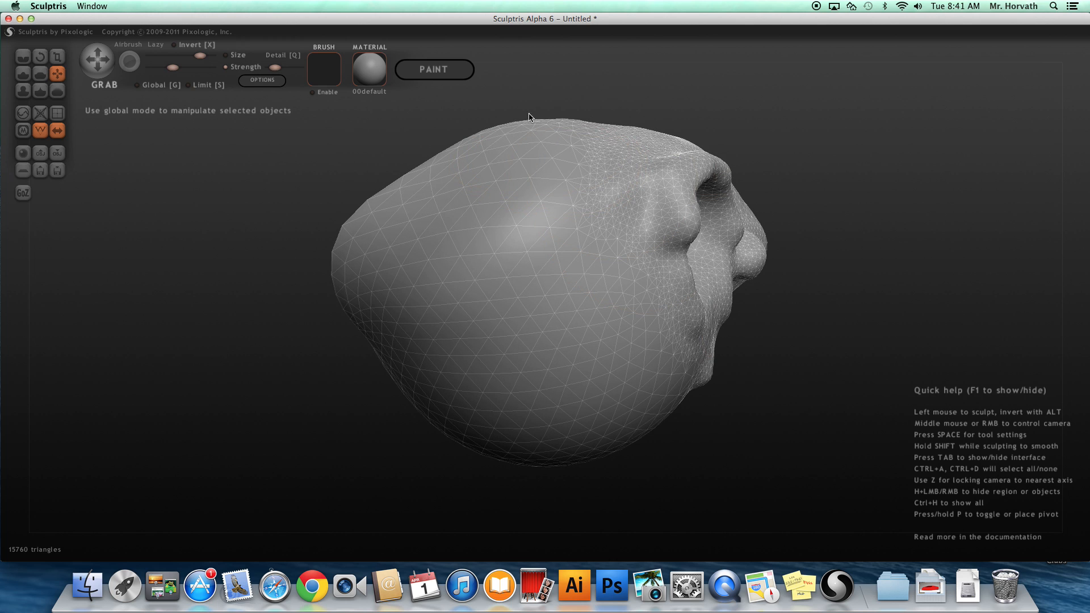
Grab the top and upper back of the head and pull them up into a fuller, rounder skull
{"action": "left_click_drag", "start_coordinate": [509, 133], "coordinate": [497, 67]}
{"action": "left_click_drag", "start_coordinate": [421, 187], "coordinate": [377, 142]}
{"action": "left_click_drag", "start_coordinate": [787, 189], "coordinate": [803, 273]}
{"action": "left_click_drag", "start_coordinate": [568, 165], "coordinate": [561, 78]}
{"action": "left_click_drag", "start_coordinate": [382, 201], "coordinate": [463, 261]}
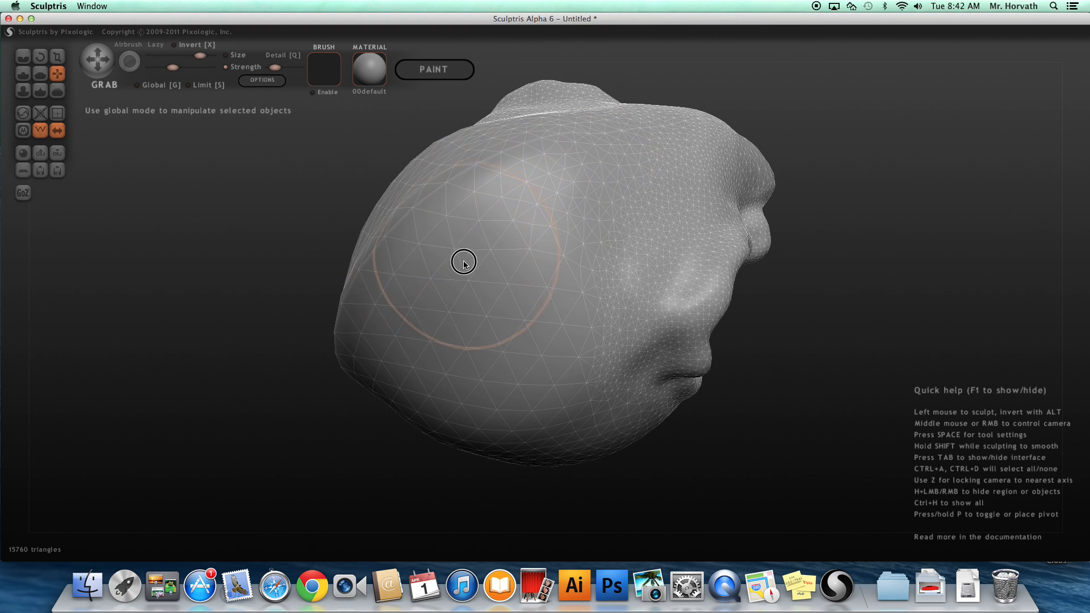
{"action": "mouse_move", "coordinate": [822, 370]}
{"action": "left_mouse_down"}
{"action": "mouse_move", "coordinate": [826, 254]}
{"action": "mouse_move", "coordinate": [765, 263]}
{"action": "left_mouse_up"}
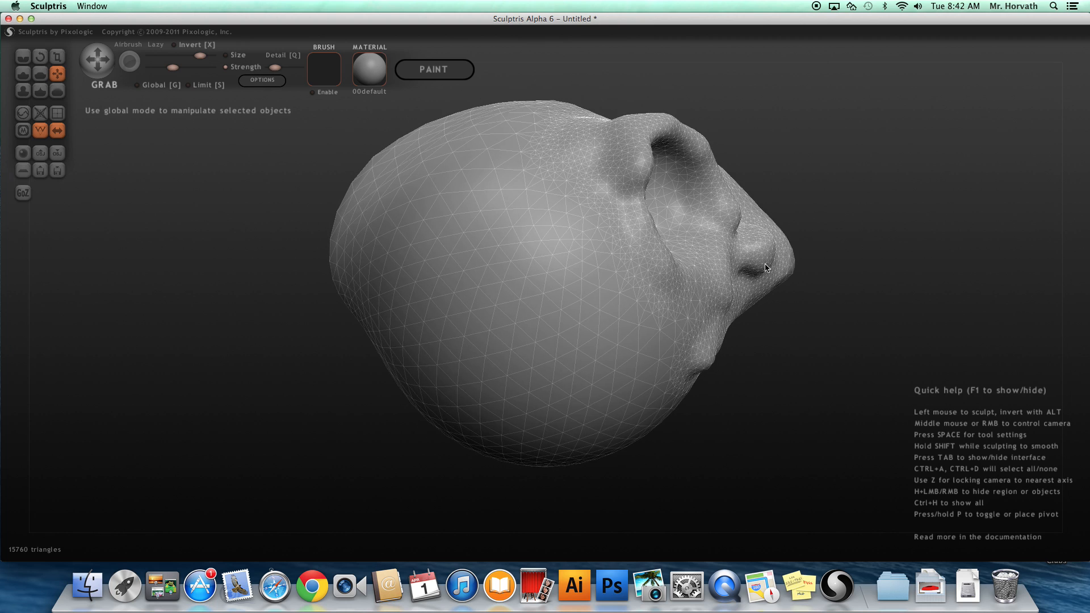
Raise the Grab strength and pull the lower back of the head downward to start a neck
{"action": "left_click_drag", "start_coordinate": [217, 386], "coordinate": [300, 350]}
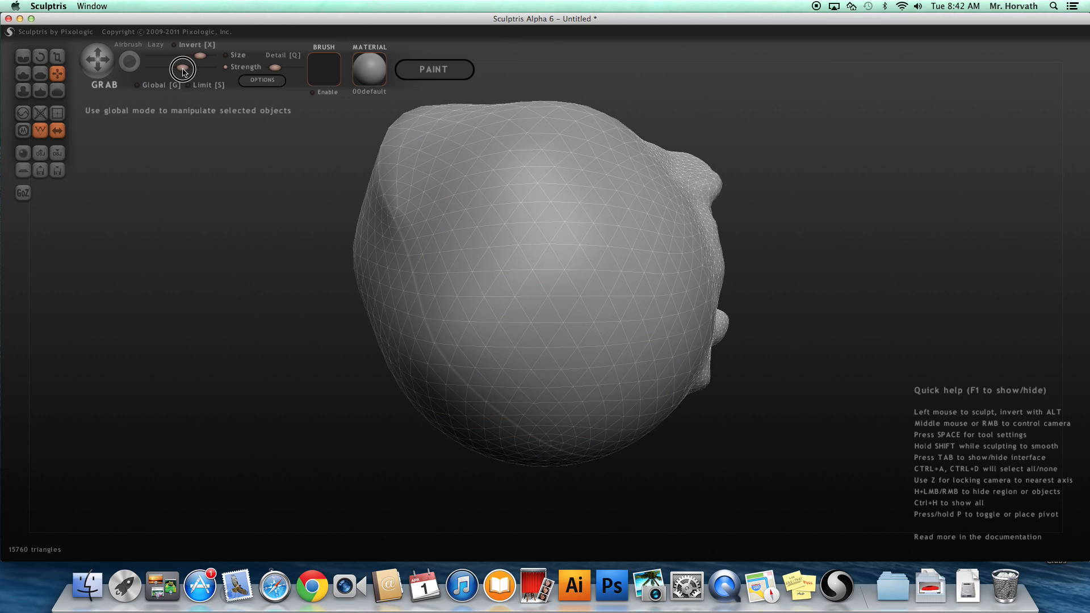
{"action": "left_click_drag", "start_coordinate": [439, 342], "coordinate": [365, 390]}
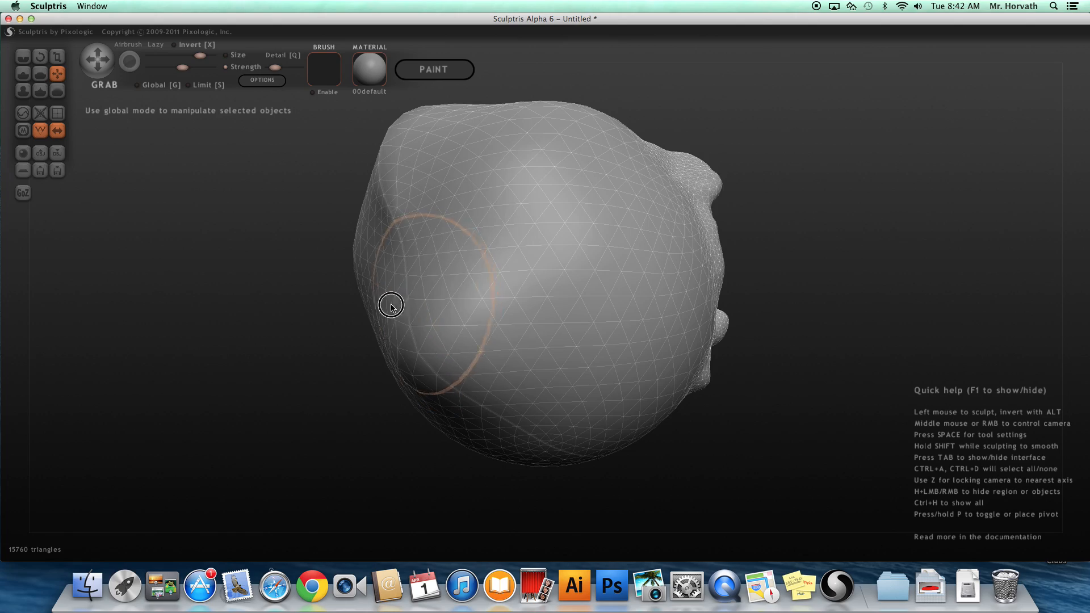
{"action": "left_click_drag", "start_coordinate": [385, 452], "coordinate": [517, 504]}
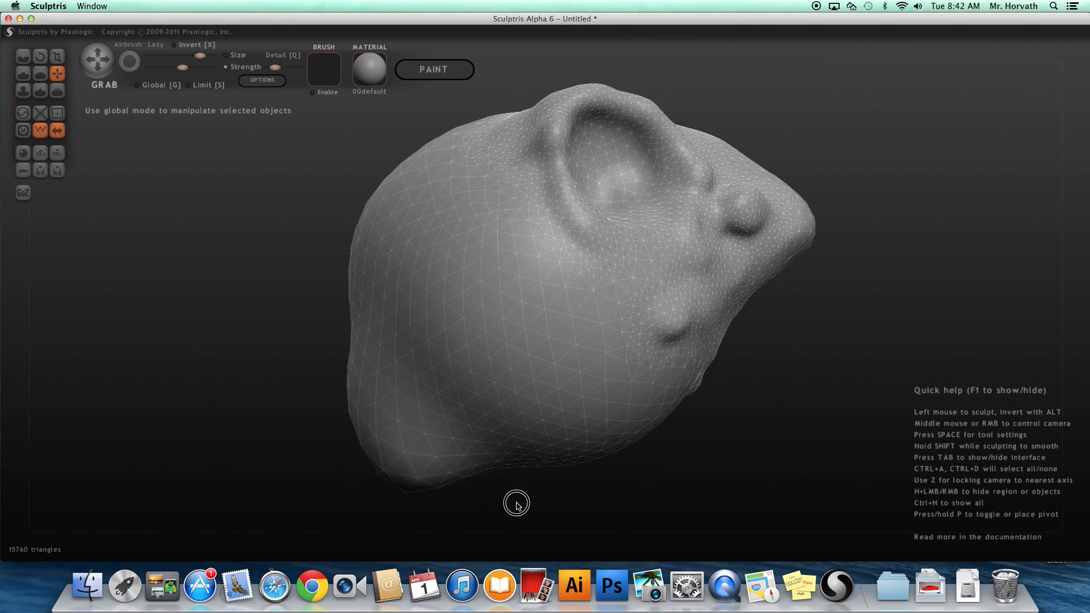
{"action": "left_click_drag", "start_coordinate": [449, 449], "coordinate": [406, 539]}
{"action": "mouse_move", "coordinate": [637, 486]}
{"action": "left_mouse_down"}
{"action": "mouse_move", "coordinate": [658, 457]}
{"action": "mouse_move", "coordinate": [638, 443]}
{"action": "left_mouse_up"}
Stretch the neck further down from the head, shrinking the Grab brush to lengthen its narrow tip
{"action": "scroll", "coordinate": [644, 436], "scroll_direction": "up", "scroll_amount": 5}
{"action": "left_click", "coordinate": [646, 436]}
{"action": "scroll", "coordinate": [645, 434], "scroll_direction": "down", "scroll_amount": 10}
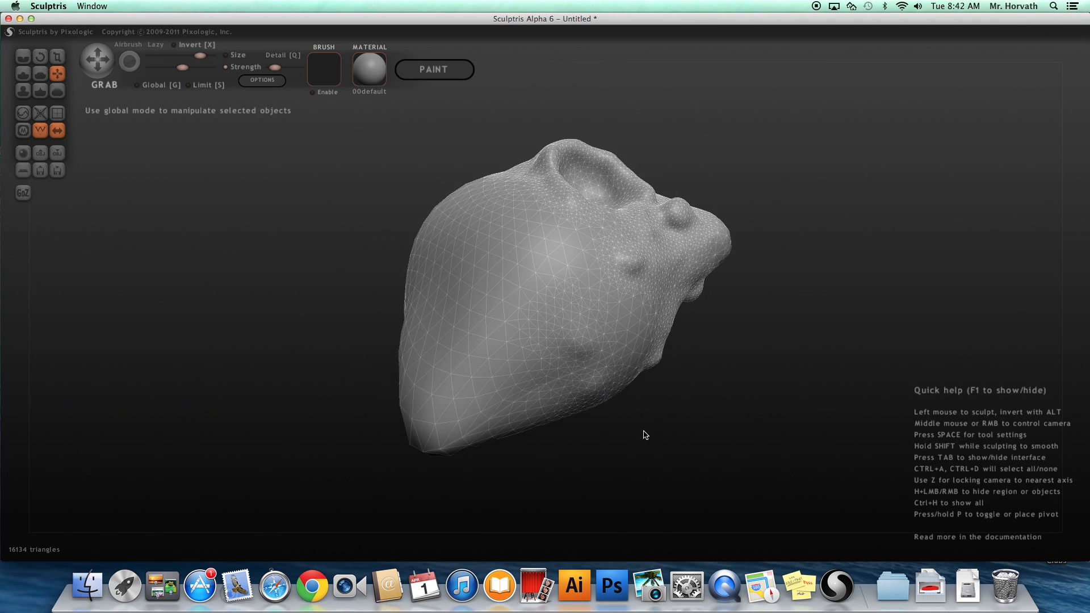
{"action": "scroll", "coordinate": [639, 430], "scroll_direction": "down", "scroll_amount": 5}
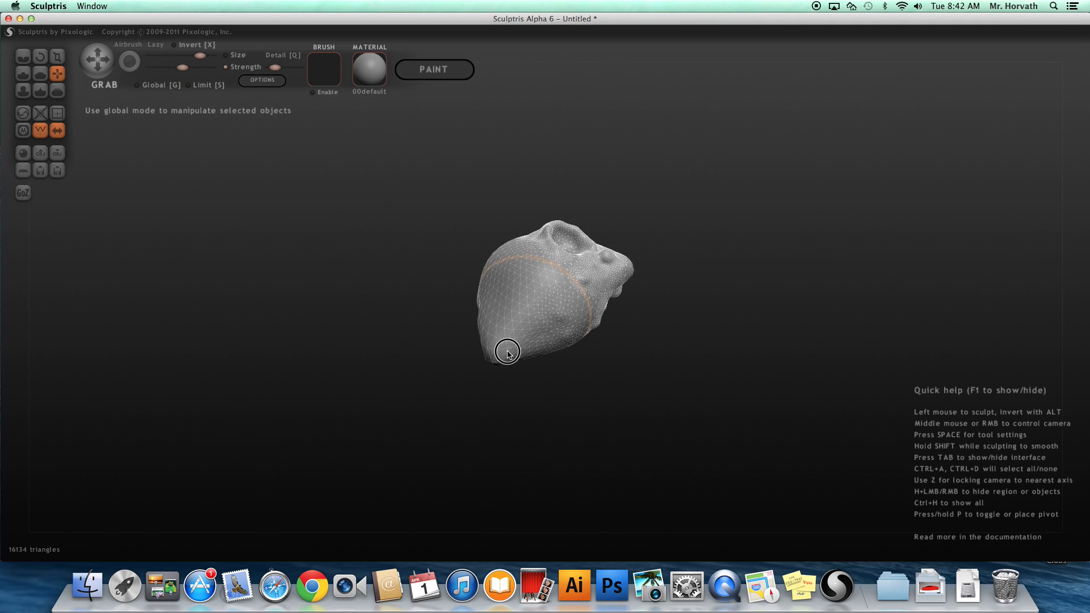
{"action": "mouse_move", "coordinate": [507, 352]}
{"action": "left_mouse_down"}
{"action": "mouse_move", "coordinate": [487, 397]}
{"action": "mouse_move", "coordinate": [503, 374]}
{"action": "left_mouse_up"}
{"action": "key", "text": "space"}
{"action": "left_click_drag", "start_coordinate": [503, 336], "coordinate": [499, 347]}
{"action": "left_click_drag", "start_coordinate": [482, 404], "coordinate": [478, 421]}
{"action": "left_click_drag", "start_coordinate": [547, 414], "coordinate": [713, 456]}
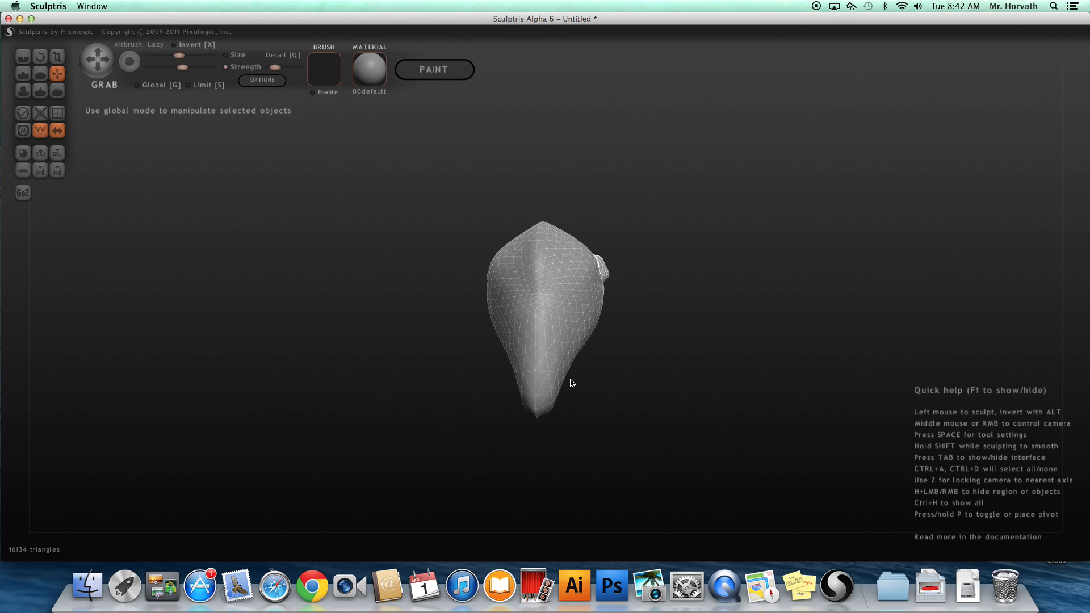
Pull the sides of the neck's lower end outward symmetrically to form a wider base
{"action": "mouse_move", "coordinate": [558, 368]}
{"action": "left_mouse_down"}
{"action": "mouse_move", "coordinate": [603, 385]}
{"action": "mouse_move", "coordinate": [612, 431]}
{"action": "left_mouse_up"}
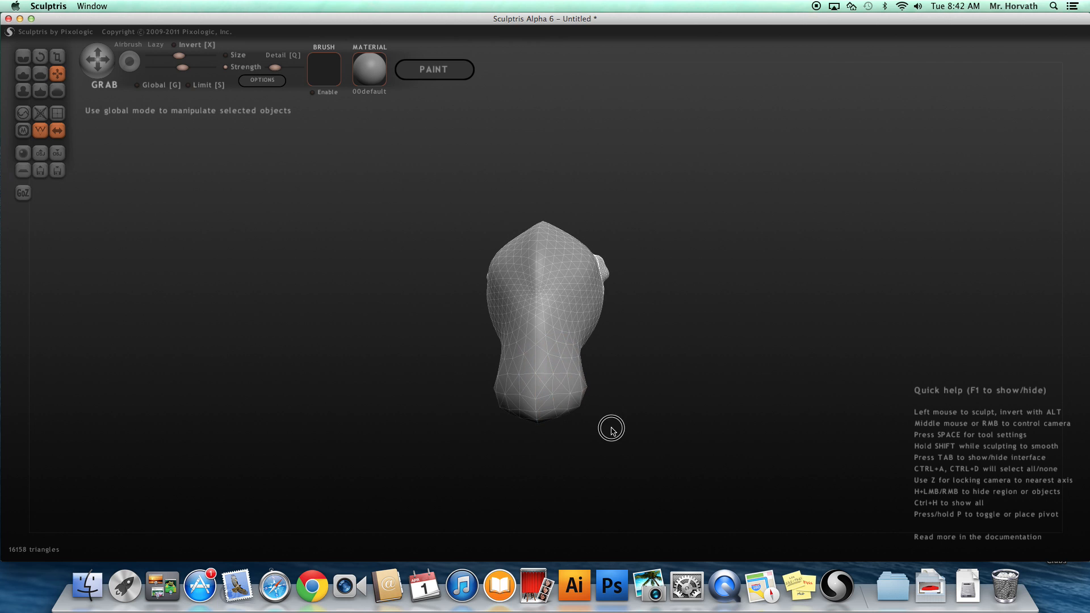
{"action": "left_click_drag", "start_coordinate": [569, 393], "coordinate": [588, 408]}
{"action": "mouse_move", "coordinate": [648, 412]}
{"action": "left_mouse_down"}
{"action": "mouse_move", "coordinate": [504, 412]}
{"action": "mouse_move", "coordinate": [530, 394]}
{"action": "mouse_move", "coordinate": [562, 425]}
{"action": "mouse_move", "coordinate": [509, 448]}
{"action": "left_mouse_up"}
{"action": "mouse_move", "coordinate": [604, 437]}
{"action": "left_mouse_down"}
{"action": "mouse_move", "coordinate": [513, 465]}
{"action": "mouse_move", "coordinate": [516, 414]}
{"action": "left_mouse_up"}
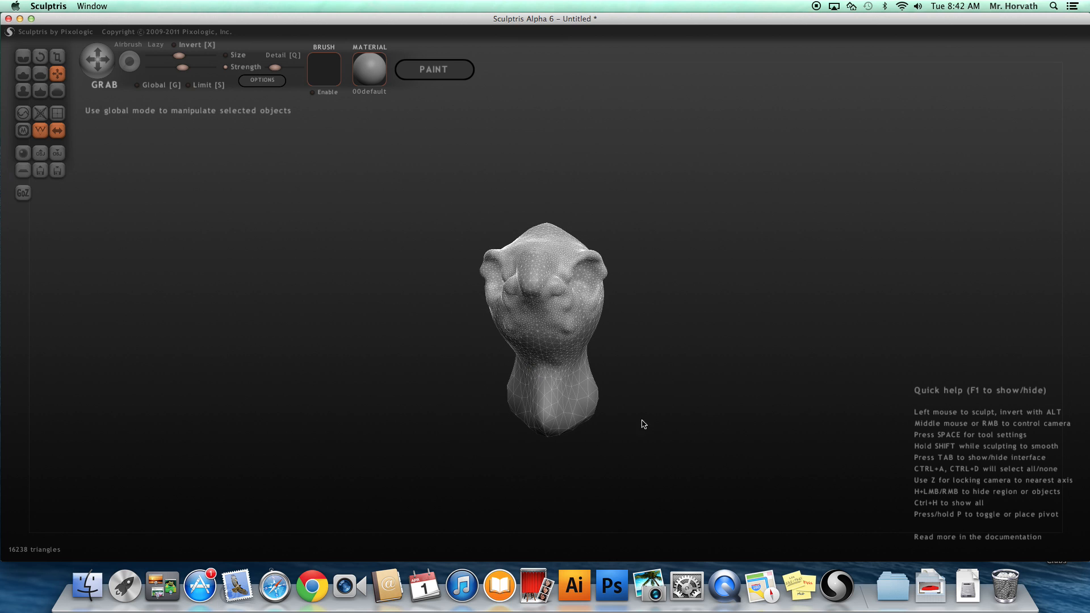
{"action": "left_click_drag", "start_coordinate": [663, 397], "coordinate": [601, 411]}
{"action": "right_click_drag", "start_coordinate": [601, 411], "coordinate": [585, 408]}
Extend the neck base downward and outward into shoulders, and pull the notch at its bottom centre down
{"action": "left_click_drag", "start_coordinate": [563, 412], "coordinate": [554, 446]}
{"action": "left_click_drag", "start_coordinate": [604, 399], "coordinate": [659, 421]}
{"action": "left_click_drag", "start_coordinate": [712, 345], "coordinate": [624, 361]}
{"action": "left_click_drag", "start_coordinate": [616, 418], "coordinate": [647, 443]}
{"action": "left_click_drag", "start_coordinate": [713, 389], "coordinate": [626, 388]}
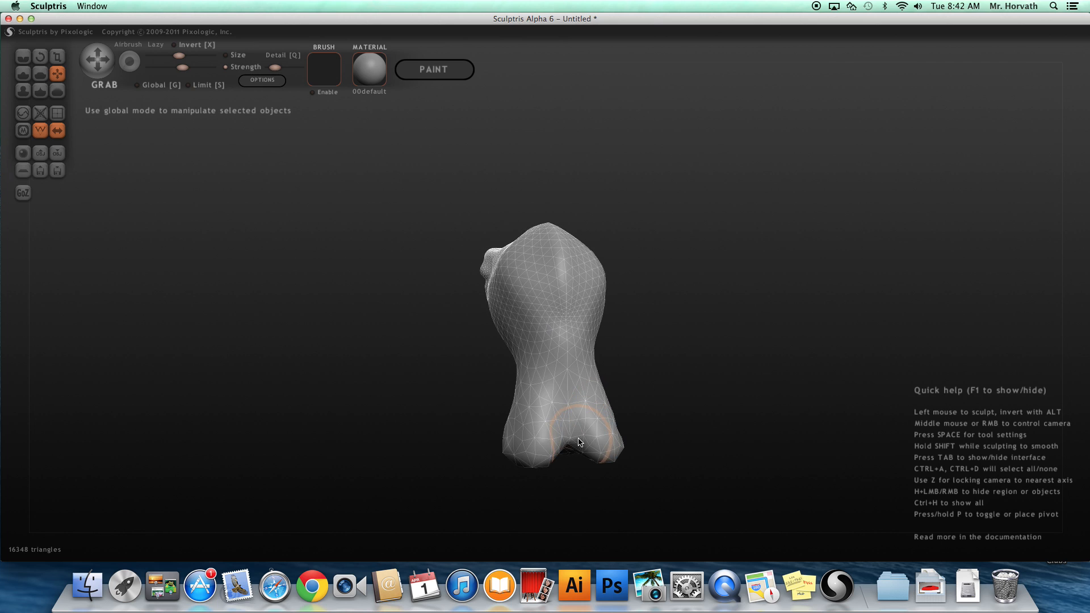
{"action": "left_click_drag", "start_coordinate": [579, 442], "coordinate": [571, 483]}
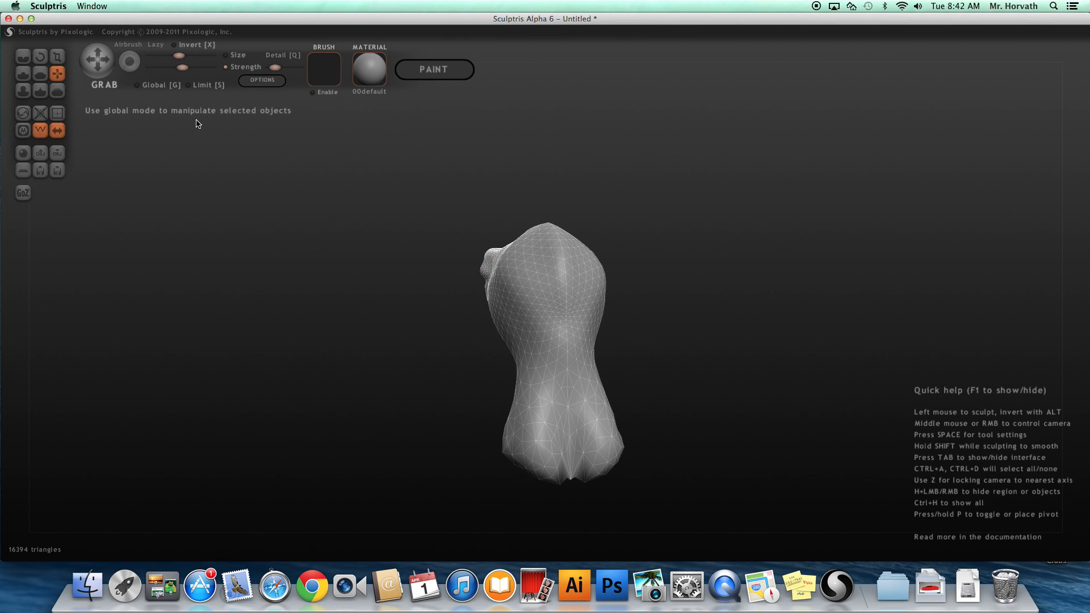
Switch to Smooth, shrink the brush and smooth the neck base all around its lower edge
{"action": "left_click", "coordinate": [57, 91]}
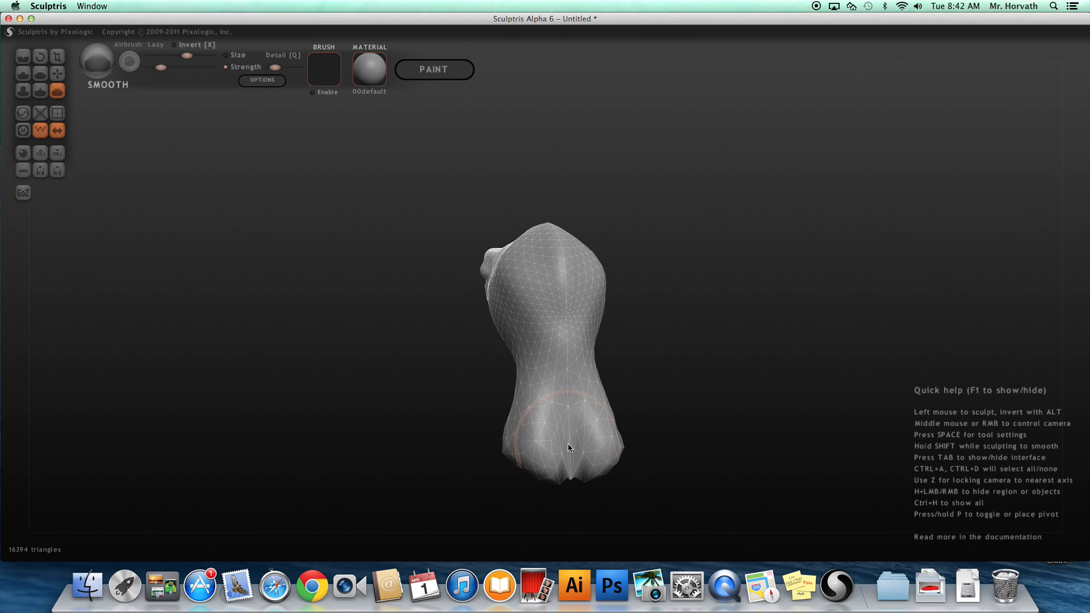
{"action": "key", "text": "space"}
{"action": "mouse_move", "coordinate": [573, 449]}
{"action": "left_mouse_down"}
{"action": "mouse_move", "coordinate": [580, 462]}
{"action": "mouse_move", "coordinate": [514, 444]}
{"action": "mouse_move", "coordinate": [550, 453]}
{"action": "left_mouse_up"}
{"action": "mouse_move", "coordinate": [449, 465]}
{"action": "left_mouse_down"}
{"action": "mouse_move", "coordinate": [524, 475]}
{"action": "mouse_move", "coordinate": [606, 453]}
{"action": "mouse_move", "coordinate": [657, 463]}
{"action": "mouse_move", "coordinate": [626, 414]}
{"action": "mouse_move", "coordinate": [638, 363]}
{"action": "left_mouse_up"}
{"action": "mouse_move", "coordinate": [734, 418]}
{"action": "left_mouse_down"}
{"action": "mouse_move", "coordinate": [653, 465]}
{"action": "mouse_move", "coordinate": [614, 431]}
{"action": "left_mouse_up"}
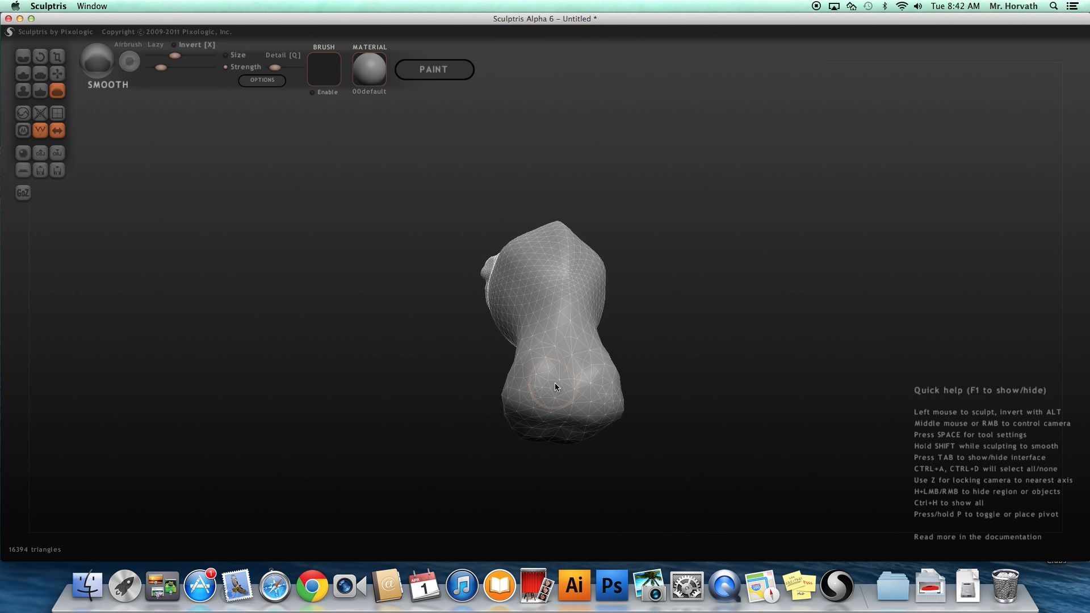
{"action": "mouse_move", "coordinate": [538, 382]}
{"action": "left_mouse_down"}
{"action": "mouse_move", "coordinate": [431, 475]}
{"action": "mouse_move", "coordinate": [564, 486]}
{"action": "mouse_move", "coordinate": [533, 426]}
{"action": "mouse_move", "coordinate": [417, 471]}
{"action": "mouse_move", "coordinate": [568, 475]}
{"action": "mouse_move", "coordinate": [660, 435]}
{"action": "mouse_move", "coordinate": [548, 443]}
{"action": "left_mouse_up"}
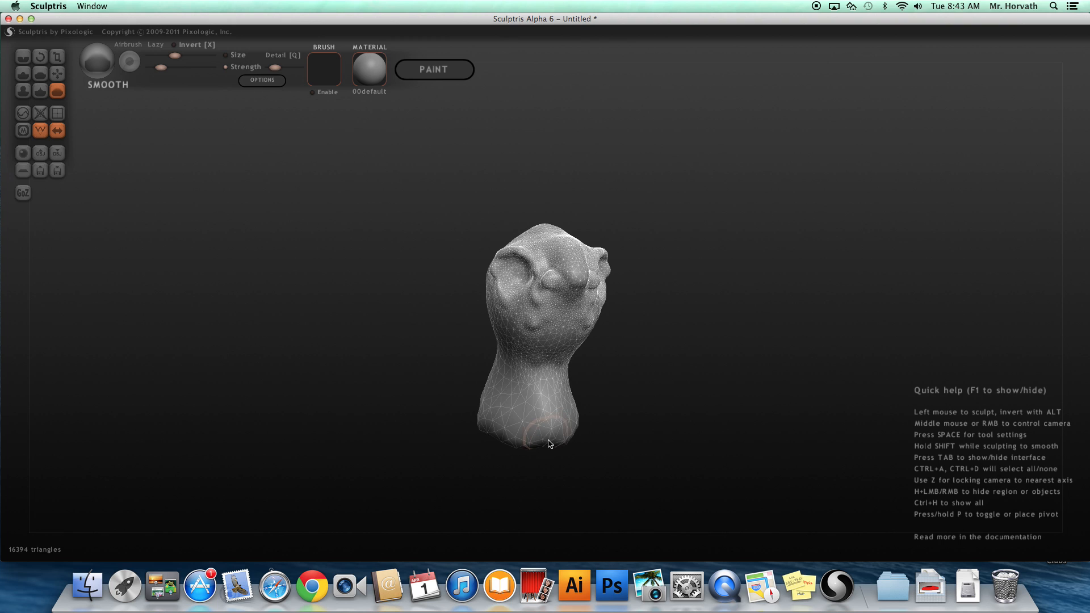
Snap the camera to the front view to examine the symmetrical head and neck
{"action": "key", "text": "z"}
{"action": "left_click_drag", "start_coordinate": [668, 485], "coordinate": [581, 500]}
{"action": "left_click_drag", "start_coordinate": [463, 475], "coordinate": [595, 481]}
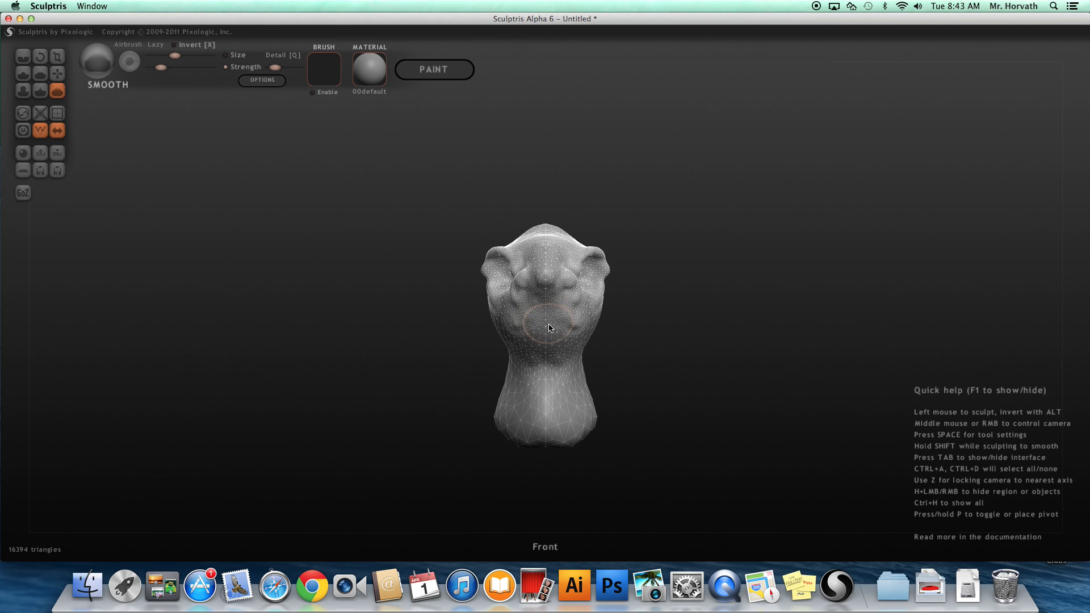
Switch to Grab and pull the cheek area below the snout back and up to shape a wide mouth and upper lip
{"action": "mouse_move", "coordinate": [754, 373]}
{"action": "left_mouse_down"}
{"action": "mouse_move", "coordinate": [689, 383]}
{"action": "mouse_move", "coordinate": [769, 360]}
{"action": "mouse_move", "coordinate": [745, 362]}
{"action": "left_mouse_up"}
{"action": "scroll", "coordinate": [691, 382], "scroll_direction": "down", "scroll_amount": 3}
{"action": "scroll", "coordinate": [691, 382], "scroll_direction": "up", "scroll_amount": 10}
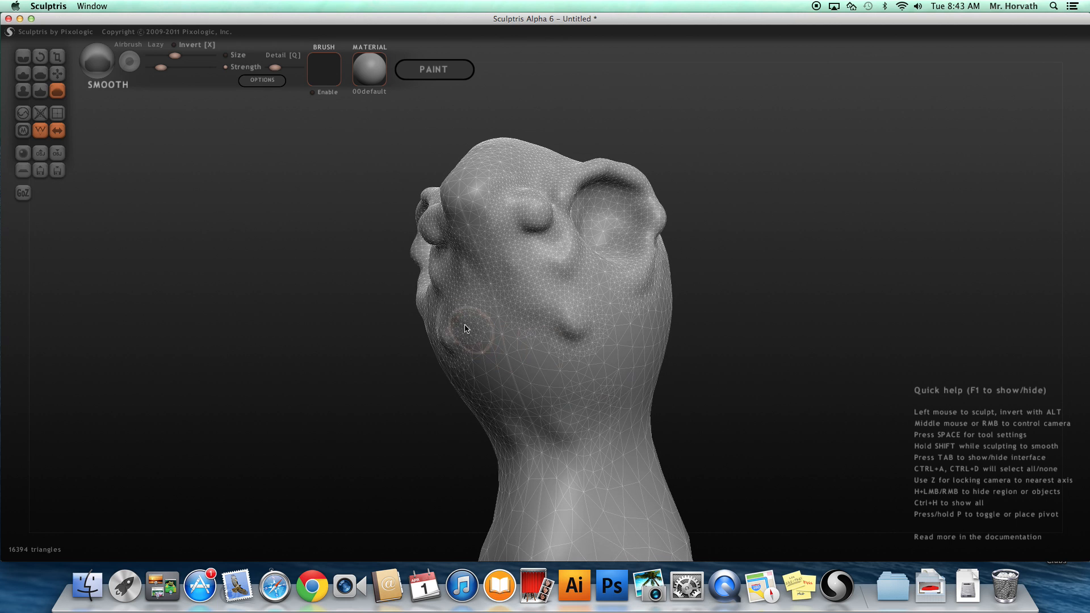
{"action": "left_click", "coordinate": [57, 74]}
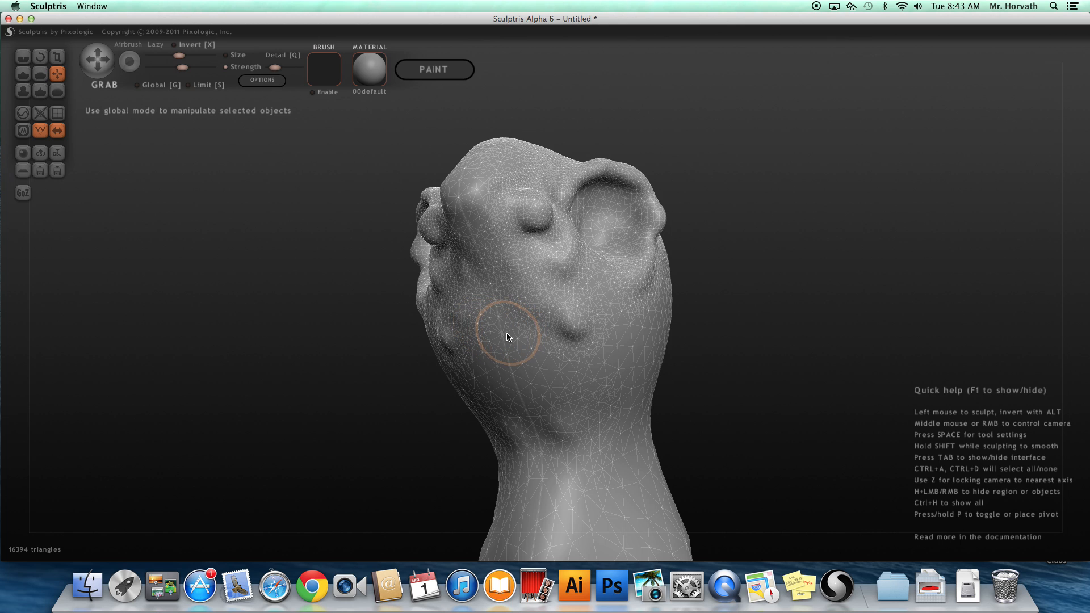
{"action": "left_click_drag", "start_coordinate": [507, 334], "coordinate": [537, 308]}
{"action": "mouse_move", "coordinate": [686, 379]}
{"action": "left_mouse_down"}
{"action": "mouse_move", "coordinate": [674, 392]}
{"action": "mouse_move", "coordinate": [613, 396]}
{"action": "left_mouse_up"}
{"action": "mouse_move", "coordinate": [499, 334]}
{"action": "left_mouse_down"}
{"action": "mouse_move", "coordinate": [521, 329]}
{"action": "mouse_move", "coordinate": [516, 345]}
{"action": "mouse_move", "coordinate": [554, 324]}
{"action": "left_mouse_up"}
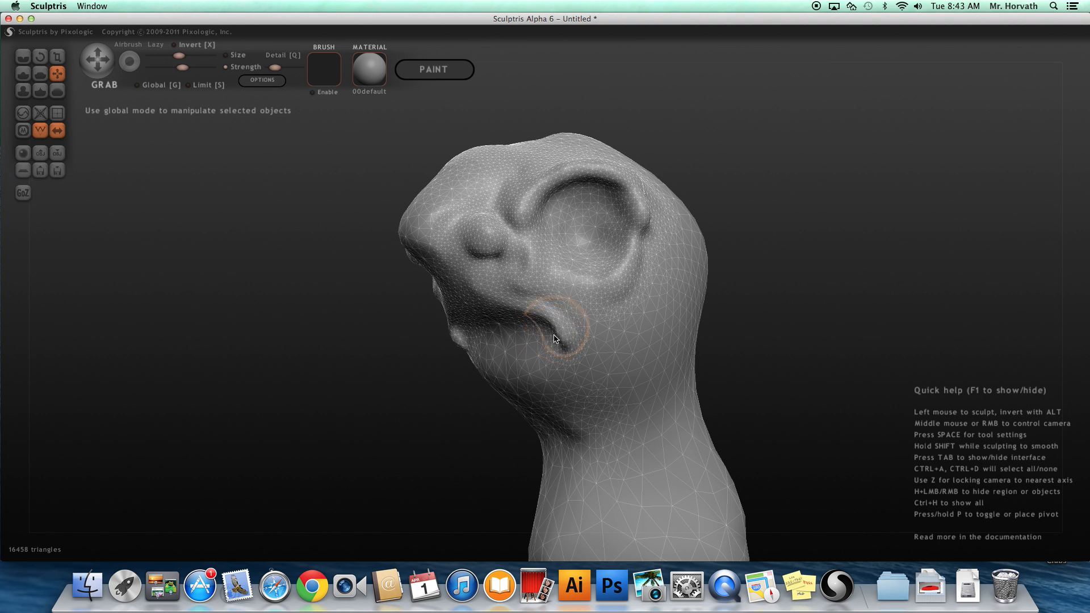
{"action": "left_click_drag", "start_coordinate": [340, 403], "coordinate": [482, 404]}
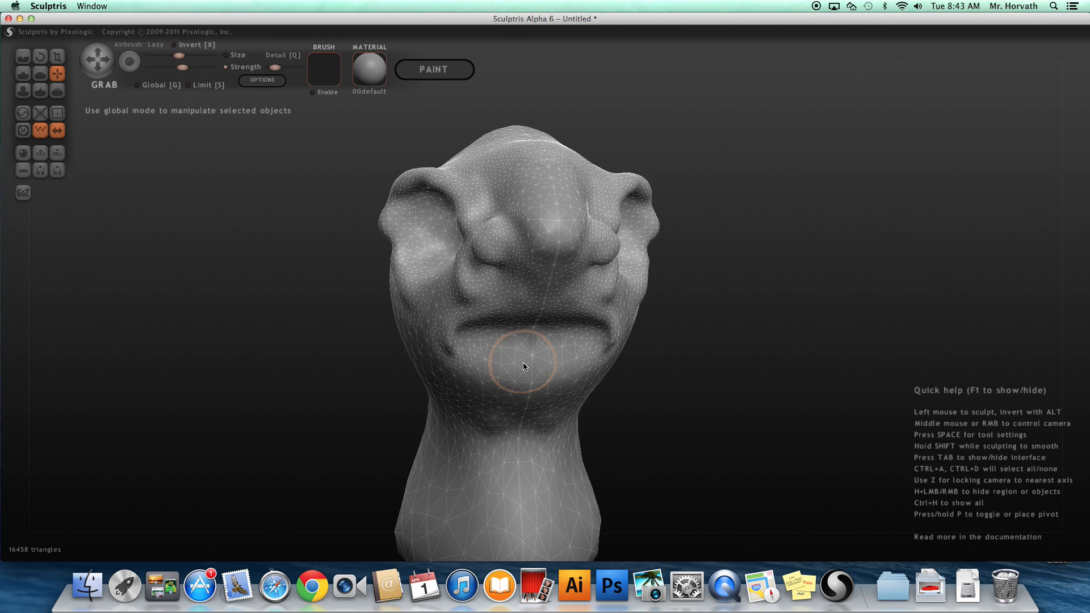
Switch to the Mask brush and mask the entire head and neck by inverting the empty mask
{"action": "left_click_drag", "start_coordinate": [377, 341], "coordinate": [256, 305]}
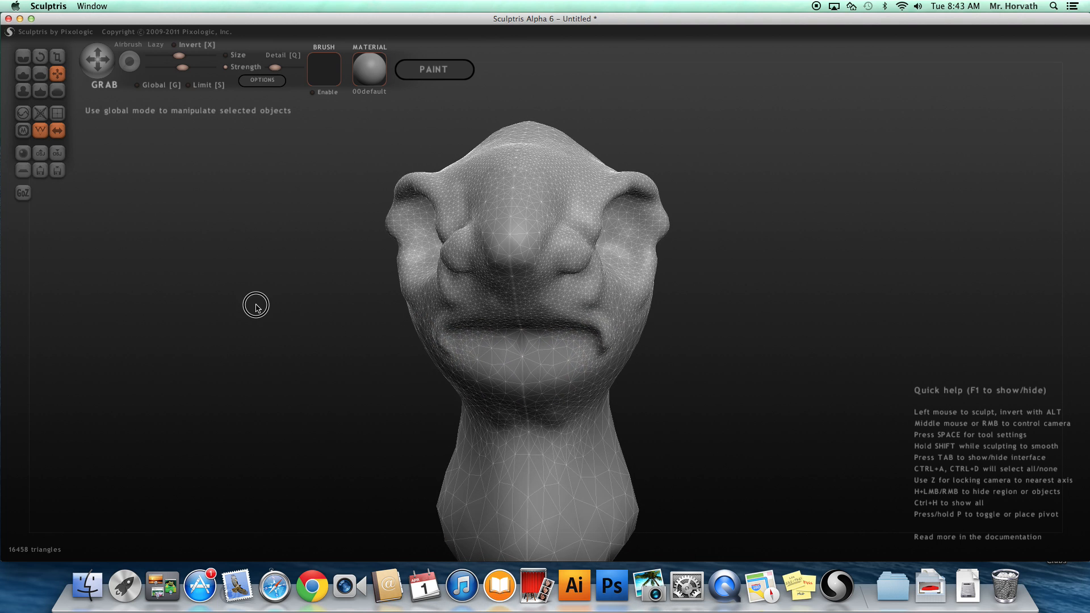
{"action": "left_click", "coordinate": [23, 130]}
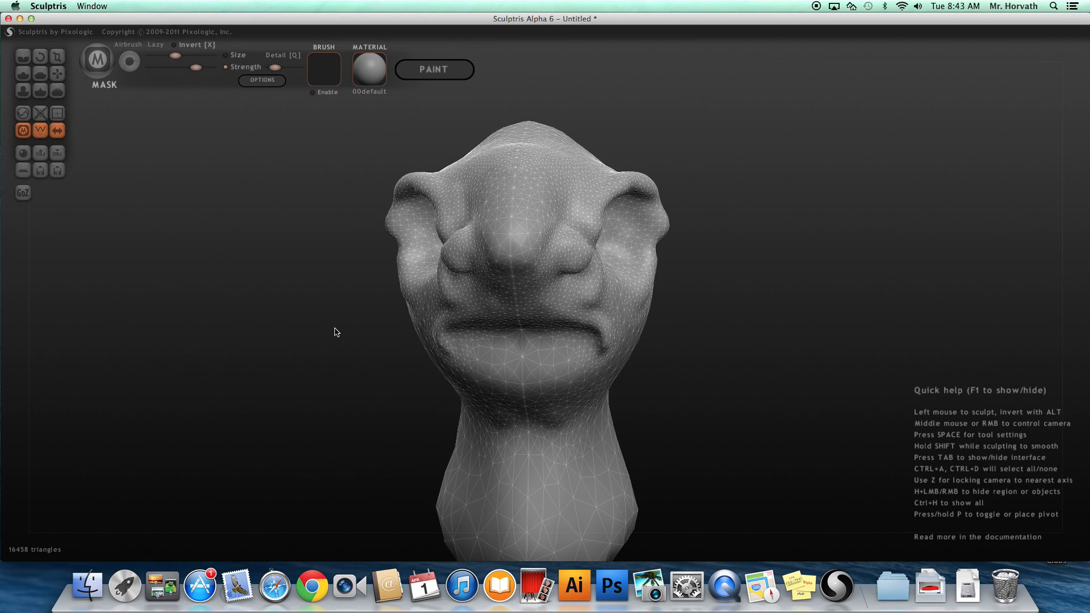
{"action": "left_click", "coordinate": [363, 356]}
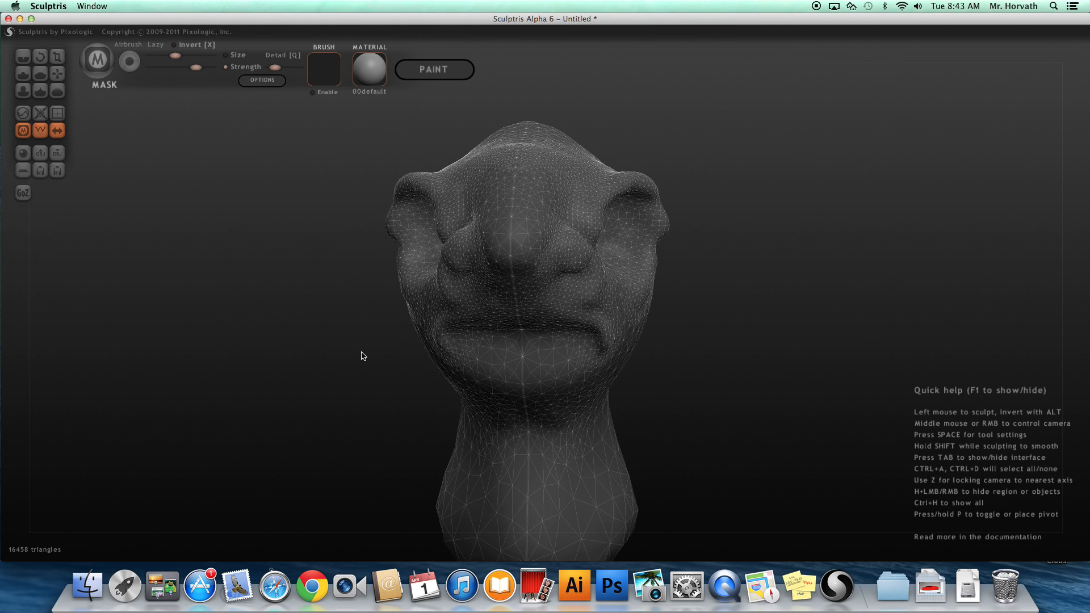
{"action": "left_click", "coordinate": [361, 293]}
{"action": "left_click", "coordinate": [360, 294]}
{"action": "left_click", "coordinate": [359, 295]}
{"action": "mouse_move", "coordinate": [353, 298]}
{"action": "left_mouse_down"}
{"action": "mouse_move", "coordinate": [239, 306]}
{"action": "mouse_move", "coordinate": [368, 314]}
{"action": "left_mouse_up"}
{"action": "left_click", "coordinate": [368, 314]}
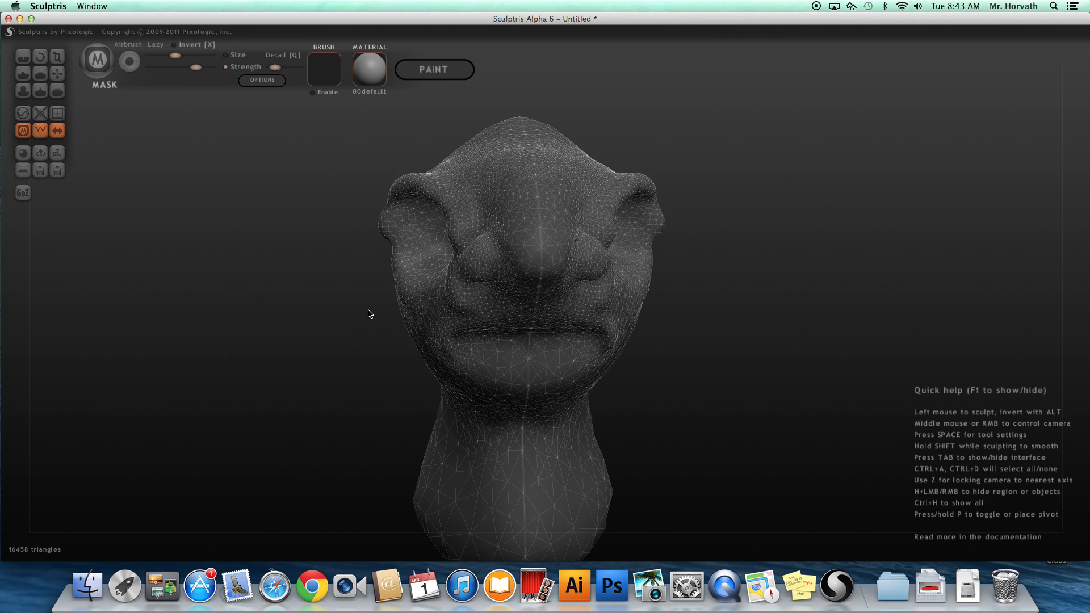
Unmask a wide oval mouth area just below the upper lip, using a smaller brush to refine its edges
{"action": "mouse_move", "coordinate": [486, 348]}
{"action": "left_mouse_down"}
{"action": "mouse_move", "coordinate": [555, 334]}
{"action": "mouse_move", "coordinate": [477, 338]}
{"action": "mouse_move", "coordinate": [533, 348]}
{"action": "left_mouse_up"}
{"action": "key", "text": "space"}
{"action": "left_click_drag", "start_coordinate": [543, 303], "coordinate": [545, 309]}
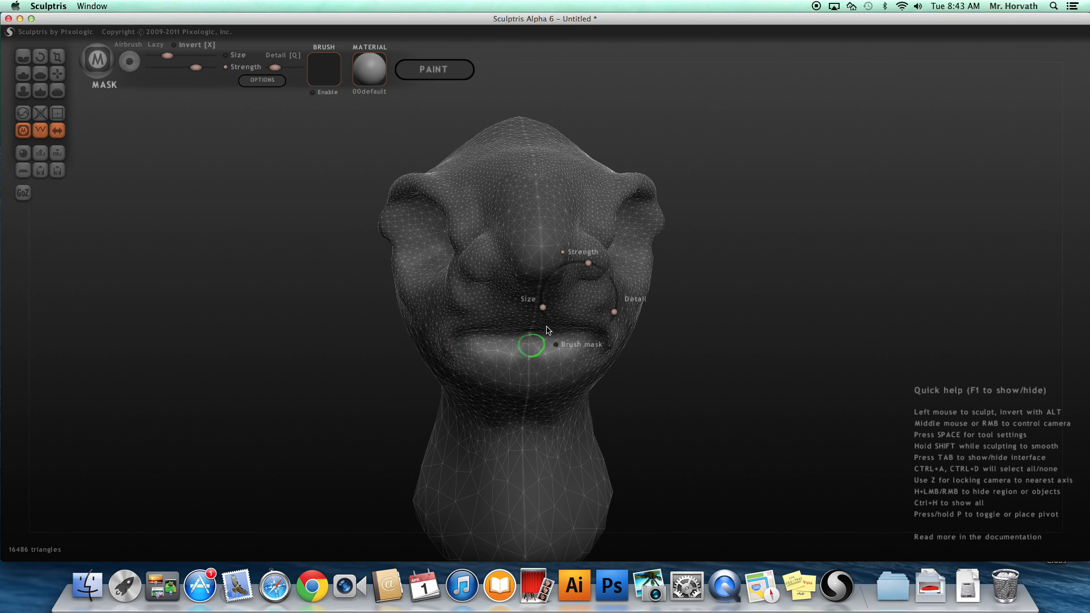
{"action": "mouse_move", "coordinate": [530, 353]}
{"action": "left_mouse_down"}
{"action": "mouse_move", "coordinate": [489, 350]}
{"action": "mouse_move", "coordinate": [545, 353]}
{"action": "mouse_move", "coordinate": [546, 343]}
{"action": "mouse_move", "coordinate": [492, 343]}
{"action": "left_mouse_up"}
{"action": "mouse_move", "coordinate": [679, 402]}
{"action": "left_mouse_down"}
{"action": "mouse_move", "coordinate": [650, 384]}
{"action": "mouse_move", "coordinate": [640, 358]}
{"action": "mouse_move", "coordinate": [655, 339]}
{"action": "mouse_move", "coordinate": [663, 366]}
{"action": "left_mouse_up"}
{"action": "mouse_move", "coordinate": [560, 324]}
{"action": "left_mouse_down"}
{"action": "mouse_move", "coordinate": [468, 324]}
{"action": "mouse_move", "coordinate": [577, 340]}
{"action": "left_mouse_up"}
{"action": "left_click_drag", "start_coordinate": [689, 349], "coordinate": [654, 362]}
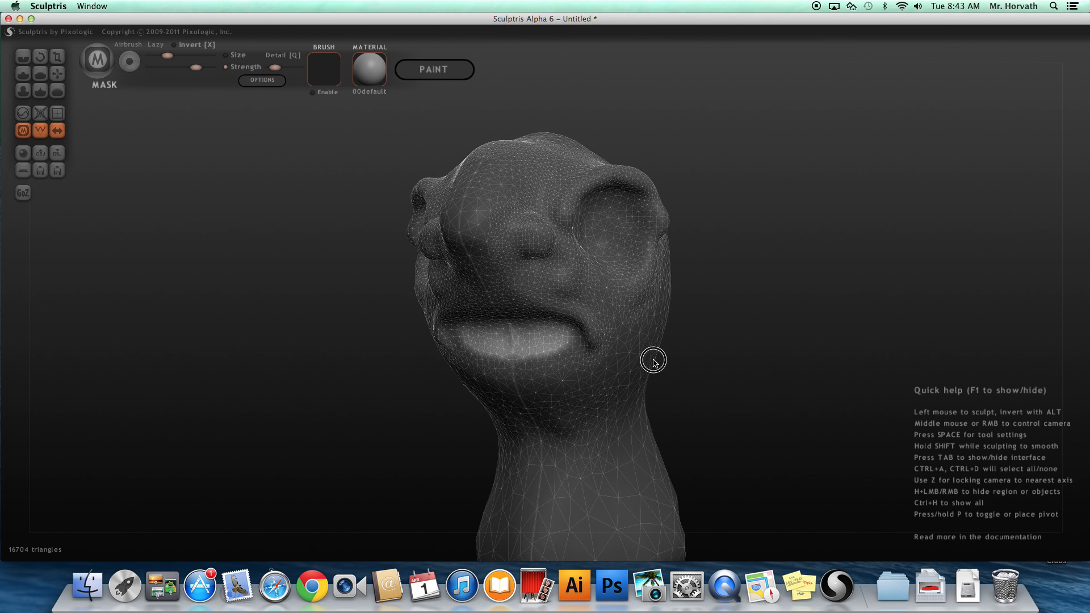
Switch to Grab, push the unmasked oval back into the head to hollow out the mouth, and lower the brush strength
{"action": "left_click", "coordinate": [57, 74]}
{"action": "left_click_drag", "start_coordinate": [514, 333], "coordinate": [550, 307]}
{"action": "mouse_move", "coordinate": [642, 346]}
{"action": "left_mouse_down"}
{"action": "mouse_move", "coordinate": [662, 380]}
{"action": "mouse_move", "coordinate": [597, 379]}
{"action": "left_mouse_up"}
{"action": "mouse_move", "coordinate": [523, 339]}
{"action": "left_mouse_down"}
{"action": "mouse_move", "coordinate": [574, 343]}
{"action": "mouse_move", "coordinate": [553, 343]}
{"action": "mouse_move", "coordinate": [577, 334]}
{"action": "left_mouse_up"}
{"action": "left_click_drag", "start_coordinate": [343, 375], "coordinate": [451, 388]}
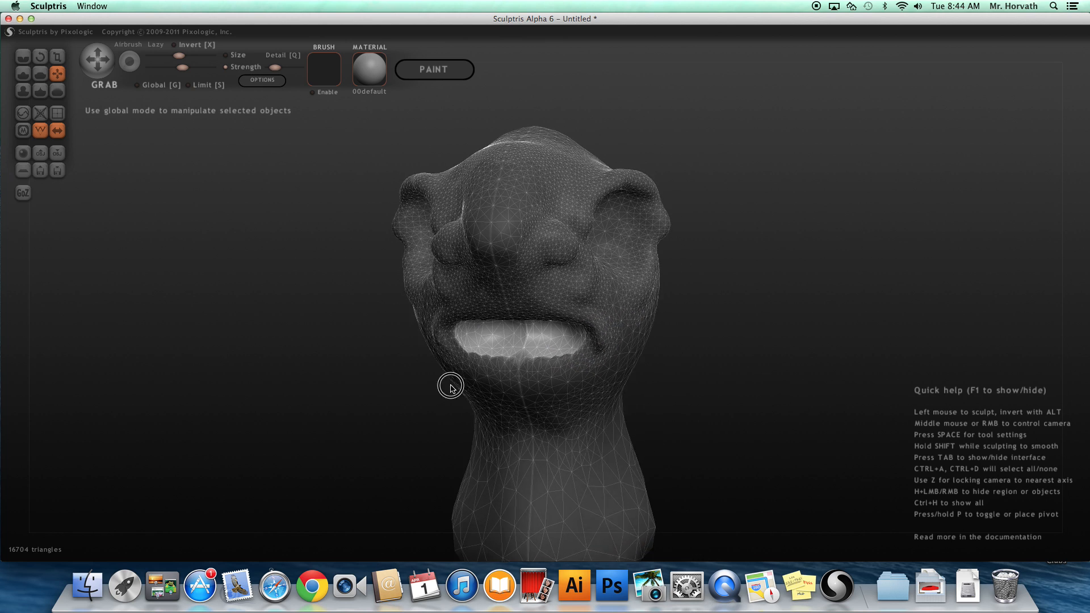
{"action": "key", "text": "z"}
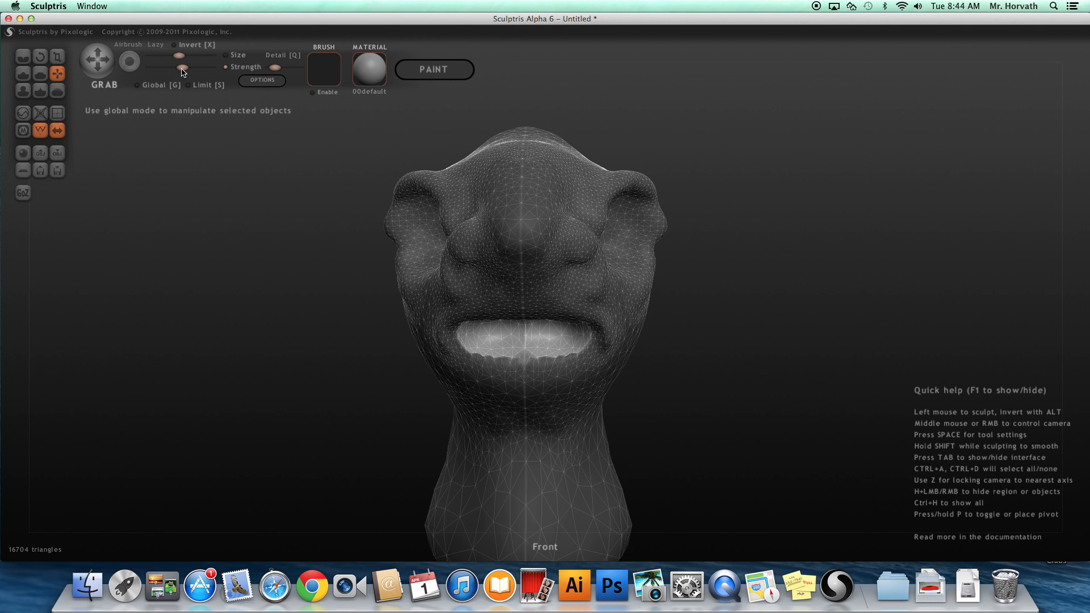
{"action": "mouse_move", "coordinate": [696, 400]}
{"action": "left_mouse_down"}
{"action": "mouse_move", "coordinate": [579, 366]}
{"action": "mouse_move", "coordinate": [582, 350]}
{"action": "mouse_move", "coordinate": [536, 350]}
{"action": "mouse_move", "coordinate": [545, 350]}
{"action": "left_mouse_up"}
{"action": "left_click_drag", "start_coordinate": [349, 377], "coordinate": [398, 335]}
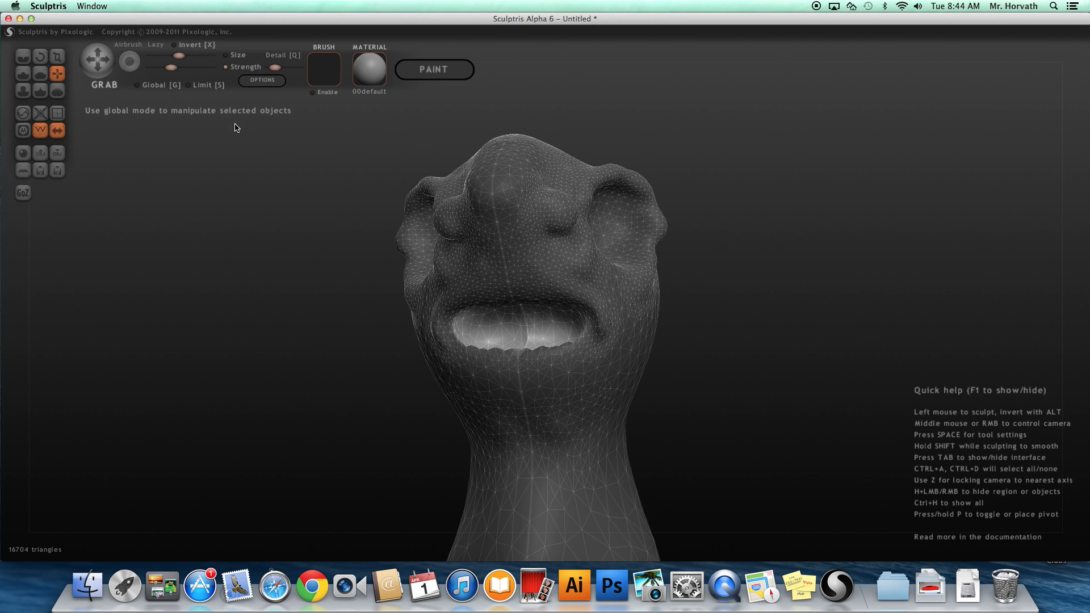
Switch to Smooth and even out the unmasked surface inside the mouth hollow
{"action": "left_click", "coordinate": [57, 91]}
{"action": "mouse_move", "coordinate": [523, 333]}
{"action": "left_mouse_down"}
{"action": "mouse_move", "coordinate": [482, 326]}
{"action": "mouse_move", "coordinate": [551, 326]}
{"action": "mouse_move", "coordinate": [463, 333]}
{"action": "mouse_move", "coordinate": [511, 342]}
{"action": "mouse_move", "coordinate": [553, 332]}
{"action": "left_mouse_up"}
{"action": "left_click_drag", "start_coordinate": [749, 367], "coordinate": [702, 395]}
{"action": "mouse_move", "coordinate": [491, 353]}
{"action": "left_mouse_down"}
{"action": "mouse_move", "coordinate": [569, 364]}
{"action": "mouse_move", "coordinate": [486, 363]}
{"action": "mouse_move", "coordinate": [462, 349]}
{"action": "left_mouse_up"}
{"action": "mouse_move", "coordinate": [705, 377]}
{"action": "left_mouse_down"}
{"action": "mouse_move", "coordinate": [627, 386]}
{"action": "mouse_move", "coordinate": [584, 351]}
{"action": "mouse_move", "coordinate": [684, 368]}
{"action": "left_mouse_up"}
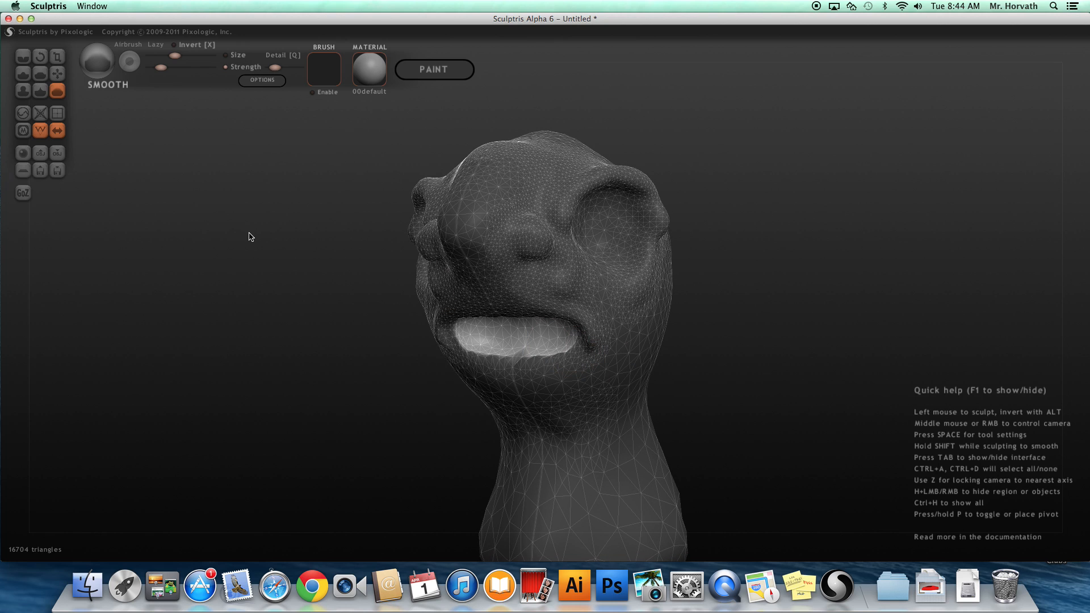
Invert the mask back and forth, ending with the head unmasked instead of the mouth hollow
{"action": "left_click", "coordinate": [312, 307], "text": "ctrl"}
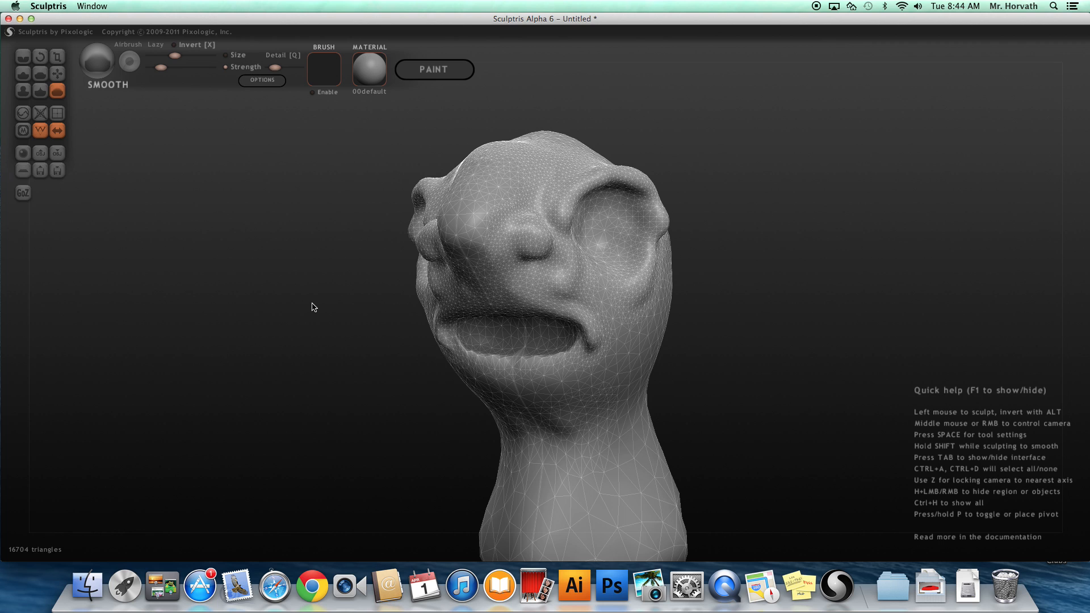
{"action": "mouse_move", "coordinate": [305, 300]}
{"action": "left_mouse_down"}
{"action": "mouse_move", "coordinate": [282, 323]}
{"action": "mouse_move", "coordinate": [331, 321]}
{"action": "mouse_move", "coordinate": [290, 357]}
{"action": "left_mouse_up"}
{"action": "left_click", "coordinate": [267, 353], "text": "ctrl"}
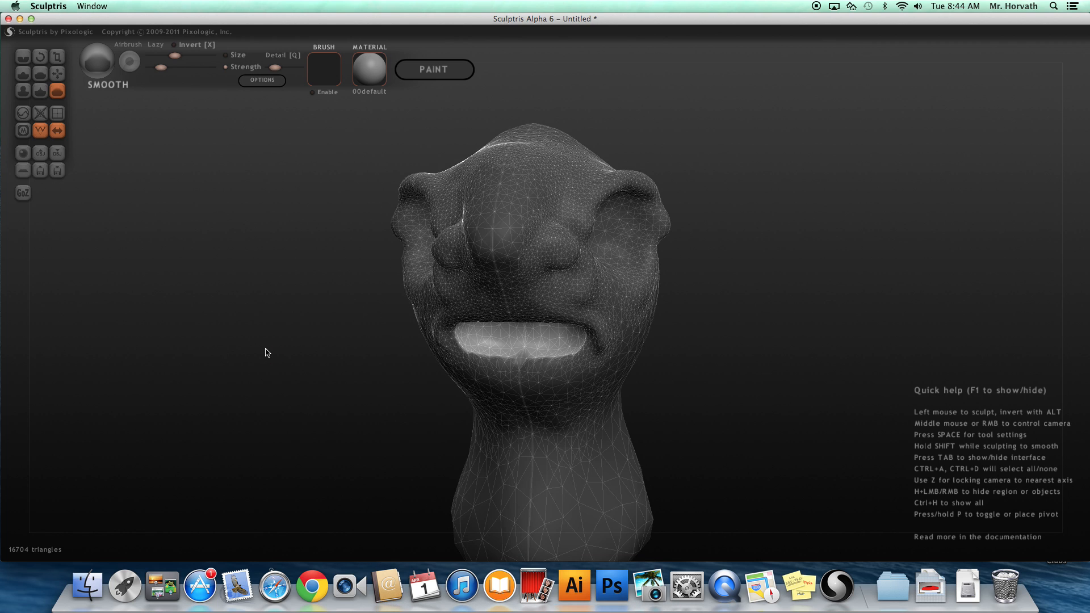
{"action": "left_click", "coordinate": [267, 353], "text": "ctrl"}
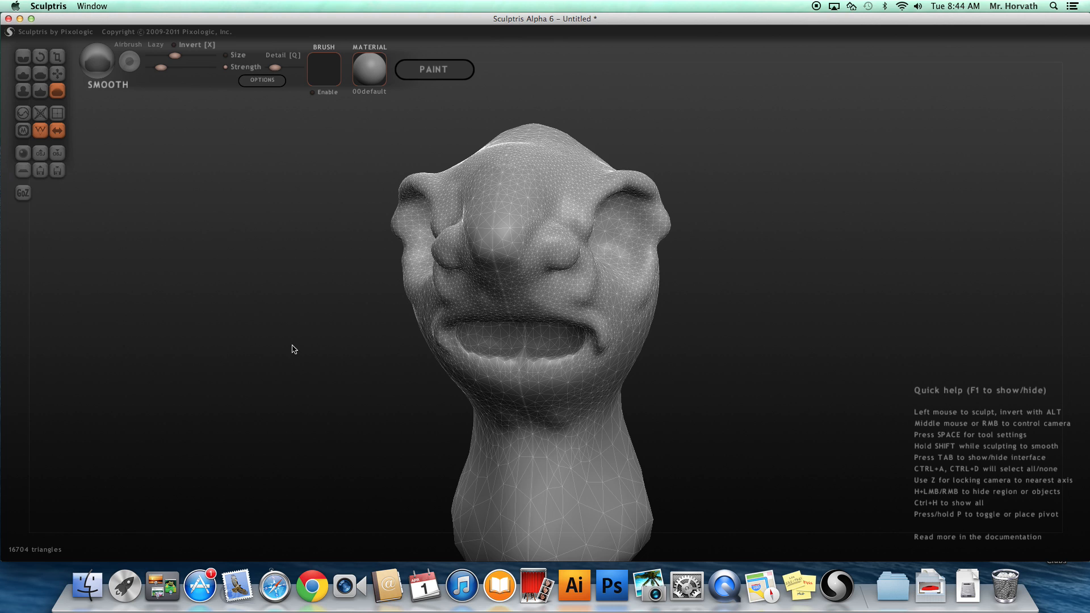
{"action": "left_click", "coordinate": [524, 344]}
Switch to Grab and pull the rim below the mouth hollow forward and down to form a protruding lower jaw and lip
{"action": "left_click_drag", "start_coordinate": [349, 329], "coordinate": [230, 307]}
{"action": "left_click", "coordinate": [57, 73]}
{"action": "left_click_drag", "start_coordinate": [505, 370], "coordinate": [451, 344]}
{"action": "mouse_move", "coordinate": [521, 366]}
{"action": "left_mouse_down"}
{"action": "mouse_move", "coordinate": [479, 343]}
{"action": "mouse_move", "coordinate": [534, 366]}
{"action": "mouse_move", "coordinate": [511, 340]}
{"action": "mouse_move", "coordinate": [496, 348]}
{"action": "left_mouse_up"}
{"action": "left_click_drag", "start_coordinate": [365, 402], "coordinate": [624, 406]}
{"action": "mouse_move", "coordinate": [535, 365]}
{"action": "left_mouse_down"}
{"action": "mouse_move", "coordinate": [519, 362]}
{"action": "mouse_move", "coordinate": [532, 369]}
{"action": "left_mouse_up"}
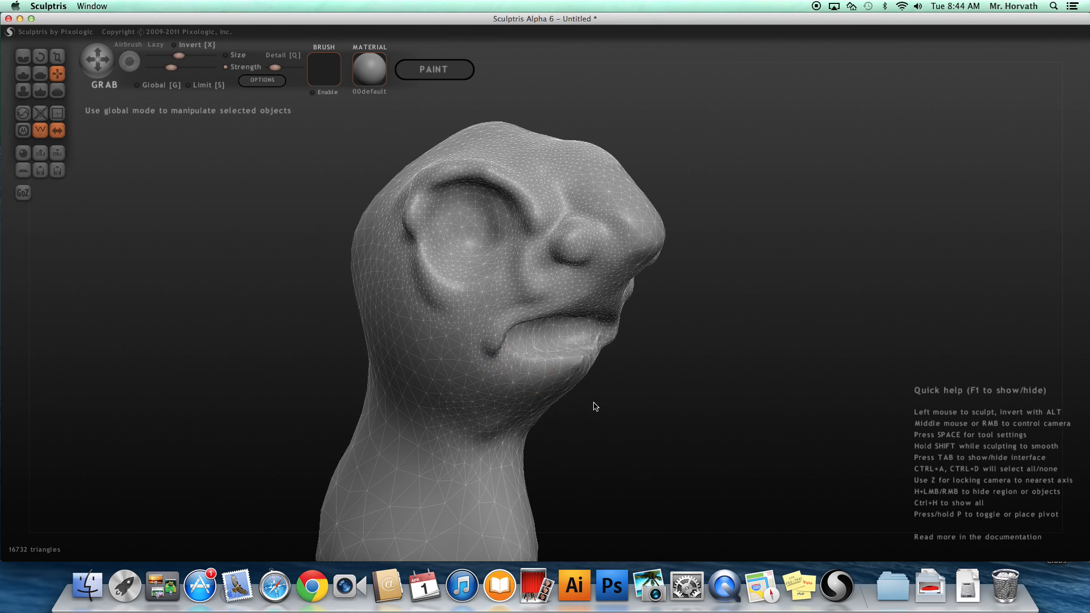
{"action": "left_click_drag", "start_coordinate": [594, 404], "coordinate": [628, 422]}
{"action": "mouse_move", "coordinate": [584, 379]}
{"action": "left_mouse_down"}
{"action": "mouse_move", "coordinate": [601, 369]}
{"action": "mouse_move", "coordinate": [570, 394]}
{"action": "mouse_move", "coordinate": [614, 455]}
{"action": "left_mouse_up"}
{"action": "mouse_move", "coordinate": [602, 384]}
{"action": "left_mouse_down"}
{"action": "mouse_move", "coordinate": [622, 392]}
{"action": "mouse_move", "coordinate": [606, 433]}
{"action": "mouse_move", "coordinate": [483, 425]}
{"action": "left_mouse_up"}
{"action": "left_click_drag", "start_coordinate": [562, 400], "coordinate": [544, 403]}
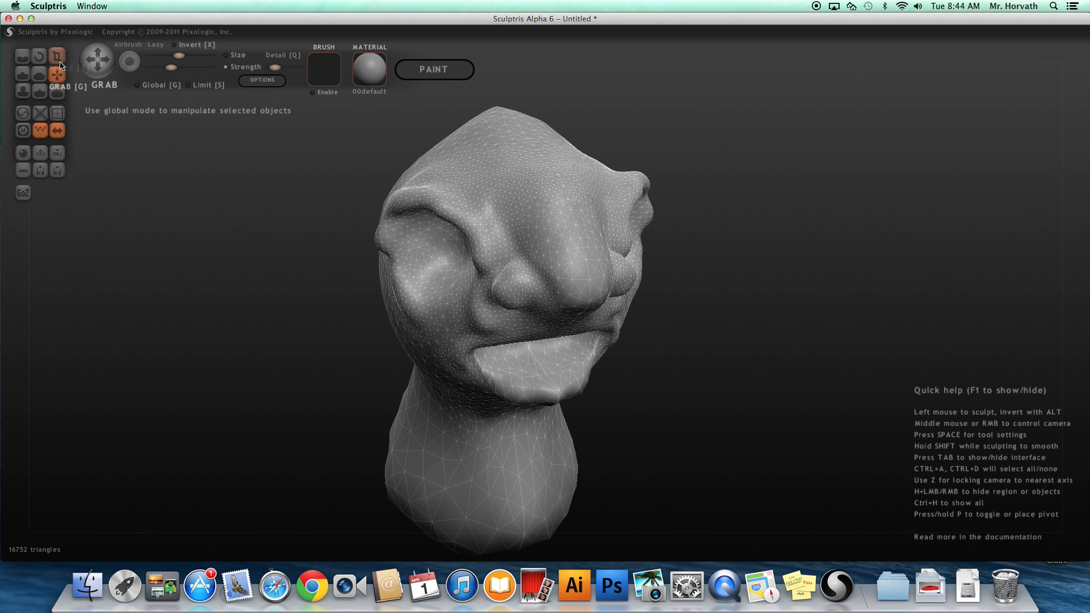
Switch to Smooth and soften the front edge of the lower lip
{"action": "left_click", "coordinate": [57, 91]}
{"action": "mouse_move", "coordinate": [548, 395]}
{"action": "left_mouse_down"}
{"action": "mouse_move", "coordinate": [571, 392]}
{"action": "mouse_move", "coordinate": [528, 394]}
{"action": "left_mouse_up"}
{"action": "left_click_drag", "start_coordinate": [649, 414], "coordinate": [760, 390]}
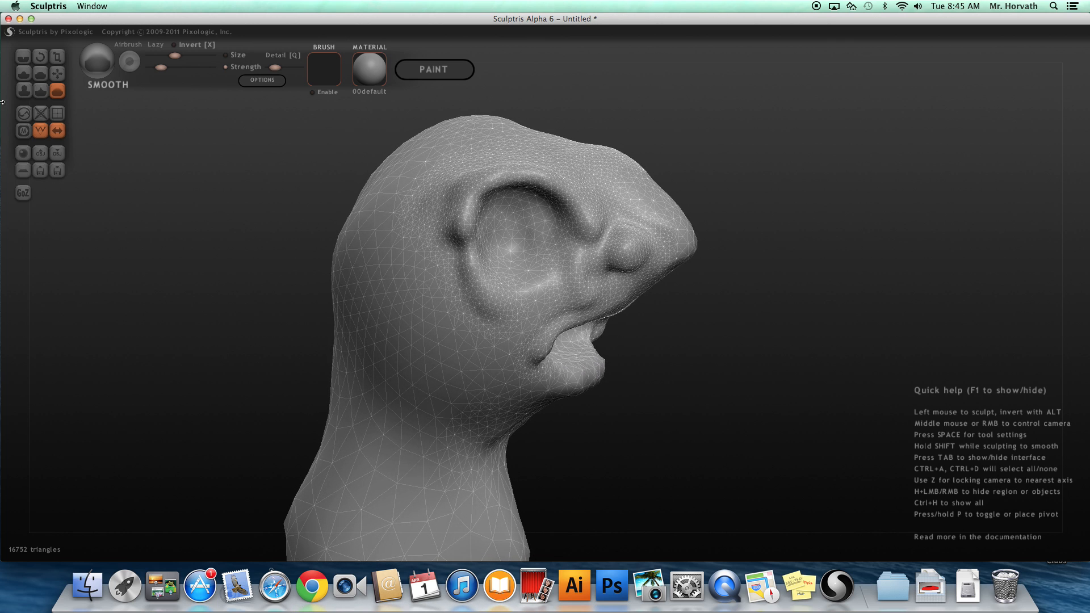
Switch to Draw and build up volume along the front of the lower lip
{"action": "left_click", "coordinate": [57, 73]}
{"action": "left_click", "coordinate": [23, 73]}
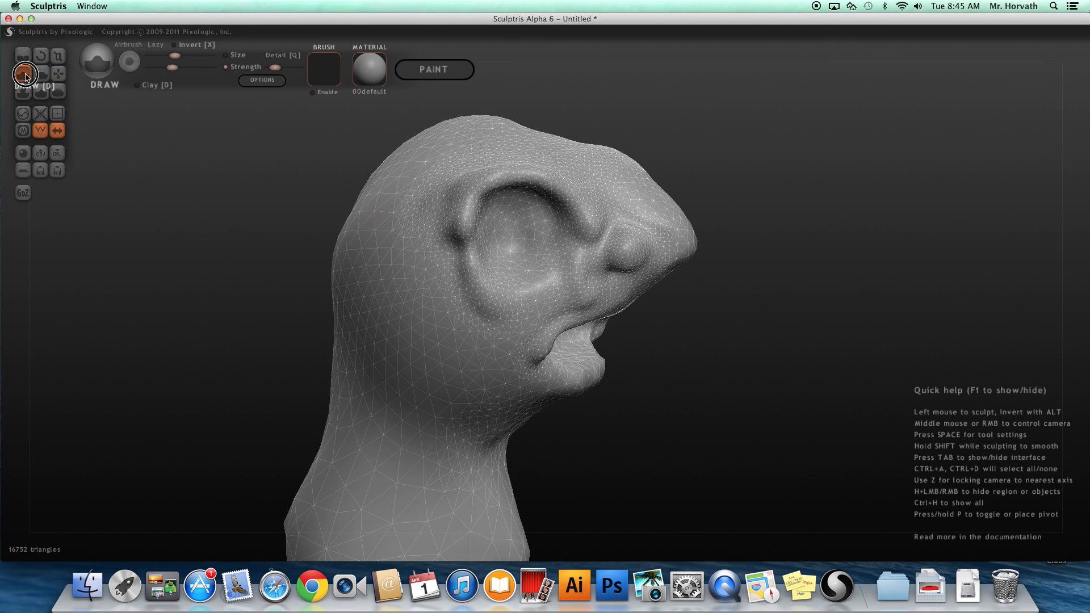
{"action": "middle_click_drag", "start_coordinate": [582, 386], "coordinate": [541, 399]}
{"action": "mouse_move", "coordinate": [527, 375]}
{"action": "left_mouse_down"}
{"action": "mouse_move", "coordinate": [570, 375]}
{"action": "mouse_move", "coordinate": [489, 366]}
{"action": "left_mouse_up"}
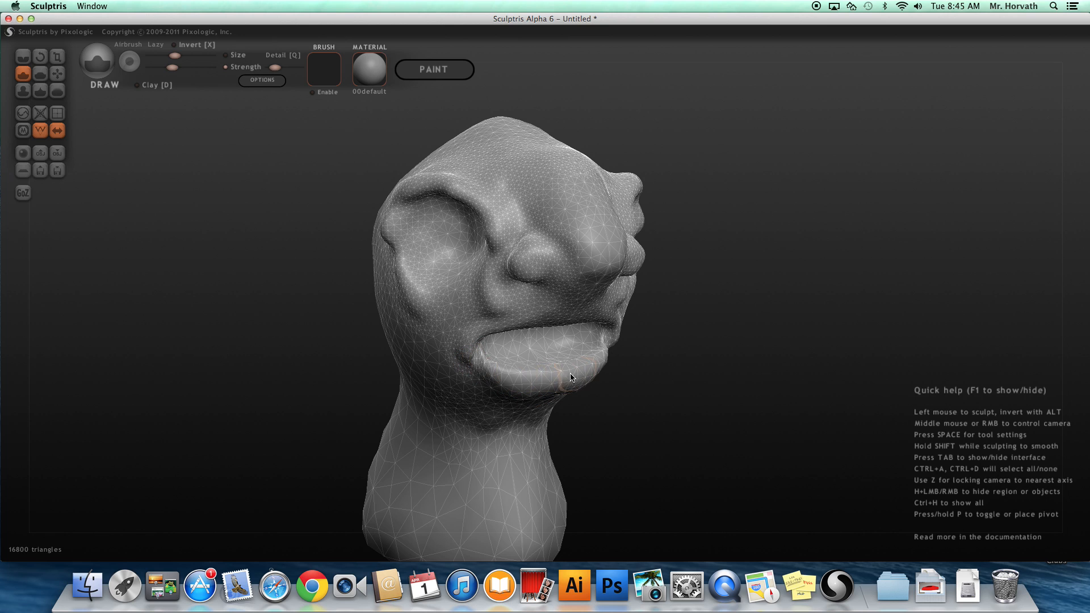
{"action": "middle_click_drag", "start_coordinate": [602, 395], "coordinate": [645, 445]}
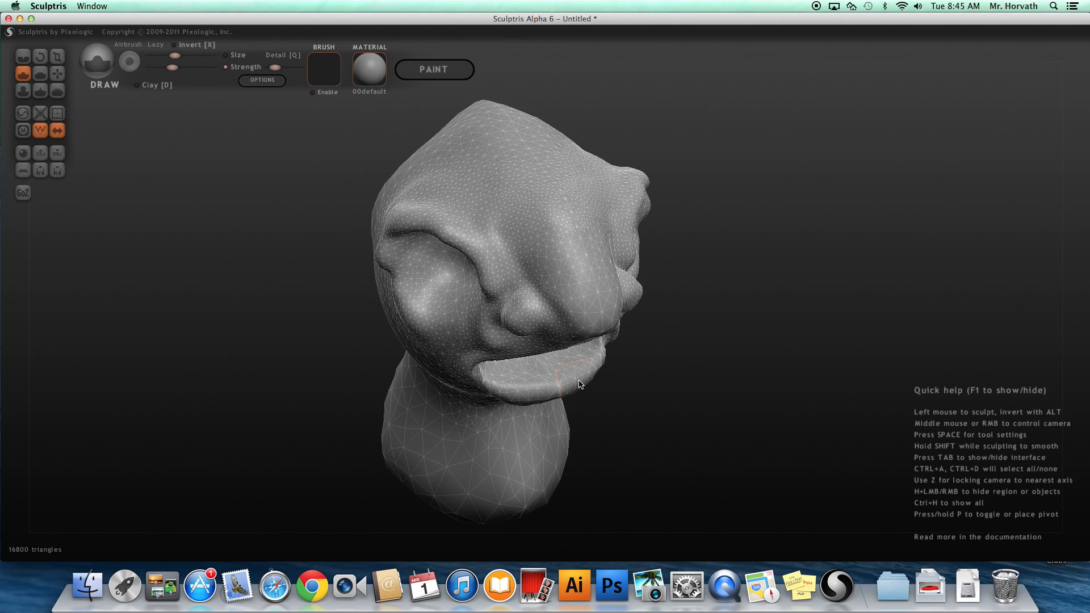
Shrink the Draw brush and add a raised rim along the lower lip up to the mouth corners
{"action": "key", "text": "space"}
{"action": "mouse_move", "coordinate": [576, 335]}
{"action": "left_mouse_down"}
{"action": "mouse_move", "coordinate": [589, 368]}
{"action": "mouse_move", "coordinate": [506, 384]}
{"action": "mouse_move", "coordinate": [578, 384]}
{"action": "mouse_move", "coordinate": [586, 369]}
{"action": "mouse_move", "coordinate": [492, 376]}
{"action": "left_mouse_up"}
{"action": "mouse_move", "coordinate": [645, 443]}
{"action": "left_mouse_down"}
{"action": "mouse_move", "coordinate": [679, 380]}
{"action": "mouse_move", "coordinate": [752, 400]}
{"action": "mouse_move", "coordinate": [678, 427]}
{"action": "mouse_move", "coordinate": [658, 401]}
{"action": "mouse_move", "coordinate": [633, 440]}
{"action": "mouse_move", "coordinate": [616, 431]}
{"action": "left_mouse_up"}
{"action": "mouse_move", "coordinate": [488, 374]}
{"action": "left_mouse_down"}
{"action": "mouse_move", "coordinate": [574, 374]}
{"action": "mouse_move", "coordinate": [610, 346]}
{"action": "left_mouse_up"}
{"action": "mouse_move", "coordinate": [653, 434]}
{"action": "left_mouse_down"}
{"action": "mouse_move", "coordinate": [699, 379]}
{"action": "mouse_move", "coordinate": [717, 384]}
{"action": "left_mouse_up"}
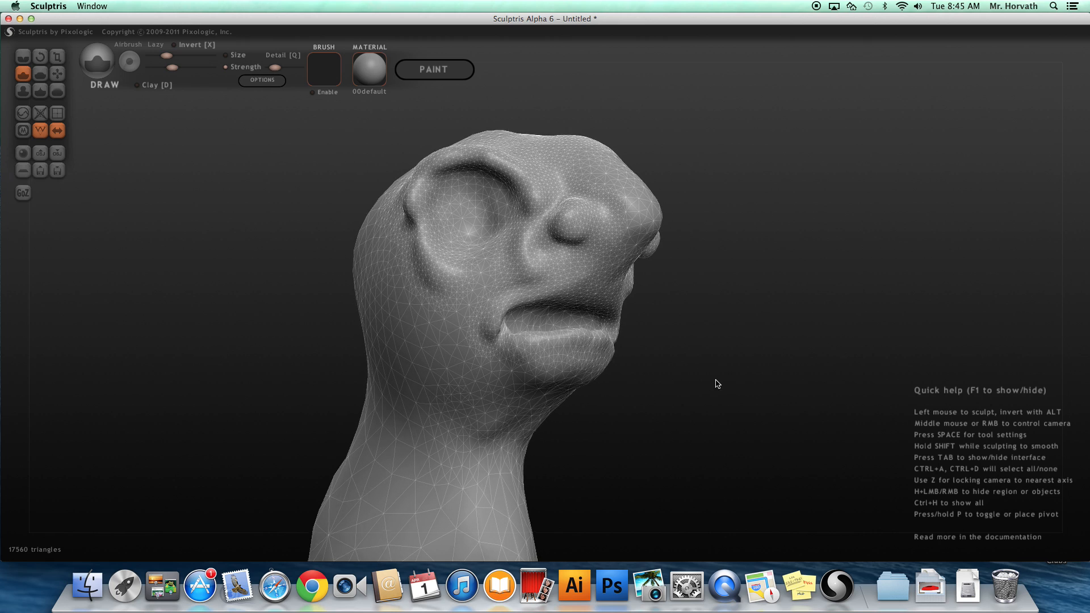
{"action": "left_click_drag", "start_coordinate": [512, 356], "coordinate": [502, 334]}
{"action": "mouse_move", "coordinate": [611, 434]}
{"action": "left_mouse_down"}
{"action": "mouse_move", "coordinate": [642, 455]}
{"action": "mouse_move", "coordinate": [674, 443]}
{"action": "mouse_move", "coordinate": [518, 453]}
{"action": "mouse_move", "coordinate": [538, 441]}
{"action": "mouse_move", "coordinate": [531, 435]}
{"action": "left_mouse_up"}
Switch to Smooth, reduce the strength slightly and soften the lower lip's raised rim
{"action": "left_click", "coordinate": [59, 93]}
{"action": "left_click_drag", "start_coordinate": [623, 424], "coordinate": [624, 410]}
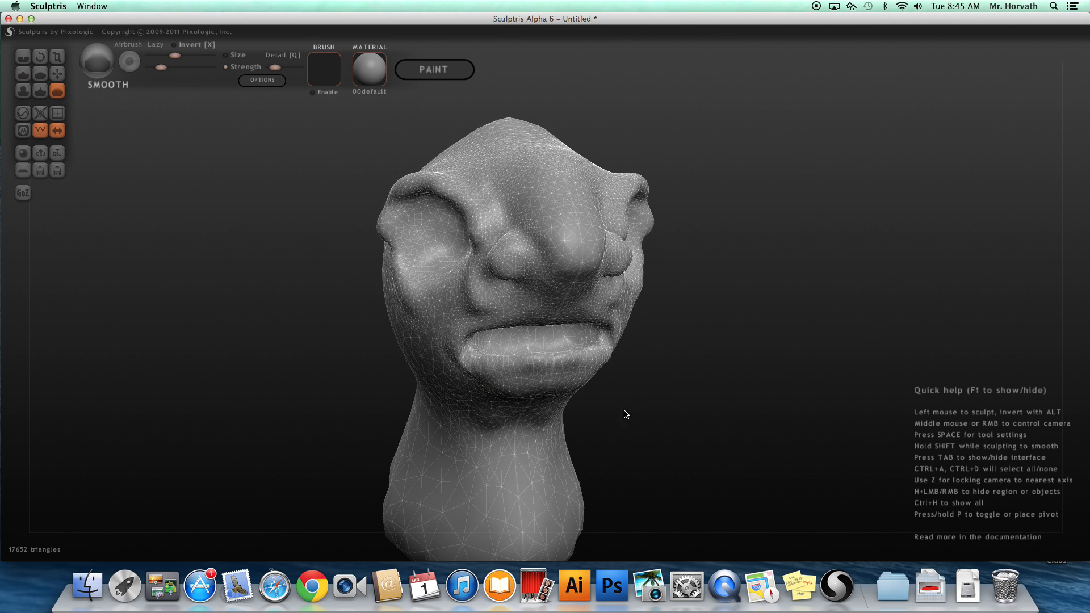
{"action": "left_click_drag", "start_coordinate": [560, 361], "coordinate": [525, 365]}
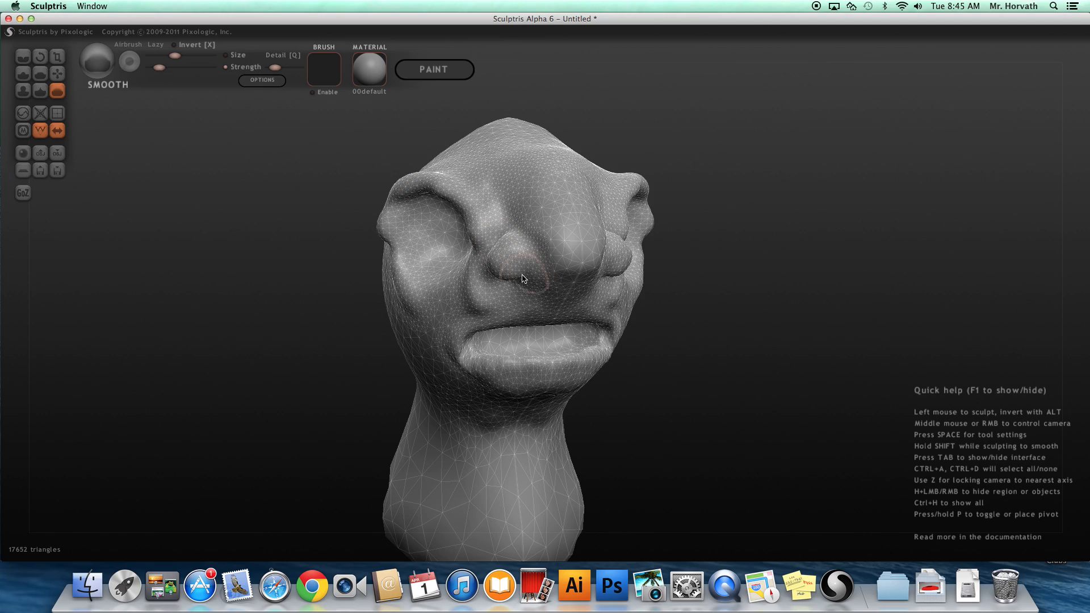
{"action": "mouse_move", "coordinate": [552, 375]}
{"action": "left_mouse_down"}
{"action": "mouse_move", "coordinate": [744, 373]}
{"action": "mouse_move", "coordinate": [779, 389]}
{"action": "mouse_move", "coordinate": [740, 365]}
{"action": "mouse_move", "coordinate": [687, 387]}
{"action": "mouse_move", "coordinate": [518, 382]}
{"action": "mouse_move", "coordinate": [523, 371]}
{"action": "left_mouse_up"}
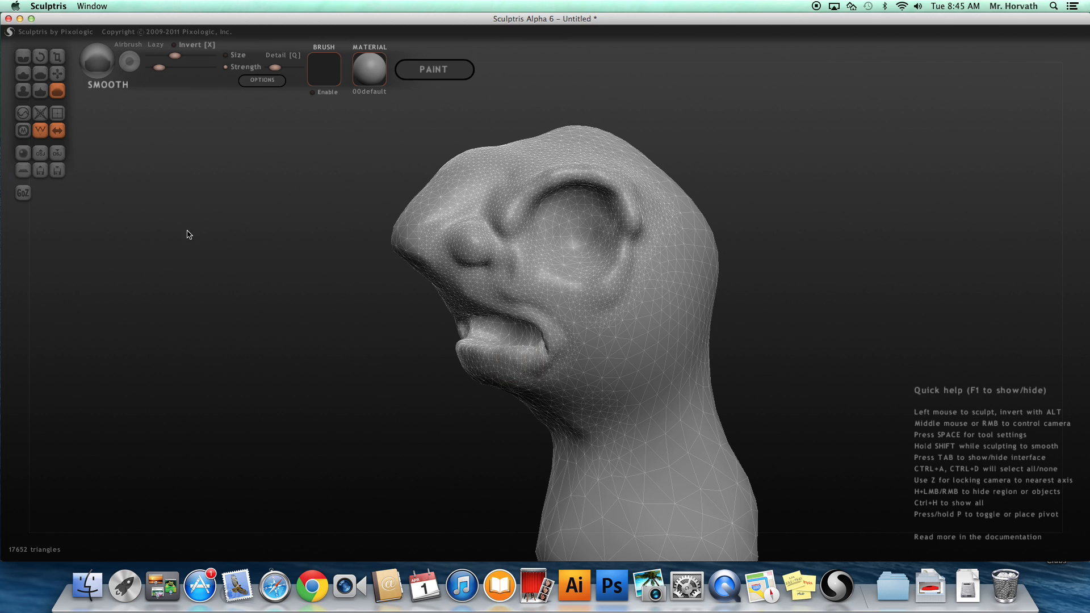
Switch to Grab, enlarge the brush and pull the lower lip upward toward the upper lip
{"action": "left_click", "coordinate": [57, 73]}
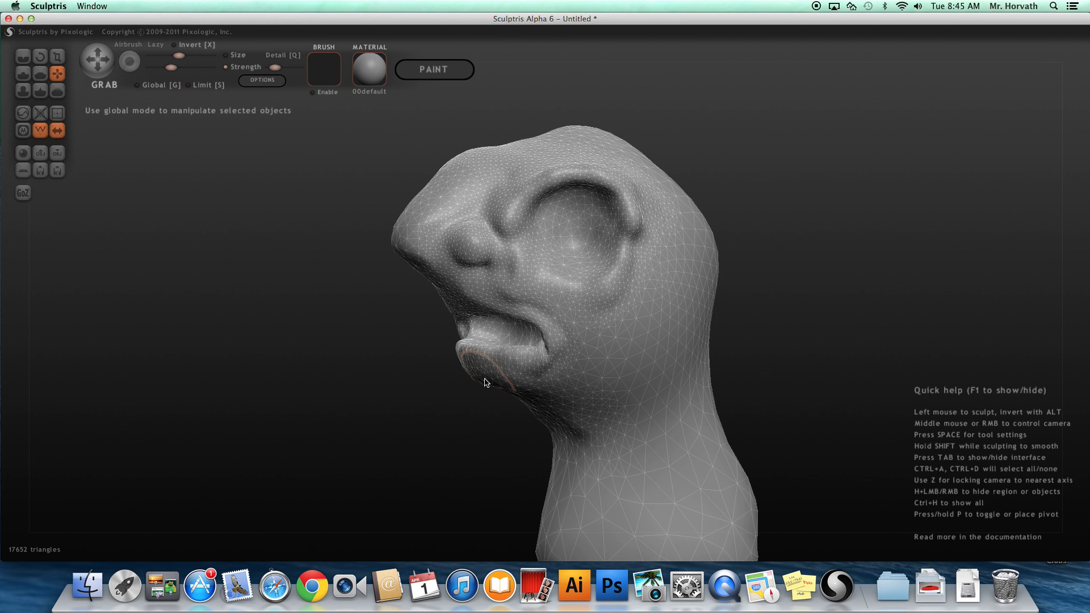
{"action": "left_click_drag", "start_coordinate": [307, 441], "coordinate": [409, 391]}
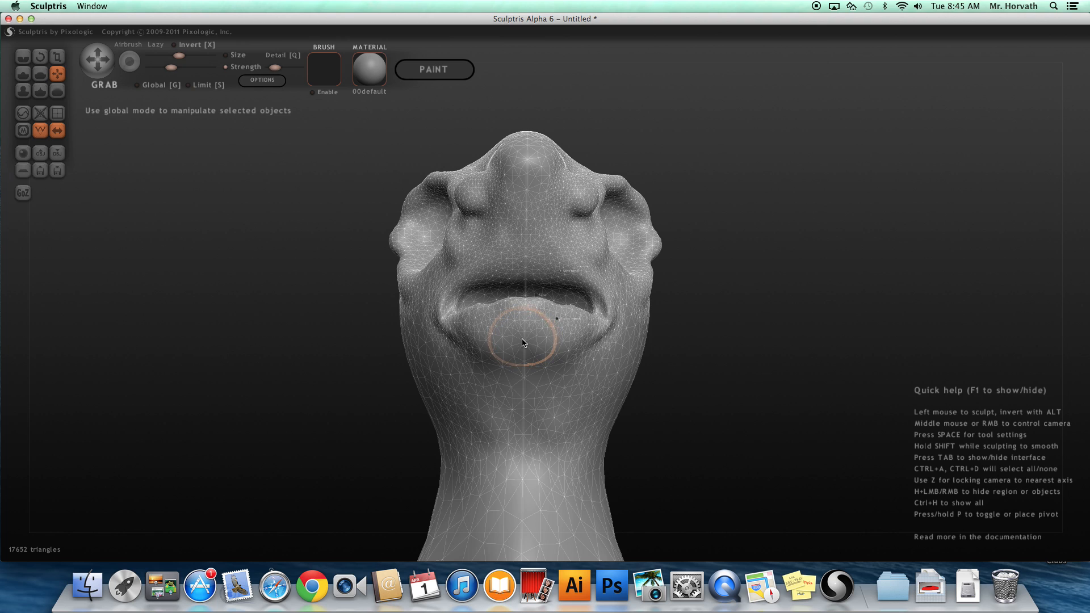
{"action": "key", "text": "space"}
{"action": "left_click_drag", "start_coordinate": [534, 301], "coordinate": [532, 289]}
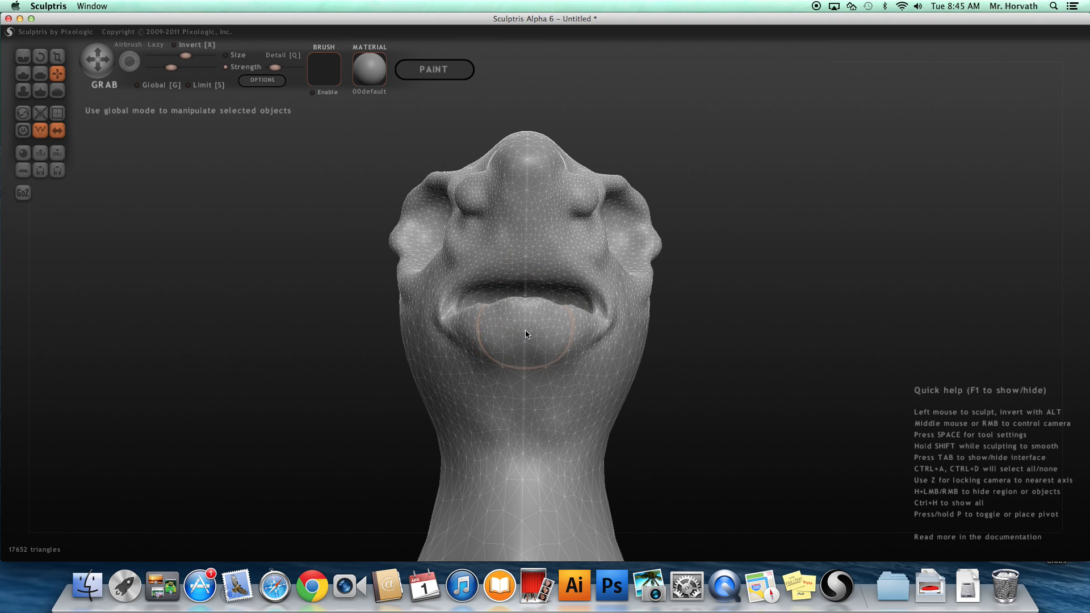
{"action": "left_click_drag", "start_coordinate": [523, 343], "coordinate": [566, 312]}
{"action": "left_click_drag", "start_coordinate": [637, 359], "coordinate": [642, 424]}
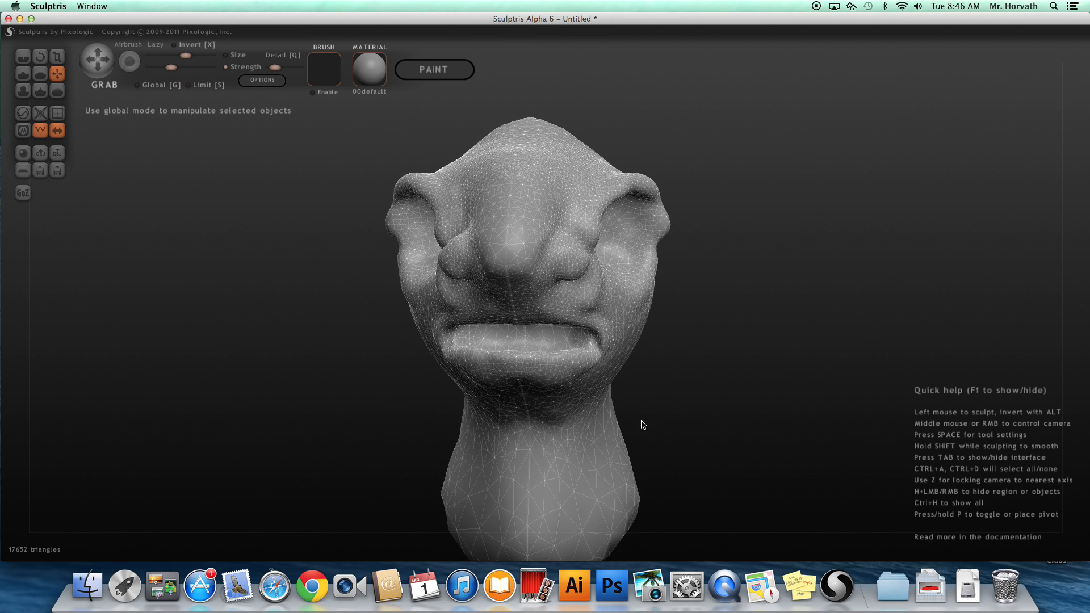
{"action": "left_click_drag", "start_coordinate": [562, 360], "coordinate": [560, 341]}
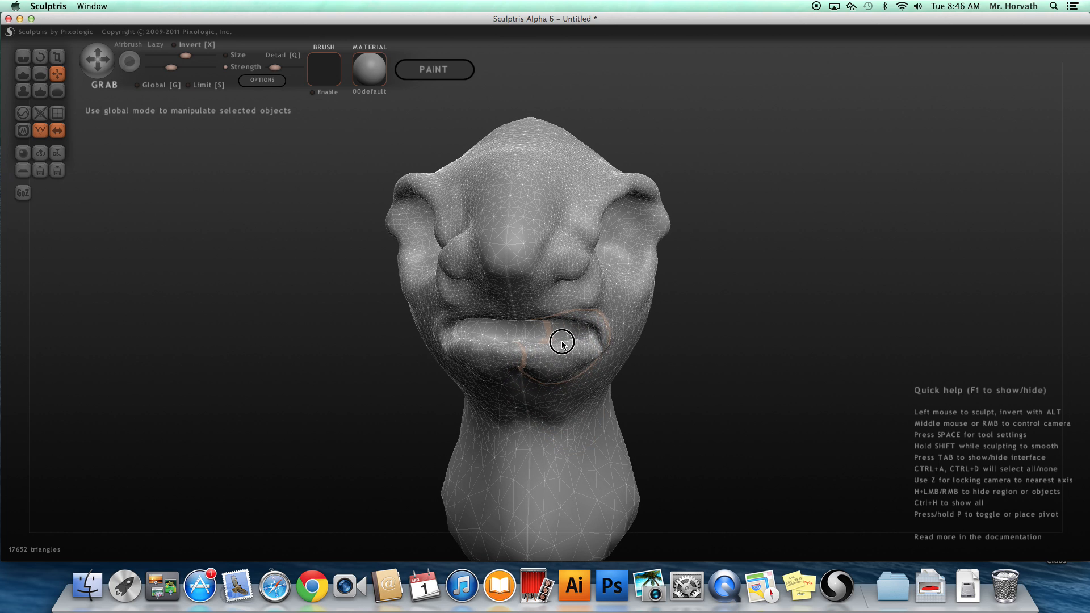
Reshape the lower lip's centre and sides with Grab from several angles to narrow the mouth opening
{"action": "left_click_drag", "start_coordinate": [707, 400], "coordinate": [629, 399]}
{"action": "left_click_drag", "start_coordinate": [394, 390], "coordinate": [542, 387]}
{"action": "mouse_move", "coordinate": [540, 332]}
{"action": "right_mouse_down"}
{"action": "mouse_move", "coordinate": [677, 426]}
{"action": "mouse_move", "coordinate": [564, 348]}
{"action": "right_mouse_up"}
{"action": "left_click_drag", "start_coordinate": [510, 344], "coordinate": [499, 330]}
{"action": "mouse_move", "coordinate": [651, 404]}
{"action": "right_mouse_down"}
{"action": "mouse_move", "coordinate": [584, 380]}
{"action": "mouse_move", "coordinate": [590, 363]}
{"action": "right_mouse_up"}
{"action": "mouse_move", "coordinate": [304, 402]}
{"action": "right_mouse_down"}
{"action": "mouse_move", "coordinate": [337, 423]}
{"action": "mouse_move", "coordinate": [323, 398]}
{"action": "right_mouse_up"}
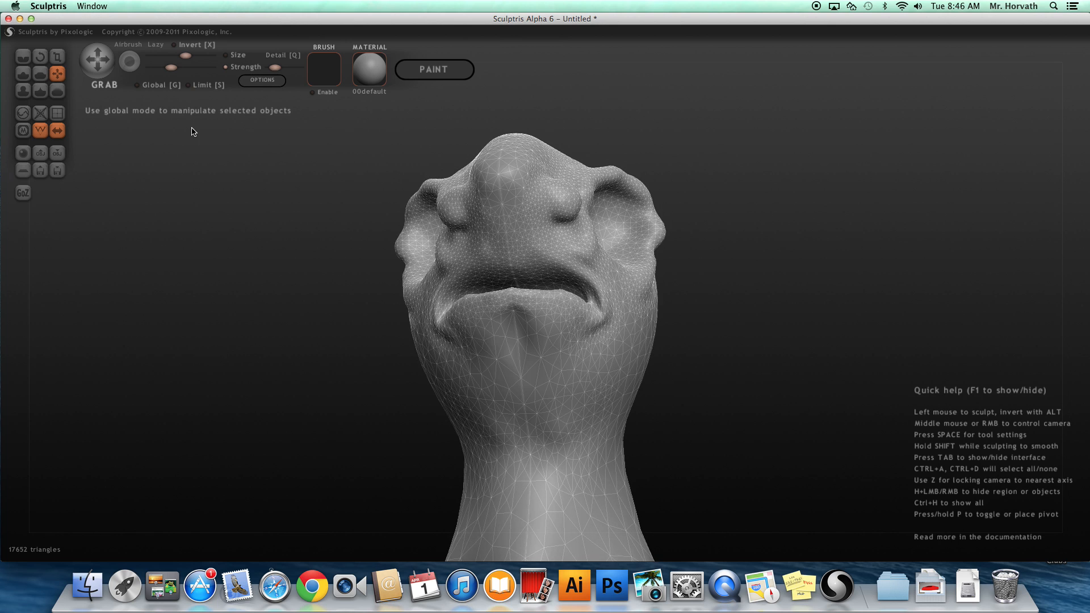
Switch to Smooth and even out the lower lip and chin on both sides
{"action": "left_click", "coordinate": [56, 90]}
{"action": "mouse_move", "coordinate": [576, 374]}
{"action": "left_mouse_down"}
{"action": "mouse_move", "coordinate": [519, 341]}
{"action": "mouse_move", "coordinate": [511, 324]}
{"action": "mouse_move", "coordinate": [479, 341]}
{"action": "mouse_move", "coordinate": [540, 338]}
{"action": "left_mouse_up"}
{"action": "mouse_move", "coordinate": [650, 419]}
{"action": "right_mouse_down"}
{"action": "mouse_move", "coordinate": [691, 443]}
{"action": "mouse_move", "coordinate": [500, 370]}
{"action": "right_mouse_up"}
{"action": "mouse_move", "coordinate": [478, 359]}
{"action": "left_mouse_down"}
{"action": "mouse_move", "coordinate": [508, 350]}
{"action": "mouse_move", "coordinate": [537, 359]}
{"action": "left_mouse_up"}
{"action": "mouse_move", "coordinate": [778, 395]}
{"action": "right_mouse_down"}
{"action": "mouse_move", "coordinate": [745, 426]}
{"action": "mouse_move", "coordinate": [725, 418]}
{"action": "mouse_move", "coordinate": [860, 418]}
{"action": "right_mouse_up"}
{"action": "mouse_move", "coordinate": [326, 381]}
{"action": "right_mouse_down"}
{"action": "mouse_move", "coordinate": [423, 377]}
{"action": "mouse_move", "coordinate": [314, 373]}
{"action": "mouse_move", "coordinate": [318, 382]}
{"action": "right_mouse_up"}
Snap to the front view and add a sphere object to the scene, placing it mirrored over both eye sockets
{"action": "key", "text": "z"}
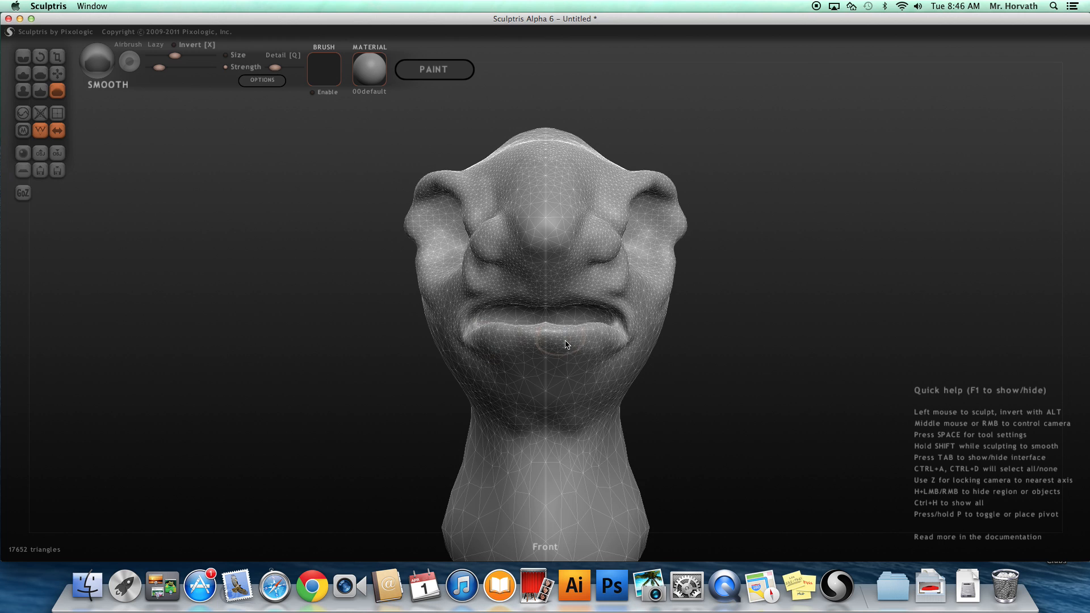
{"action": "left_click", "coordinate": [24, 154]}
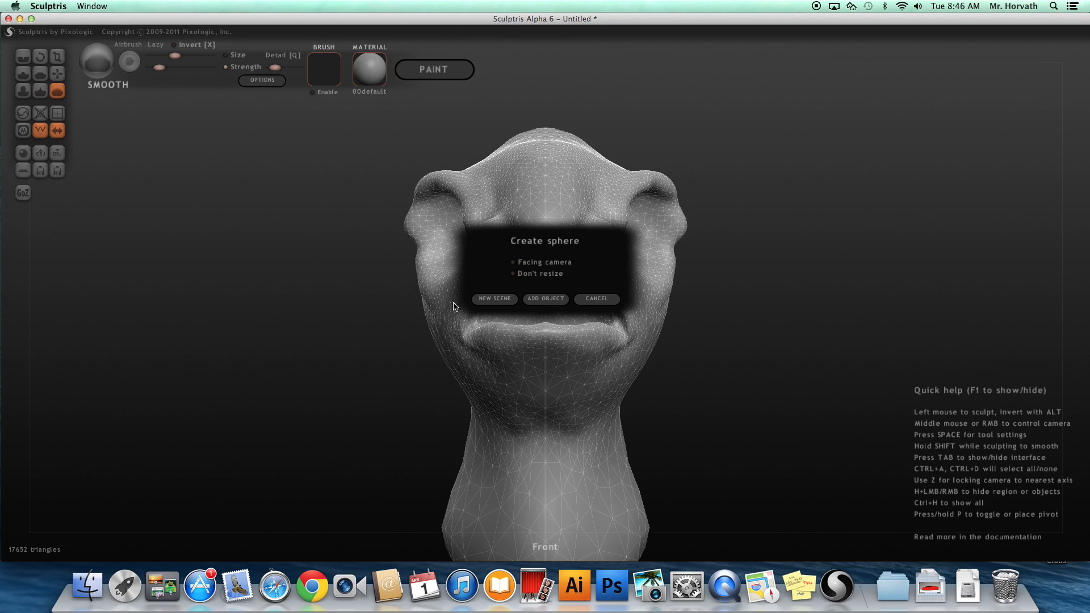
{"action": "left_click", "coordinate": [546, 299]}
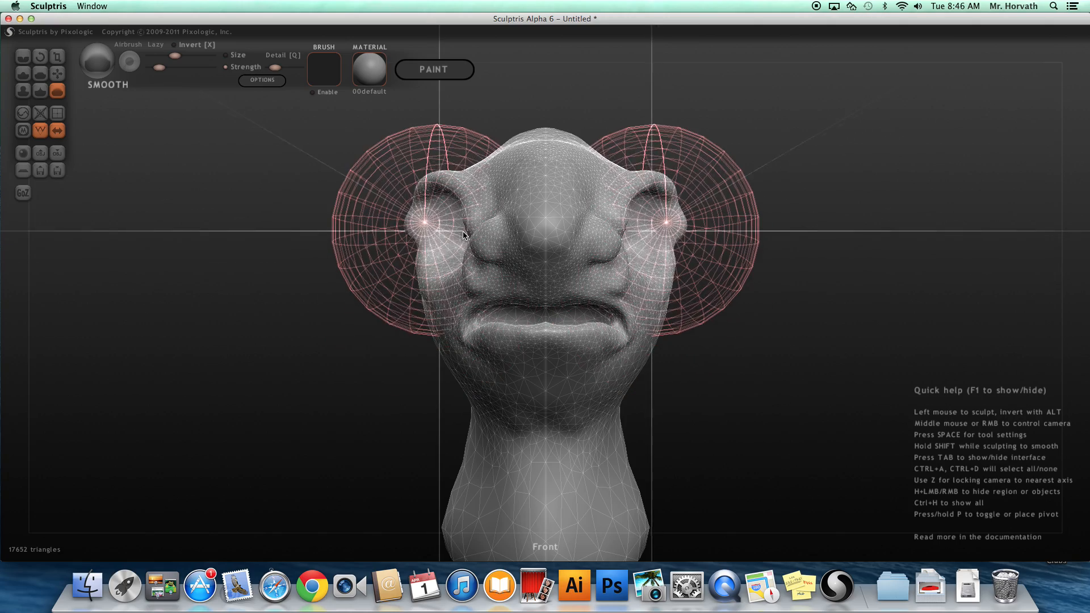
{"action": "left_click", "coordinate": [463, 236]}
Switch to Scale, shrink both spheres to fit inside the eye sockets as eyeballs and pinch their front surfaces
{"action": "left_click_drag", "start_coordinate": [260, 360], "coordinate": [269, 317]}
{"action": "left_click", "coordinate": [57, 57]}
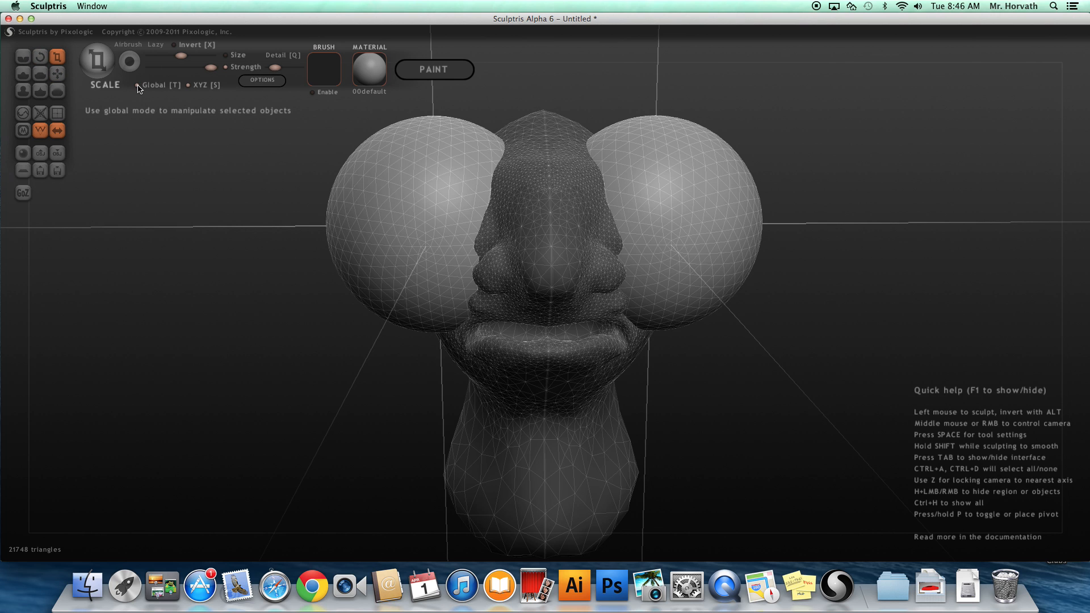
{"action": "left_click_drag", "start_coordinate": [295, 172], "coordinate": [343, 175]}
{"action": "left_click_drag", "start_coordinate": [390, 218], "coordinate": [17, 185]}
{"action": "mouse_move", "coordinate": [434, 230]}
{"action": "left_mouse_down"}
{"action": "mouse_move", "coordinate": [288, 209]}
{"action": "mouse_move", "coordinate": [364, 228]}
{"action": "left_mouse_up"}
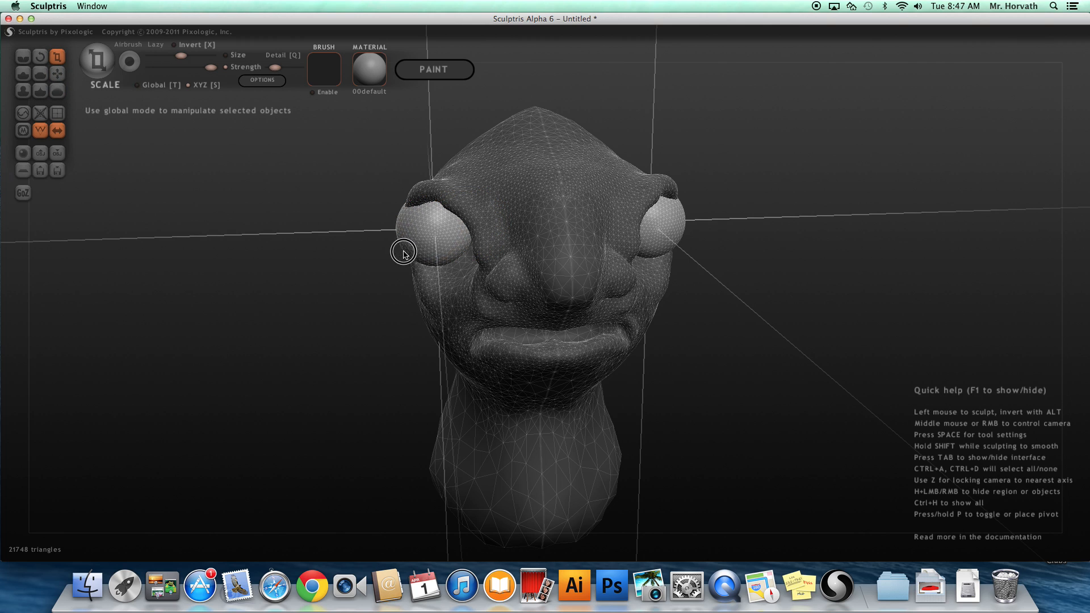
{"action": "left_click_drag", "start_coordinate": [280, 272], "coordinate": [146, 311]}
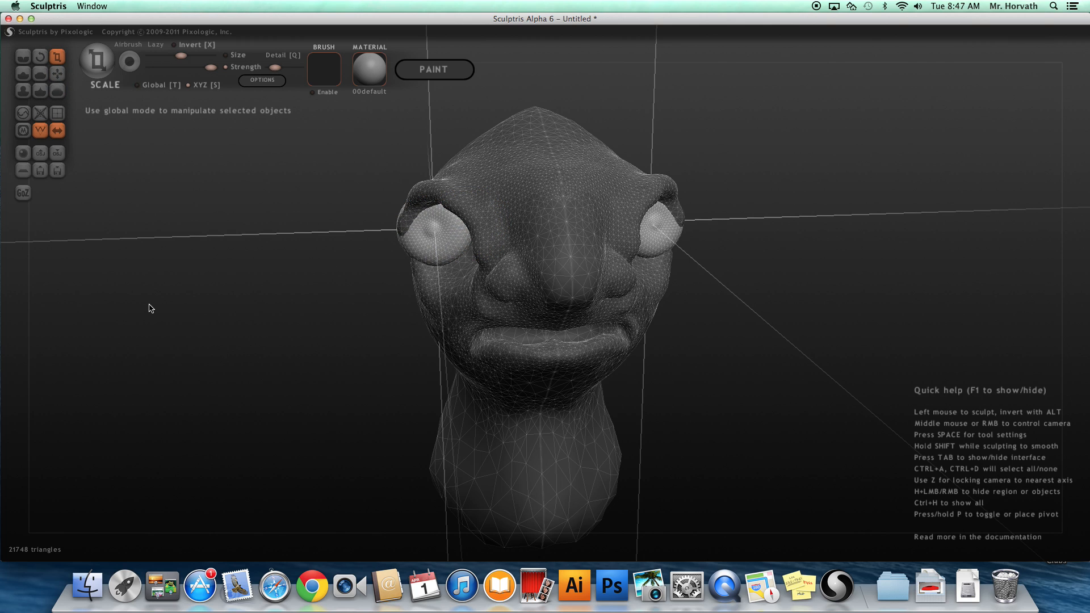
Undo the last eyeball distortion and move both eyeballs forward into their sockets with Grab in global mode
{"action": "key", "text": "ctrl+z"}
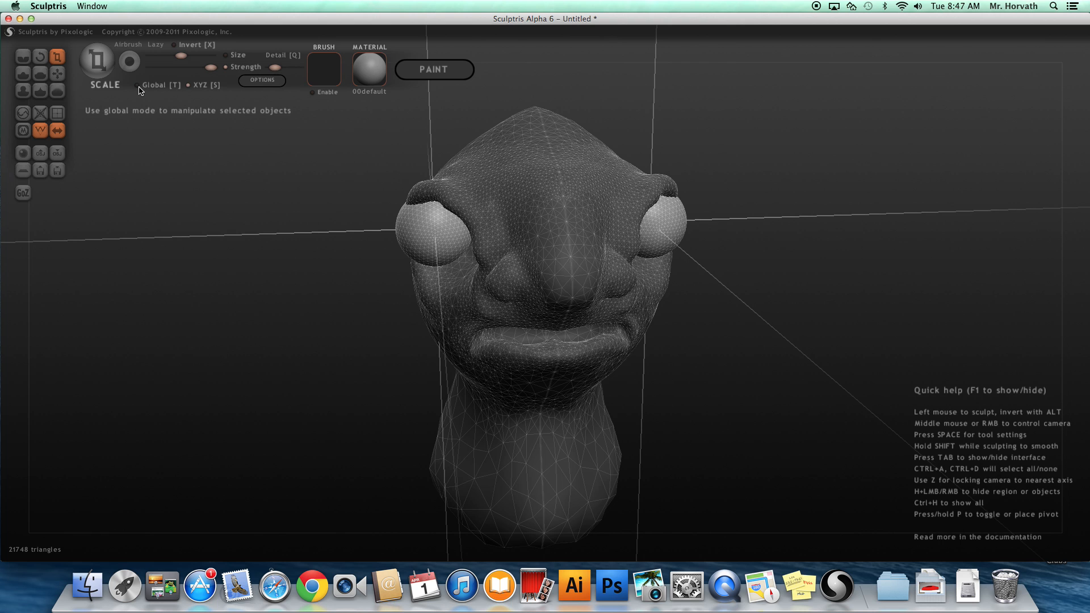
{"action": "right_click_drag", "start_coordinate": [324, 324], "coordinate": [460, 309]}
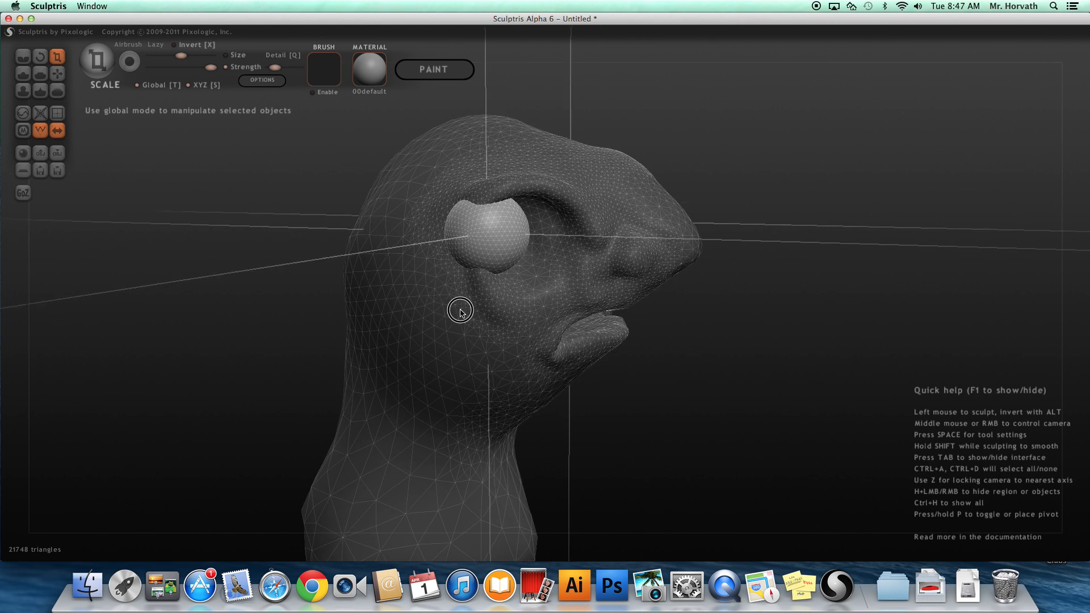
{"action": "left_click", "coordinate": [57, 74]}
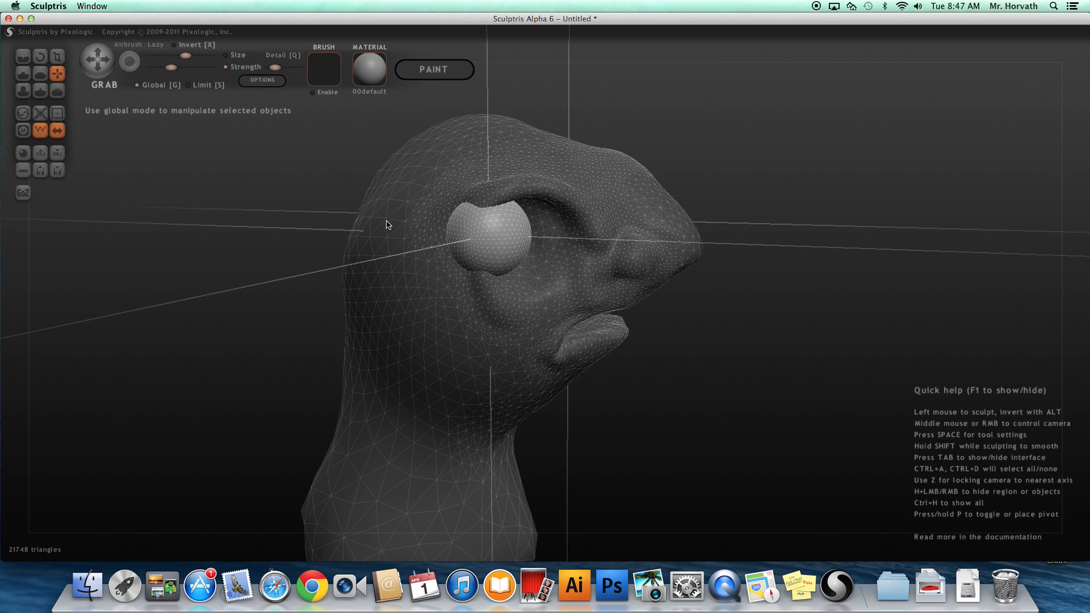
{"action": "left_click_drag", "start_coordinate": [498, 248], "coordinate": [546, 254]}
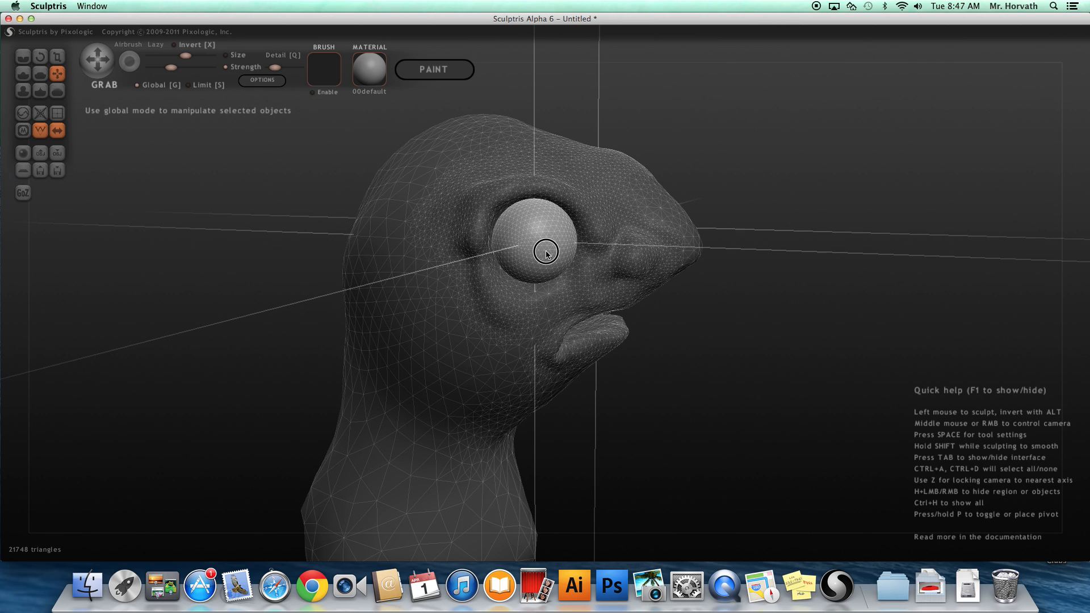
Nudge the mirrored eyeballs with global Grab until they sit snugly in the sockets from front and side, and clear the selection
{"action": "right_click_drag", "start_coordinate": [691, 386], "coordinate": [601, 414]}
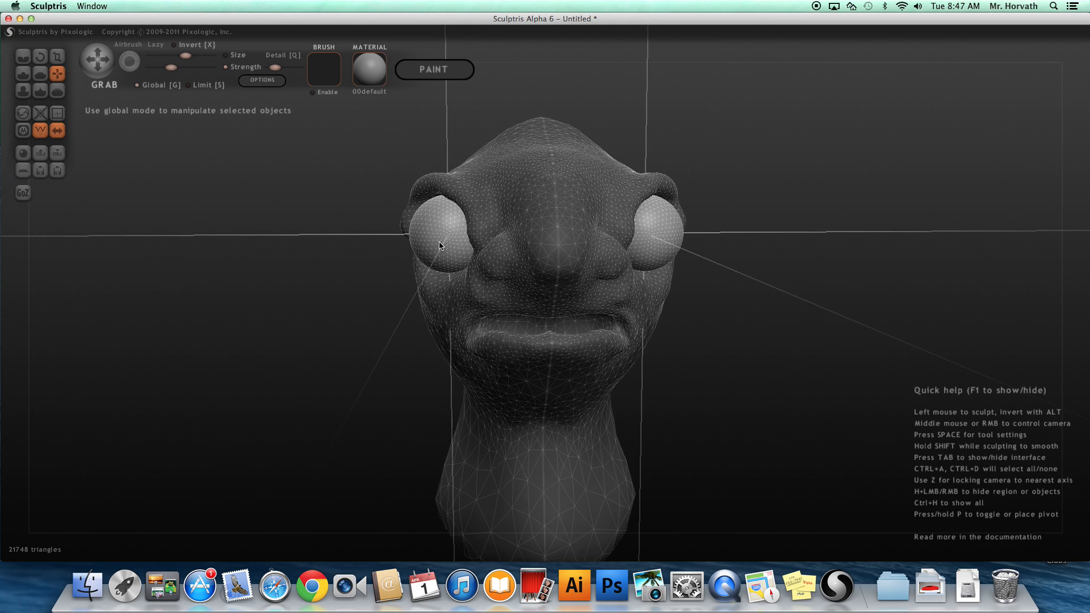
{"action": "left_click_drag", "start_coordinate": [468, 244], "coordinate": [459, 244]}
{"action": "right_click_drag", "start_coordinate": [273, 303], "coordinate": [377, 323]}
{"action": "left_click_drag", "start_coordinate": [516, 248], "coordinate": [513, 244]}
{"action": "right_click_drag", "start_coordinate": [776, 425], "coordinate": [653, 404]}
{"action": "right_click_drag", "start_coordinate": [326, 393], "coordinate": [360, 396]}
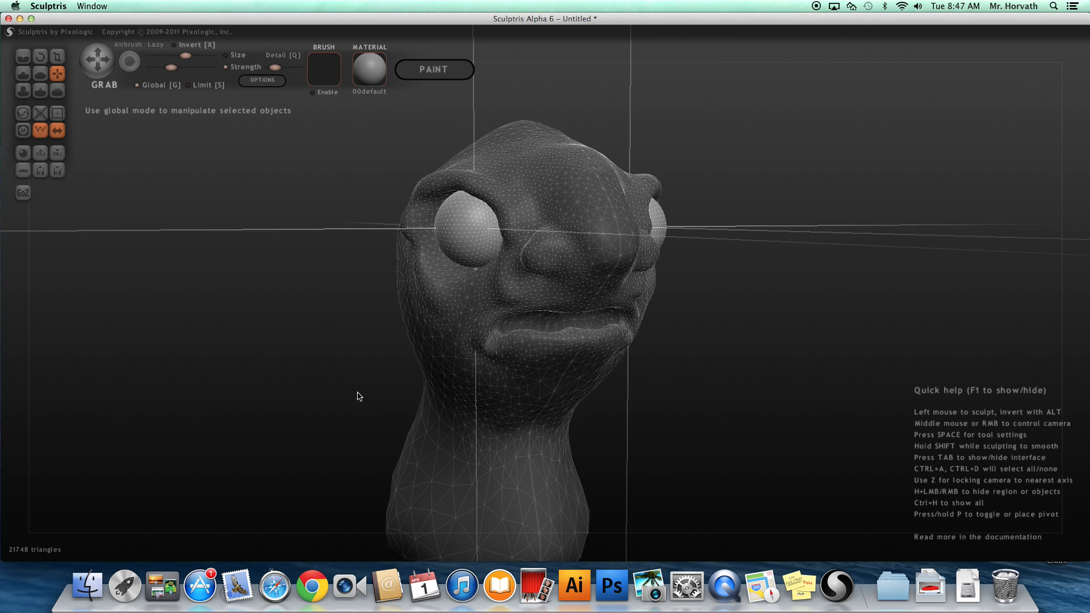
{"action": "left_click", "coordinate": [136, 196]}
Turn off global mode for Grab and carve mirrored nostrils into the underside of the nose bumps with inverted Draw
{"action": "right_click_drag", "start_coordinate": [289, 364], "coordinate": [540, 314]}
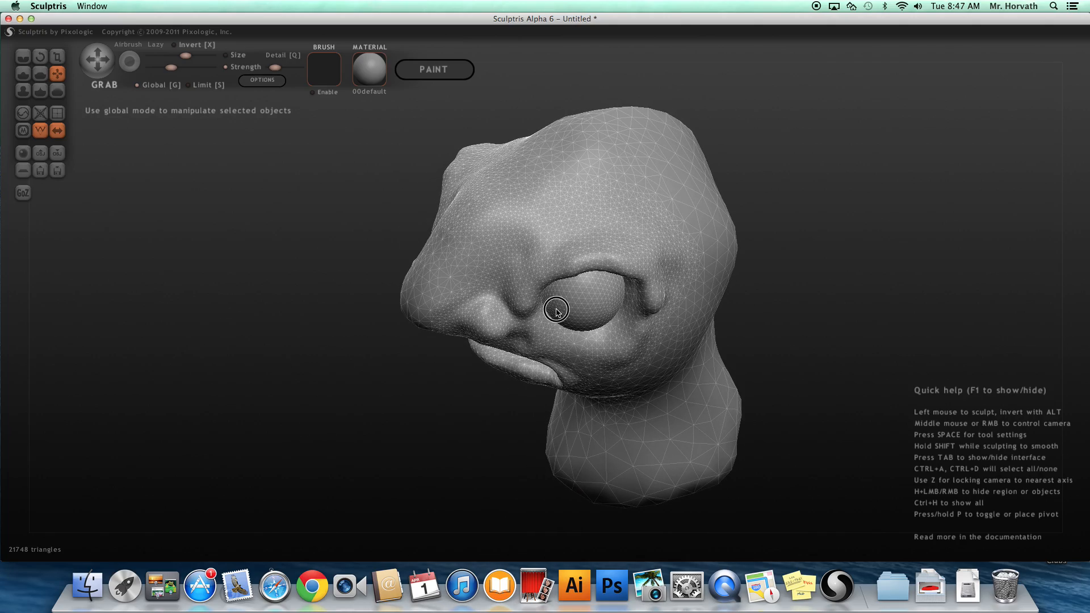
{"action": "mouse_move", "coordinate": [255, 344]}
{"action": "right_mouse_down"}
{"action": "mouse_move", "coordinate": [323, 338]}
{"action": "mouse_move", "coordinate": [418, 280]}
{"action": "mouse_move", "coordinate": [554, 353]}
{"action": "mouse_move", "coordinate": [551, 326]}
{"action": "mouse_move", "coordinate": [472, 446]}
{"action": "mouse_move", "coordinate": [495, 264]}
{"action": "mouse_move", "coordinate": [478, 260]}
{"action": "mouse_move", "coordinate": [491, 266]}
{"action": "right_mouse_up"}
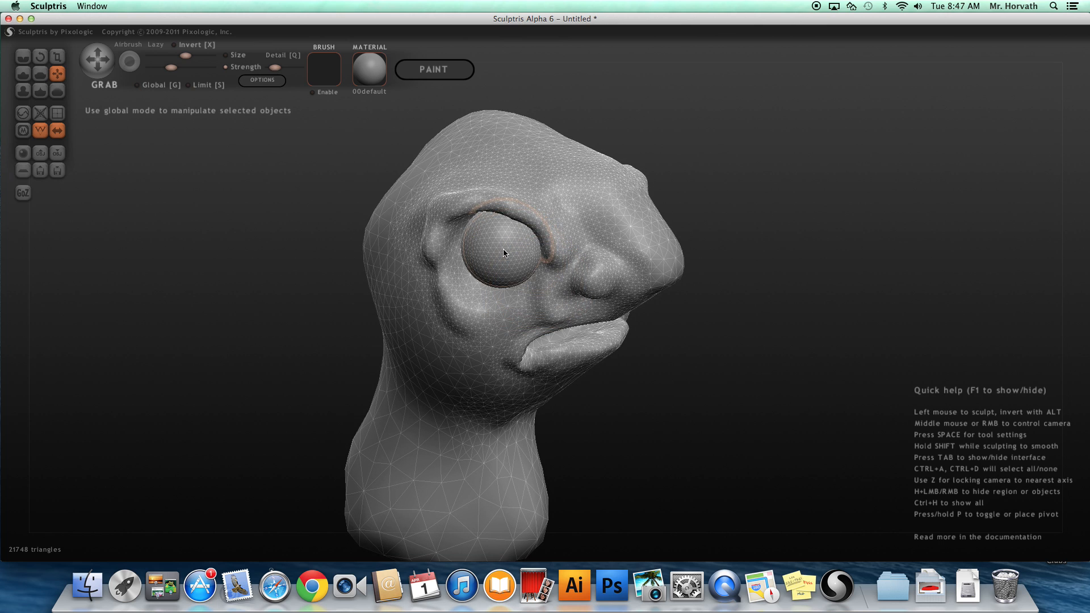
{"action": "mouse_move", "coordinate": [431, 360]}
{"action": "right_mouse_down"}
{"action": "mouse_move", "coordinate": [658, 445]}
{"action": "mouse_move", "coordinate": [509, 437]}
{"action": "mouse_move", "coordinate": [730, 438]}
{"action": "mouse_move", "coordinate": [732, 463]}
{"action": "mouse_move", "coordinate": [789, 414]}
{"action": "mouse_move", "coordinate": [710, 454]}
{"action": "mouse_move", "coordinate": [670, 387]}
{"action": "mouse_move", "coordinate": [768, 438]}
{"action": "mouse_move", "coordinate": [630, 499]}
{"action": "mouse_move", "coordinate": [538, 494]}
{"action": "mouse_move", "coordinate": [516, 317]}
{"action": "right_mouse_up"}
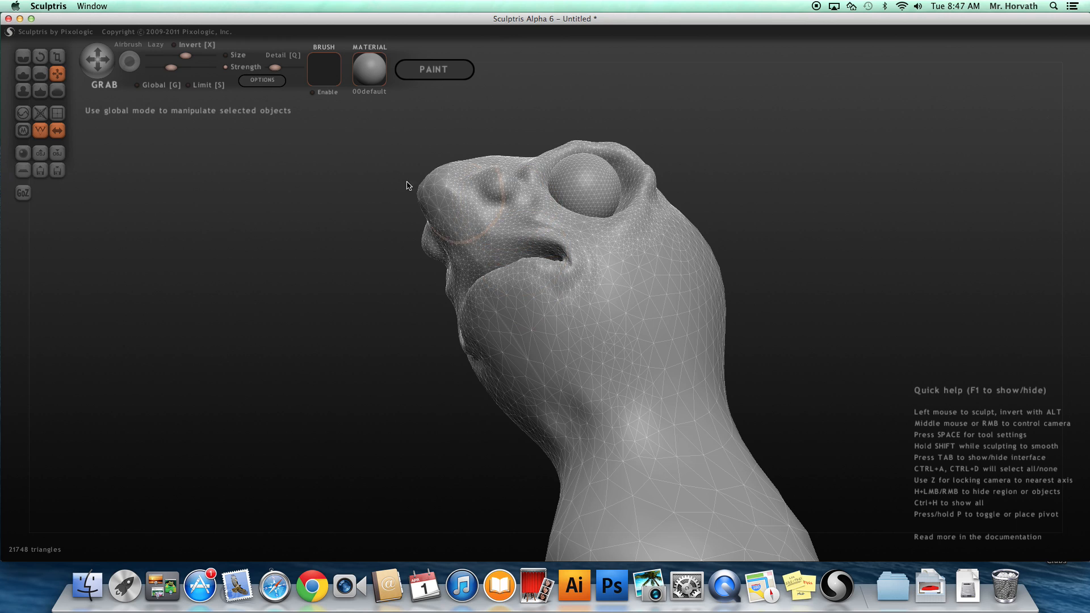
{"action": "left_click", "coordinate": [23, 75]}
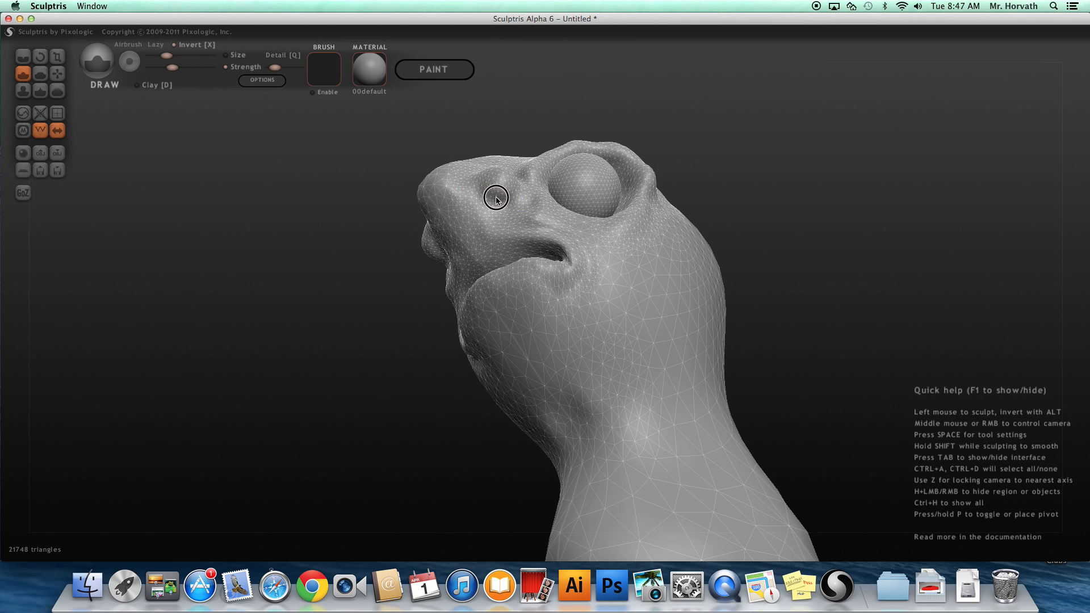
{"action": "mouse_move", "coordinate": [501, 196]}
{"action": "left_mouse_down"}
{"action": "mouse_move", "coordinate": [488, 192]}
{"action": "mouse_move", "coordinate": [497, 193]}
{"action": "mouse_move", "coordinate": [489, 200]}
{"action": "left_mouse_up"}
{"action": "mouse_move", "coordinate": [311, 275]}
{"action": "left_mouse_down"}
{"action": "mouse_move", "coordinate": [319, 322]}
{"action": "mouse_move", "coordinate": [416, 336]}
{"action": "mouse_move", "coordinate": [474, 303]}
{"action": "left_mouse_up"}
{"action": "mouse_move", "coordinate": [474, 303]}
{"action": "middle_mouse_down"}
{"action": "mouse_move", "coordinate": [555, 344]}
{"action": "mouse_move", "coordinate": [568, 335]}
{"action": "mouse_move", "coordinate": [657, 373]}
{"action": "mouse_move", "coordinate": [636, 351]}
{"action": "mouse_move", "coordinate": [606, 370]}
{"action": "mouse_move", "coordinate": [494, 348]}
{"action": "mouse_move", "coordinate": [613, 360]}
{"action": "mouse_move", "coordinate": [493, 180]}
{"action": "middle_mouse_up"}
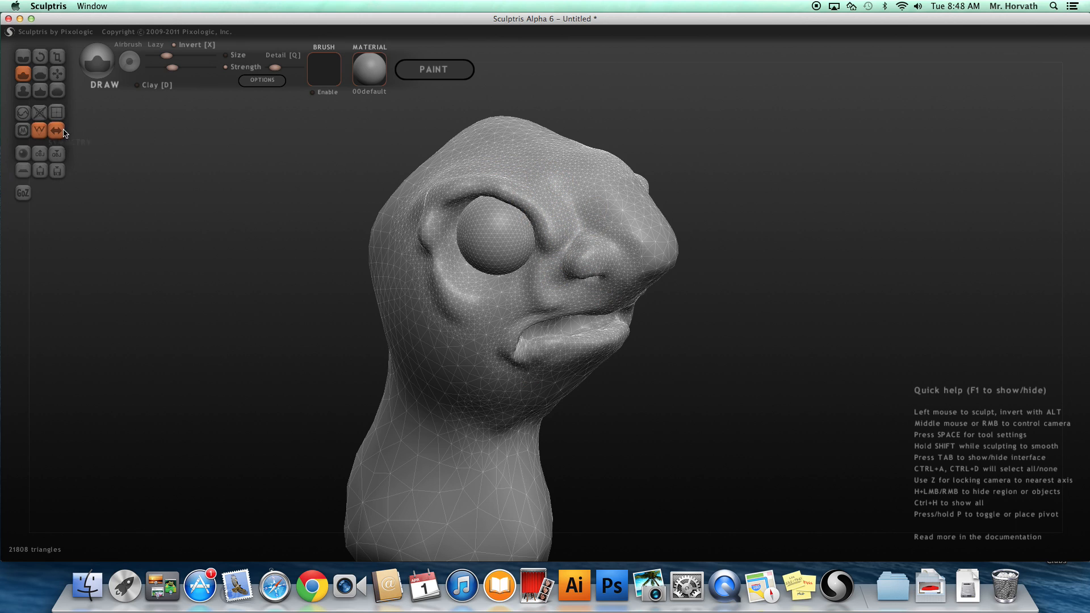
Lower the mesh density over the forehead, around the eye and down the cheek using a smaller Reduce Brush
{"action": "left_click", "coordinate": [25, 116]}
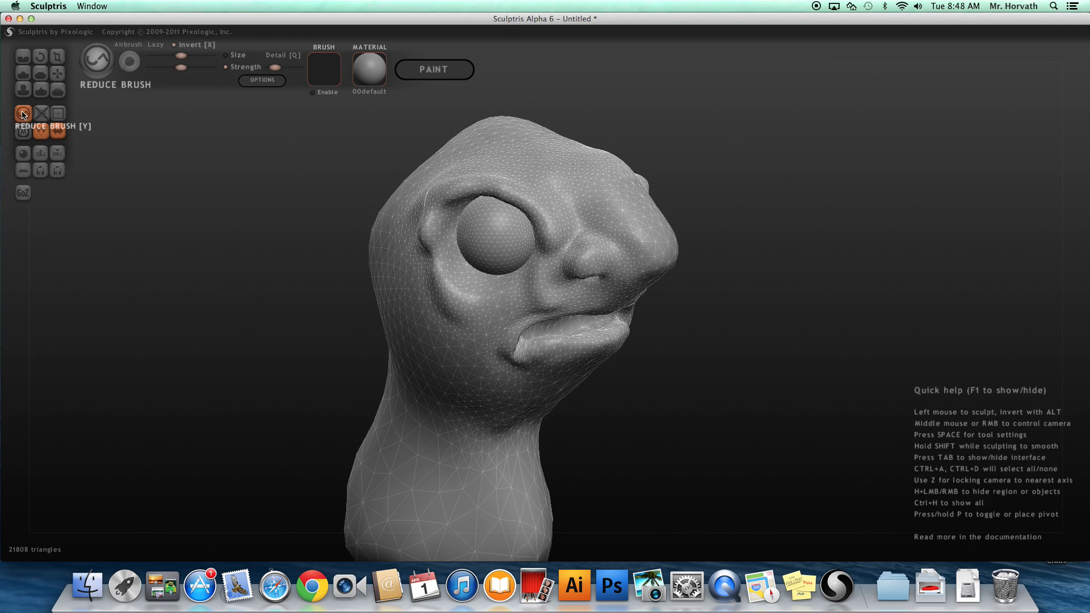
{"action": "key", "text": "space"}
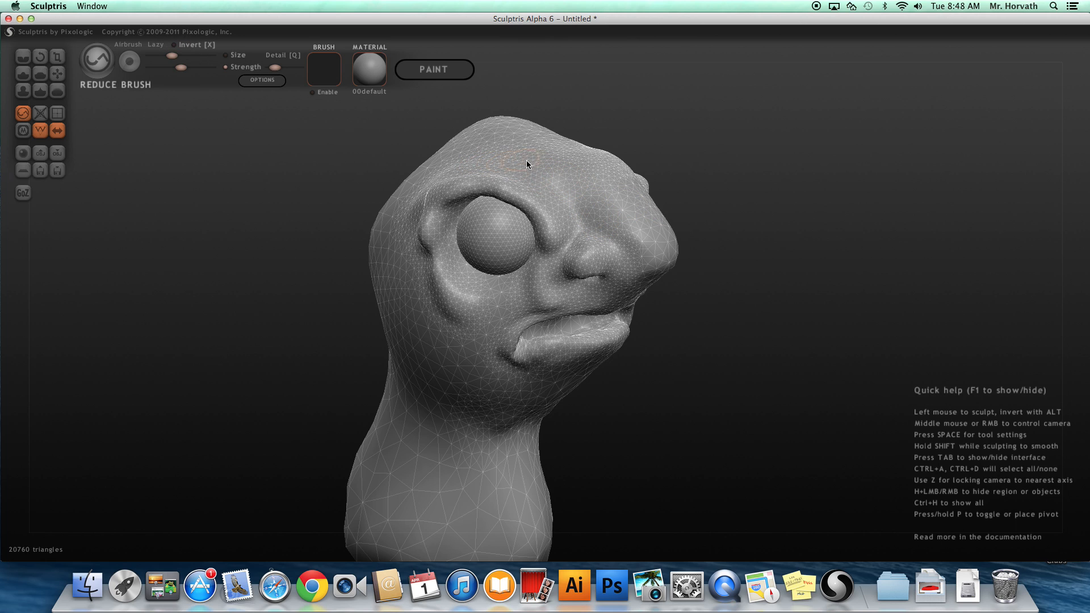
{"action": "left_click_drag", "start_coordinate": [562, 164], "coordinate": [526, 168]}
{"action": "mouse_move", "coordinate": [441, 172]}
{"action": "left_mouse_down"}
{"action": "mouse_move", "coordinate": [409, 233]}
{"action": "mouse_move", "coordinate": [418, 277]}
{"action": "mouse_move", "coordinate": [479, 360]}
{"action": "left_mouse_up"}
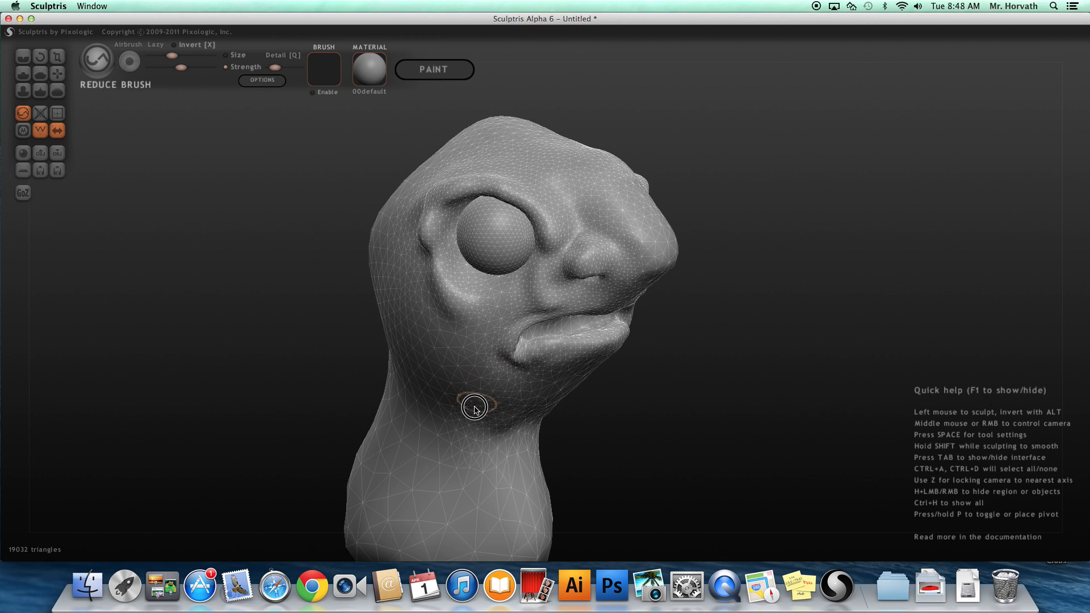
Apply Reduce Selected repeatedly to lower the triangle density of the whole head, and check the mesh from the other side
{"action": "left_click", "coordinate": [42, 118]}
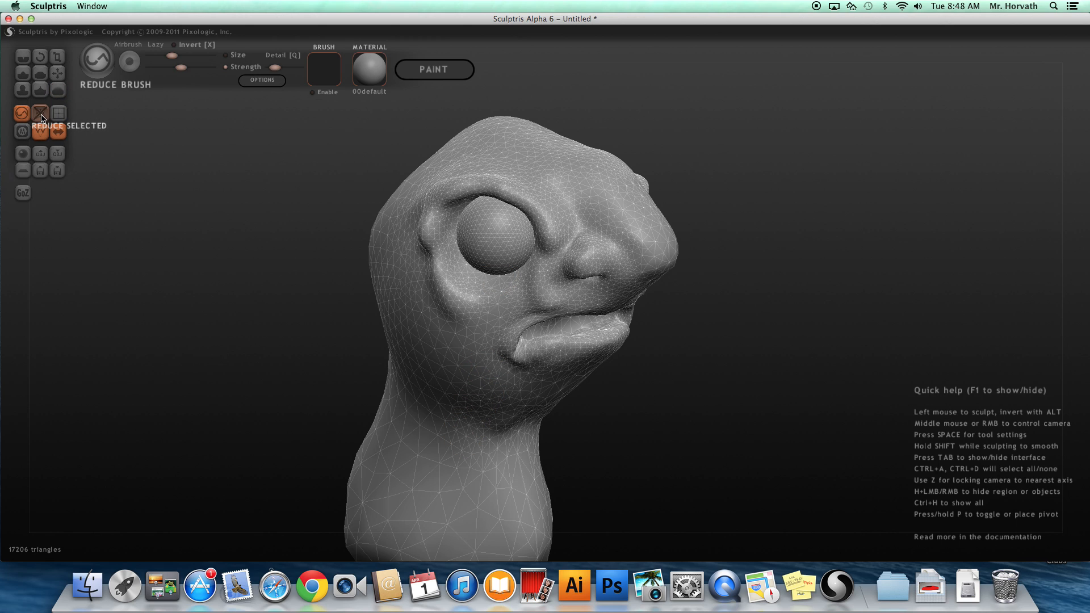
{"action": "left_click", "coordinate": [41, 118]}
{"action": "left_click", "coordinate": [42, 118]}
{"action": "mouse_move", "coordinate": [131, 176]}
{"action": "left_mouse_down"}
{"action": "mouse_move", "coordinate": [163, 207]}
{"action": "mouse_move", "coordinate": [289, 268]}
{"action": "mouse_move", "coordinate": [236, 263]}
{"action": "mouse_move", "coordinate": [163, 288]}
{"action": "mouse_move", "coordinate": [188, 236]}
{"action": "mouse_move", "coordinate": [257, 275]}
{"action": "mouse_move", "coordinate": [275, 246]}
{"action": "left_mouse_up"}
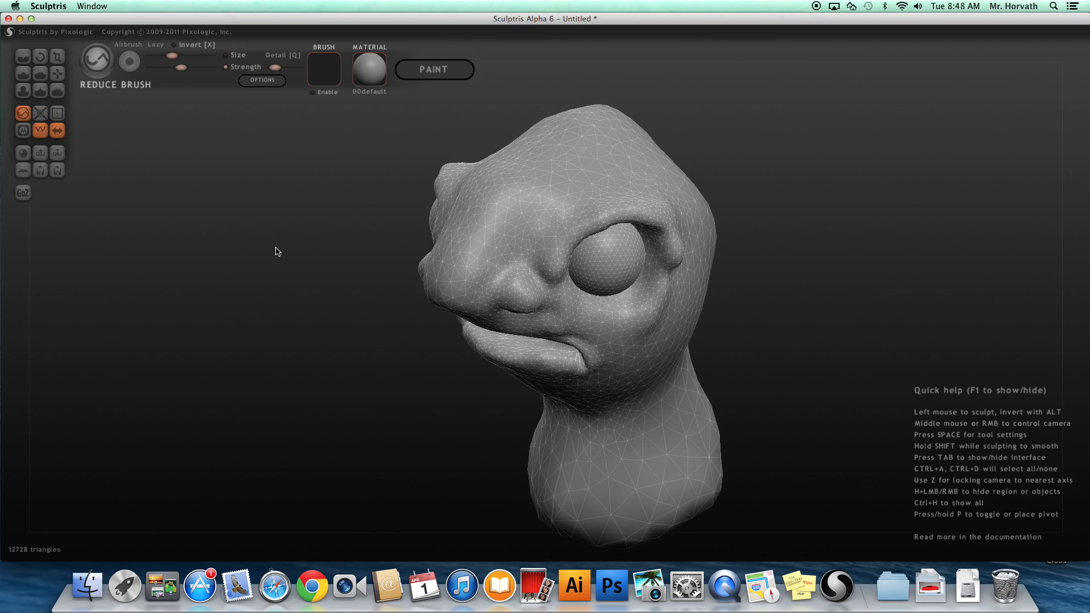